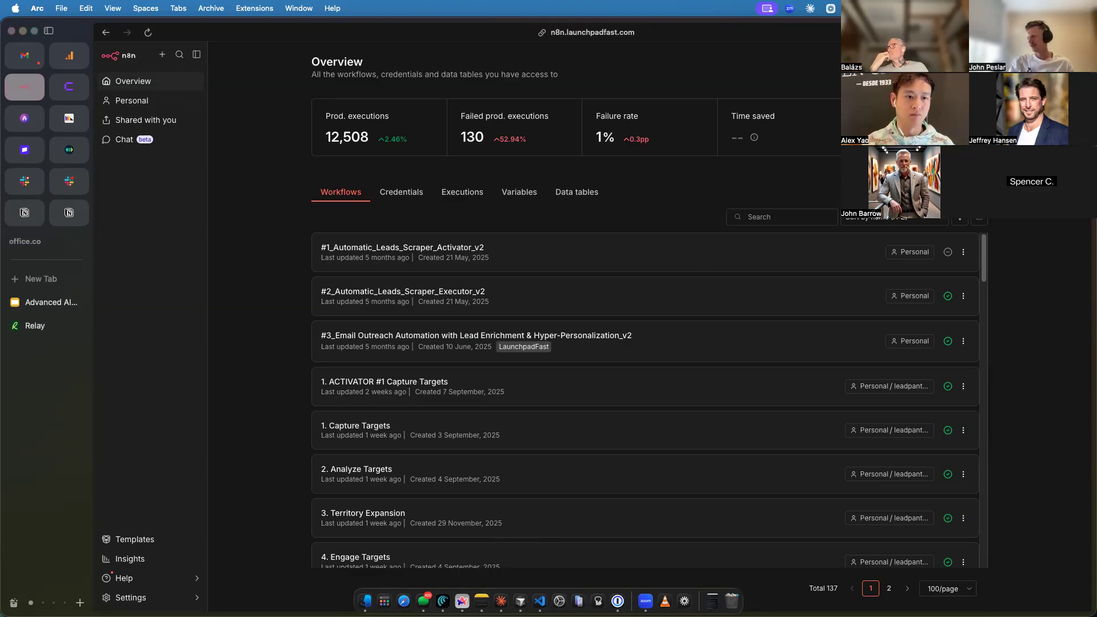
Create a new blank workflow in the personal space.
{"action": "left_click", "coordinate": [941, 67]}
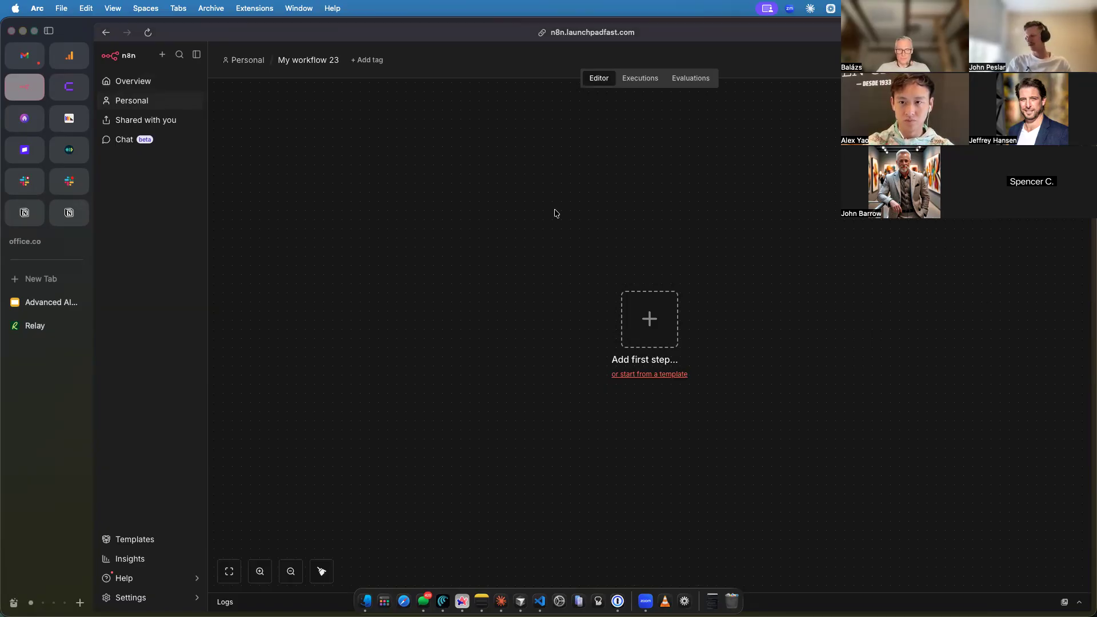
{"action": "scroll", "coordinate": [891, 397], "scroll_direction": "down", "scroll_amount": 4}
{"action": "scroll", "coordinate": [891, 397], "scroll_direction": "up", "scroll_amount": 3}
{"action": "scroll", "coordinate": [891, 397], "scroll_direction": "down", "scroll_amount": 1}
{"action": "scroll", "coordinate": [892, 397], "scroll_direction": "up", "scroll_amount": 2}
{"action": "mouse_move", "coordinate": [278, 518]}
{"action": "left_mouse_down"}
{"action": "mouse_move", "coordinate": [260, 510]}
{"action": "mouse_move", "coordinate": [259, 485]}
{"action": "mouse_move", "coordinate": [294, 514]}
{"action": "mouse_move", "coordinate": [264, 512]}
{"action": "left_mouse_up"}
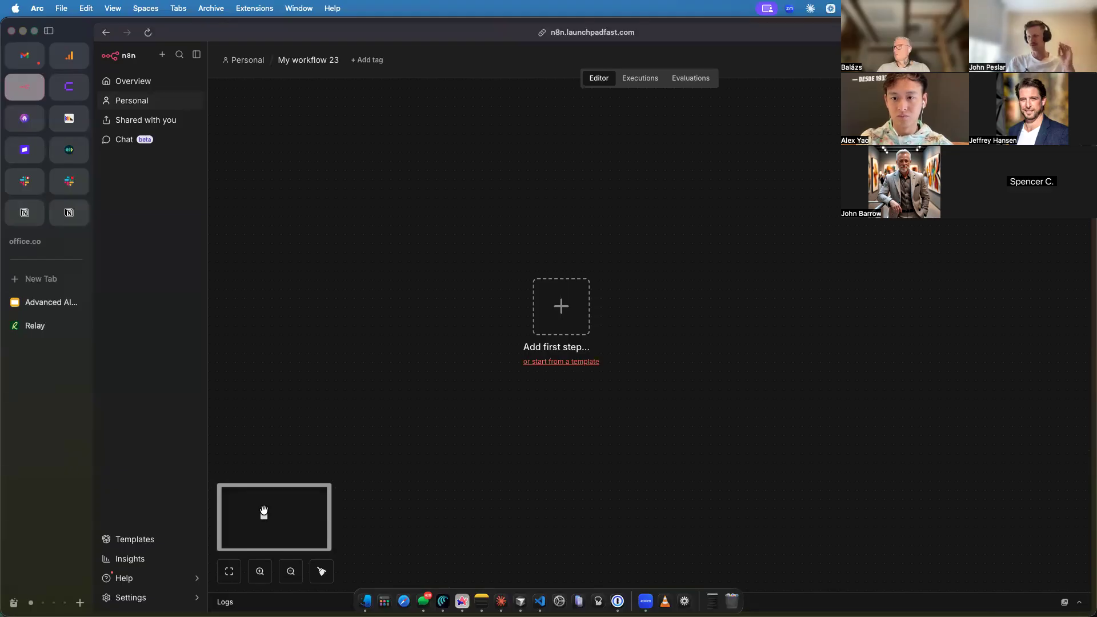
Add a manual trigger as the workflow's first step.
{"action": "left_click", "coordinate": [548, 298]}
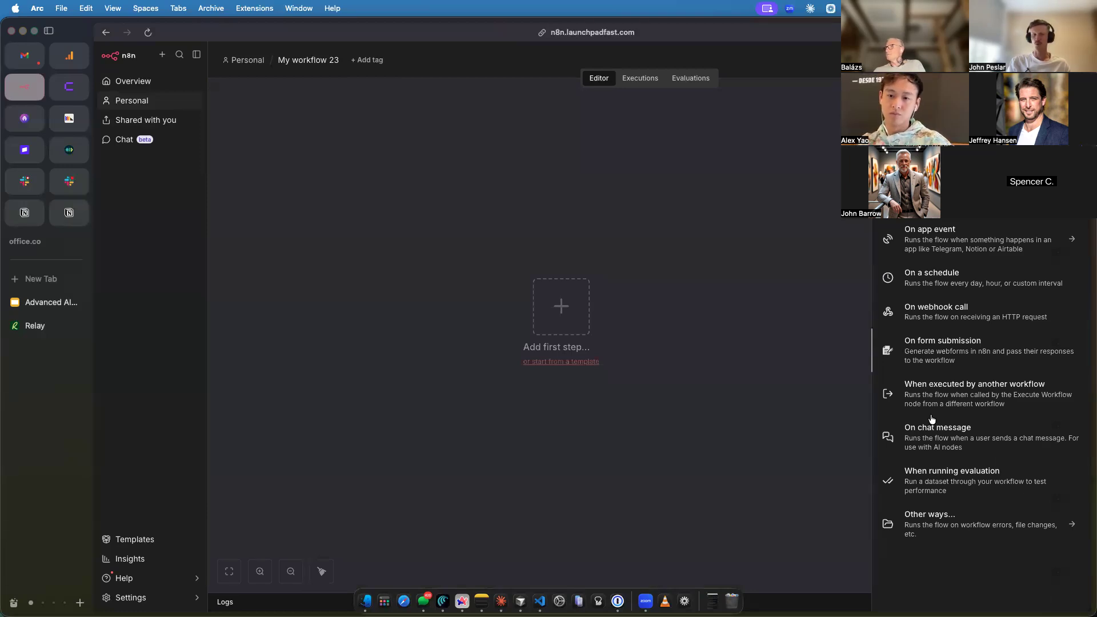
{"action": "scroll", "coordinate": [991, 204], "scroll_direction": "up", "scroll_amount": 5}
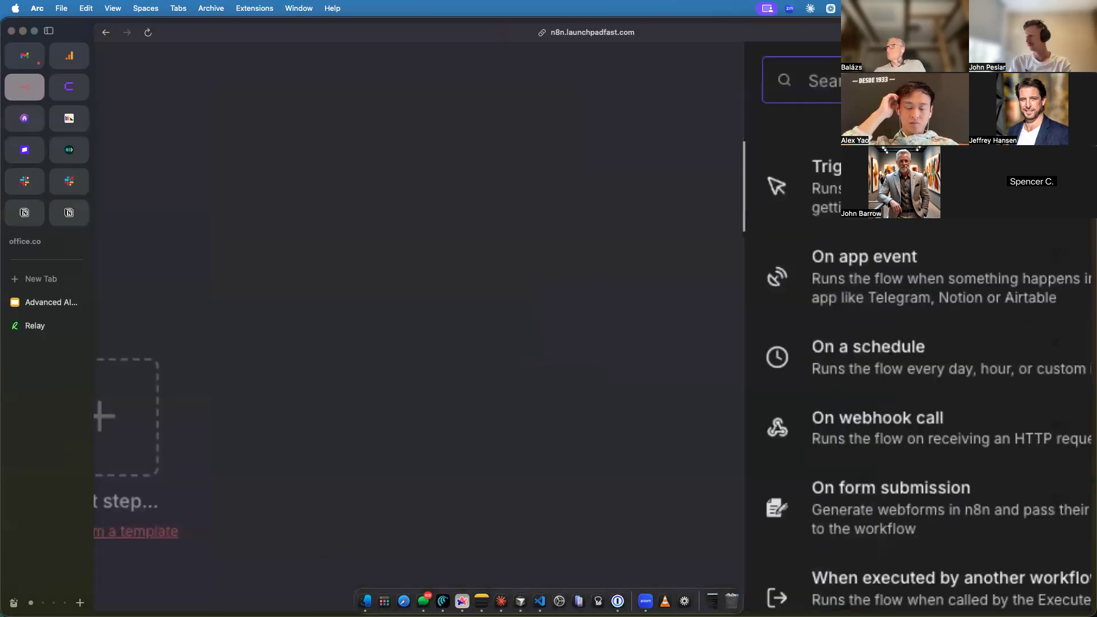
{"action": "scroll", "coordinate": [991, 203], "scroll_direction": "right", "scroll_amount": 3}
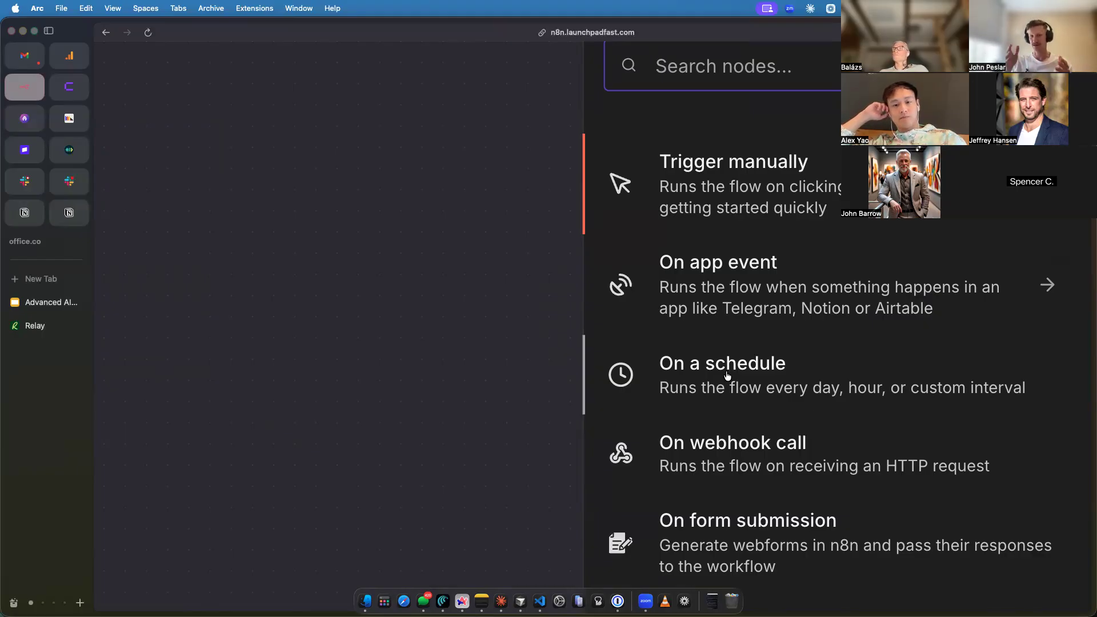
{"action": "key", "text": "Escape"}
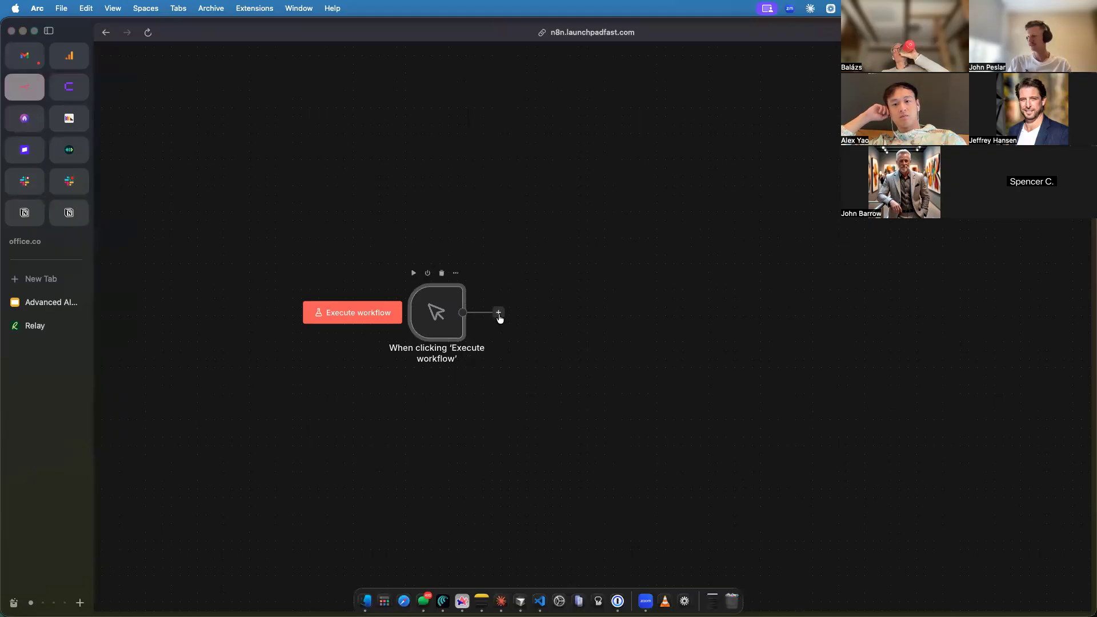
Browse the node categories available after the manual trigger, including the Human in the loop services.
{"action": "left_click", "coordinate": [498, 331]}
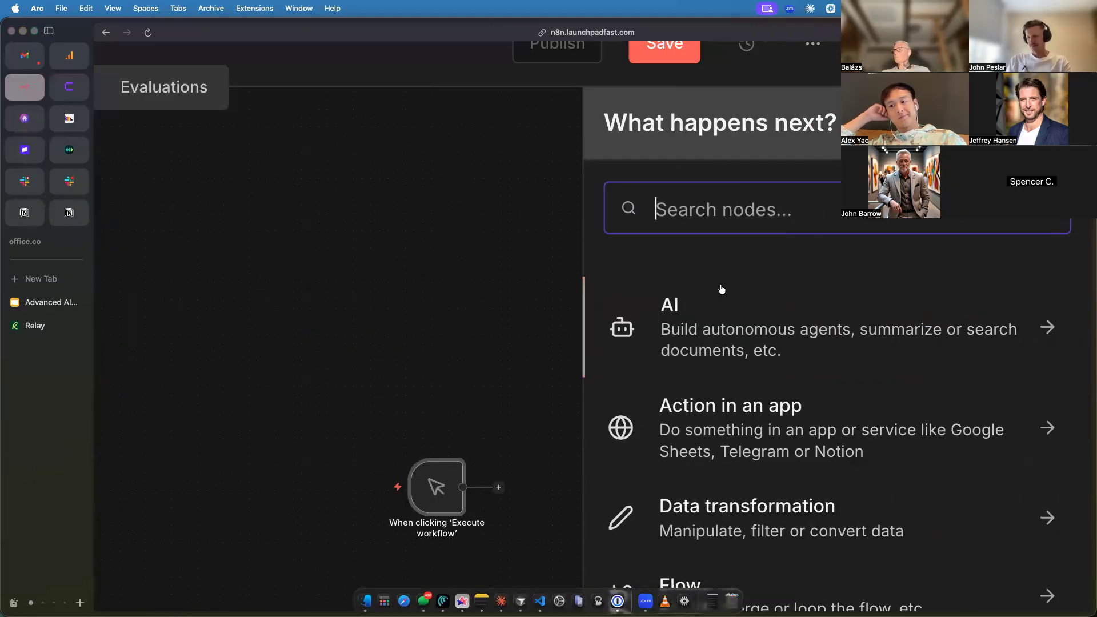
{"action": "scroll", "coordinate": [756, 308], "scroll_direction": "down", "scroll_amount": 5}
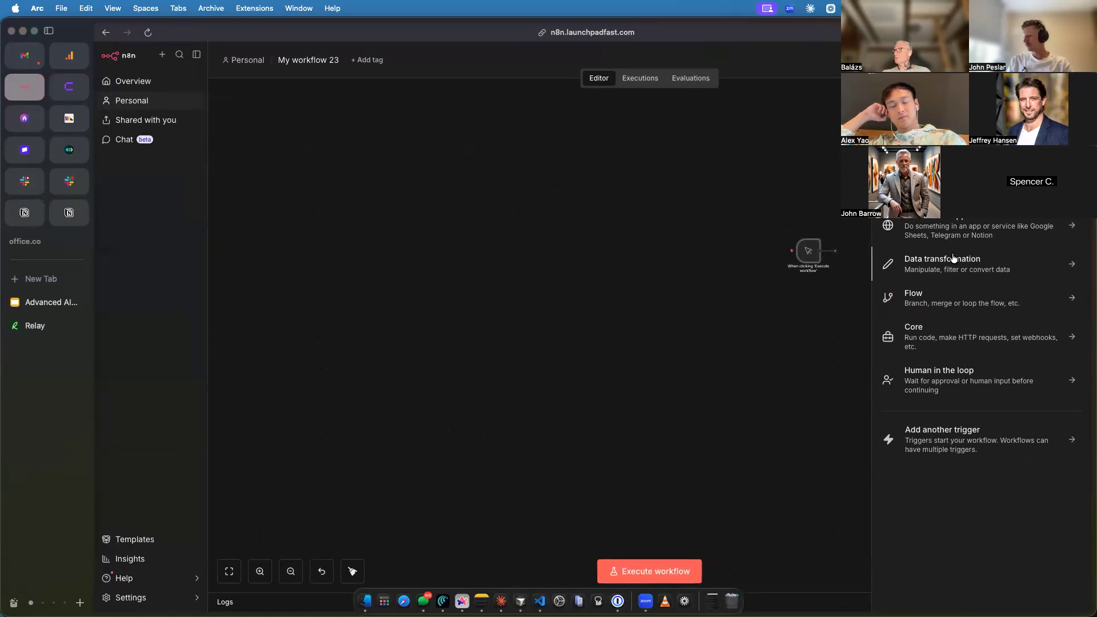
{"action": "left_click", "coordinate": [1093, 612]}
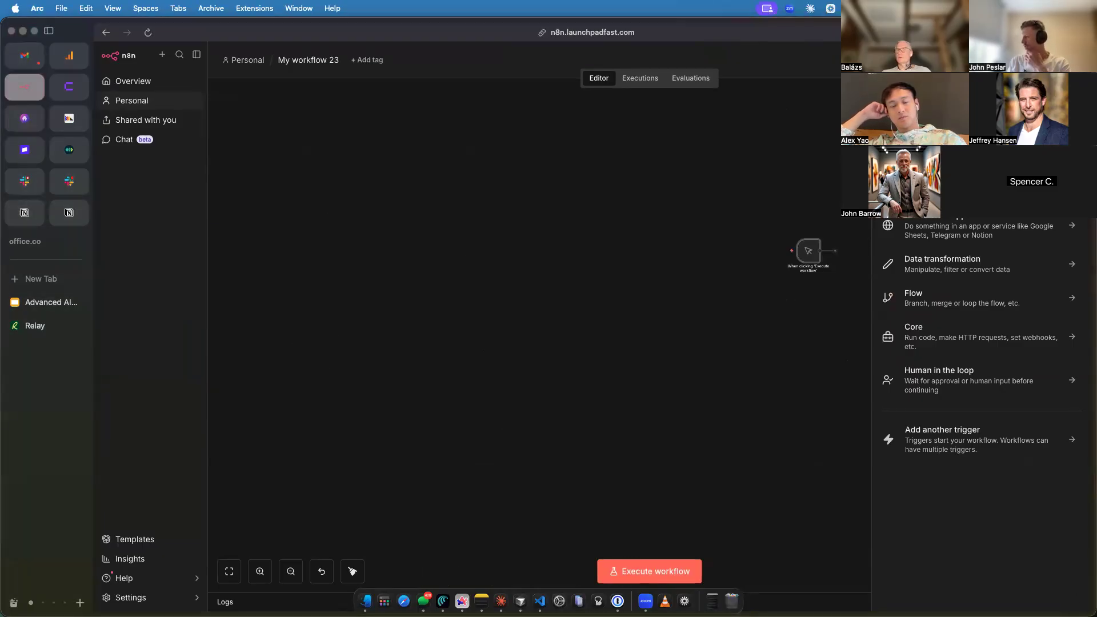
{"action": "left_click_drag", "start_coordinate": [1096, 18], "coordinate": [1036, 28]}
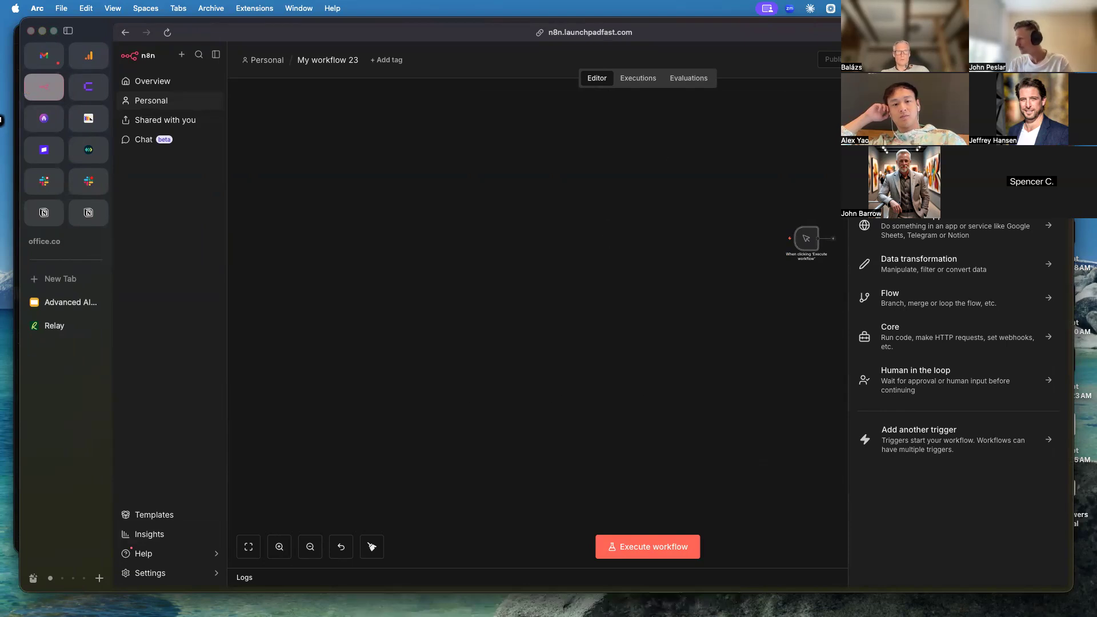
{"action": "double_click", "coordinate": [868, 30]}
{"action": "scroll", "coordinate": [833, 306], "scroll_direction": "right", "scroll_amount": 8}
{"action": "scroll", "coordinate": [575, 268], "scroll_direction": "left", "scroll_amount": 2}
{"action": "scroll", "coordinate": [575, 269], "scroll_direction": "left", "scroll_amount": 2}
{"action": "scroll", "coordinate": [573, 279], "scroll_direction": "up", "scroll_amount": 6}
{"action": "scroll", "coordinate": [554, 276], "scroll_direction": "left", "scroll_amount": 1}
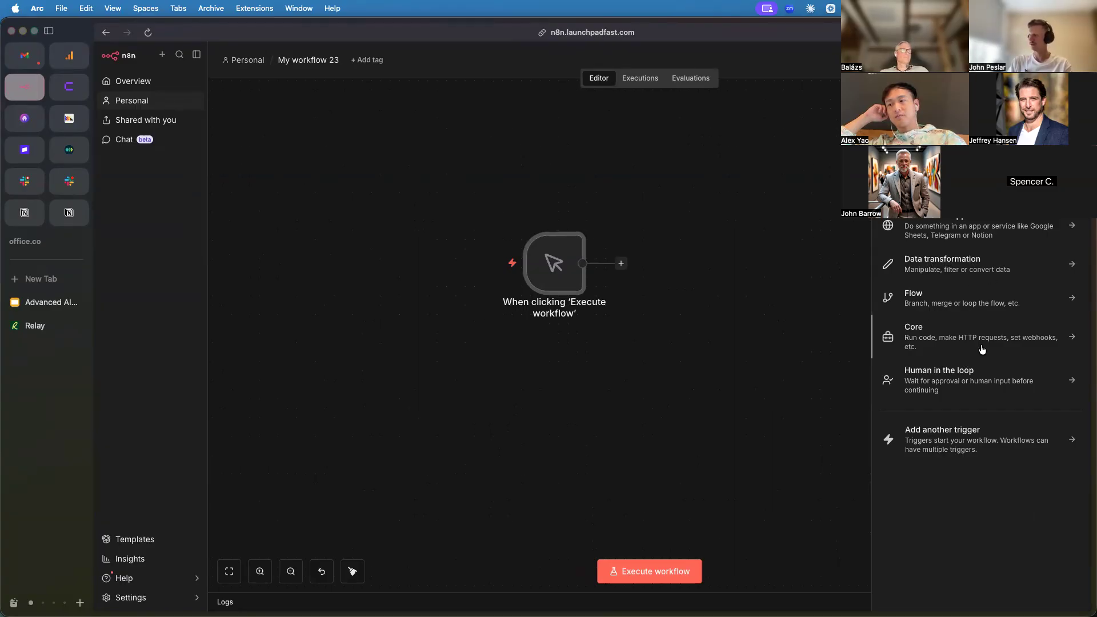
{"action": "left_click", "coordinate": [959, 382]}
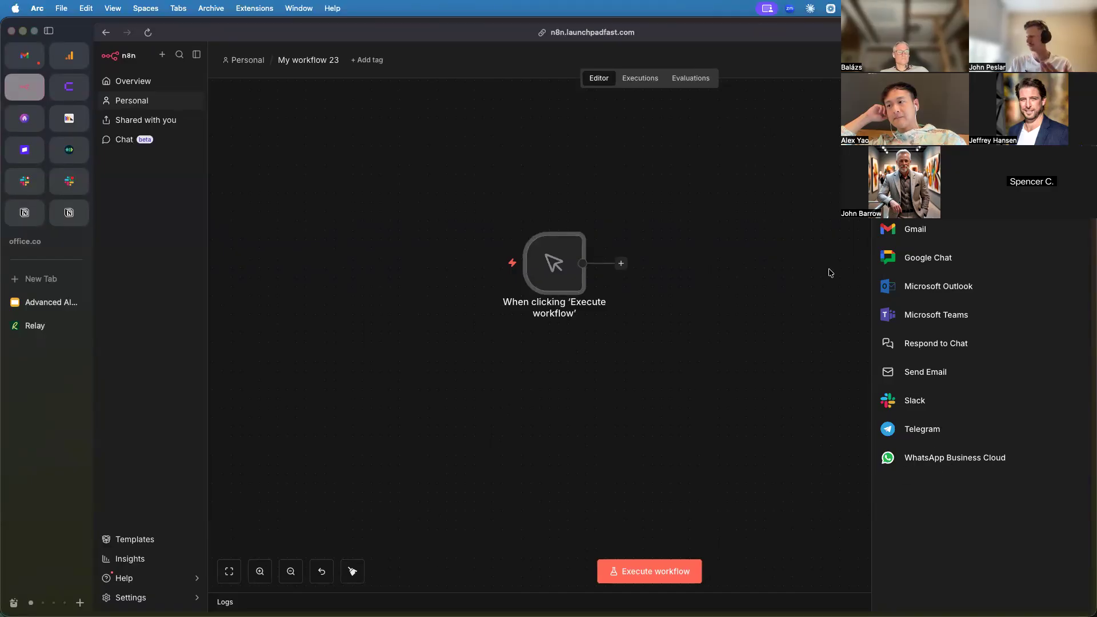
{"action": "left_click", "coordinate": [813, 297]}
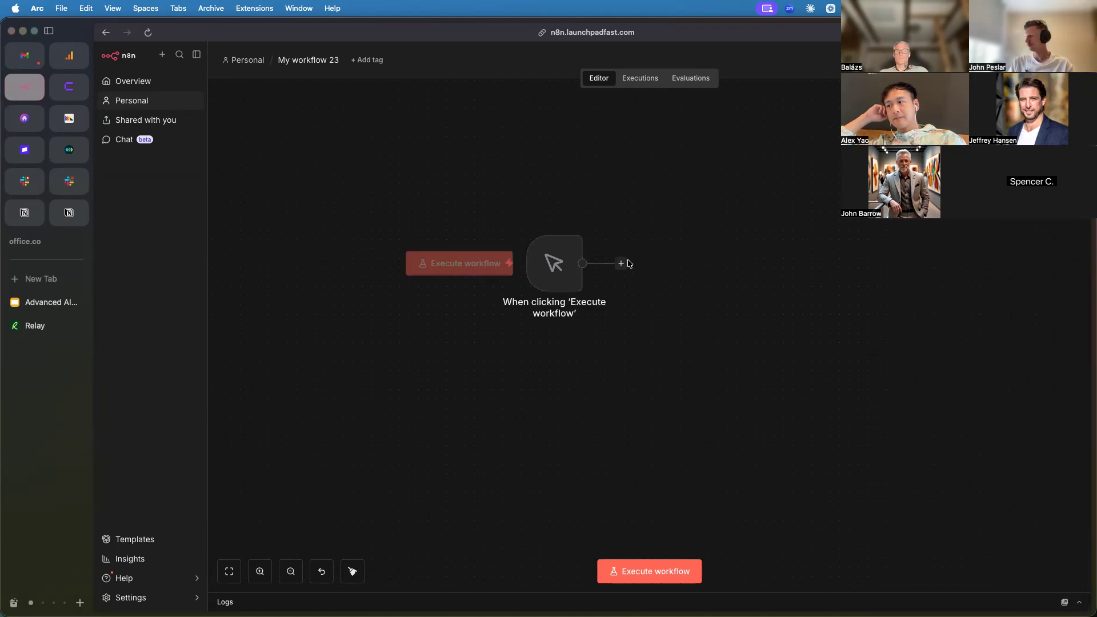
Add an AI Agent node from the AI category after the manual trigger and return to the canvas.
{"action": "left_click", "coordinate": [622, 264]}
{"action": "left_click", "coordinate": [971, 182]}
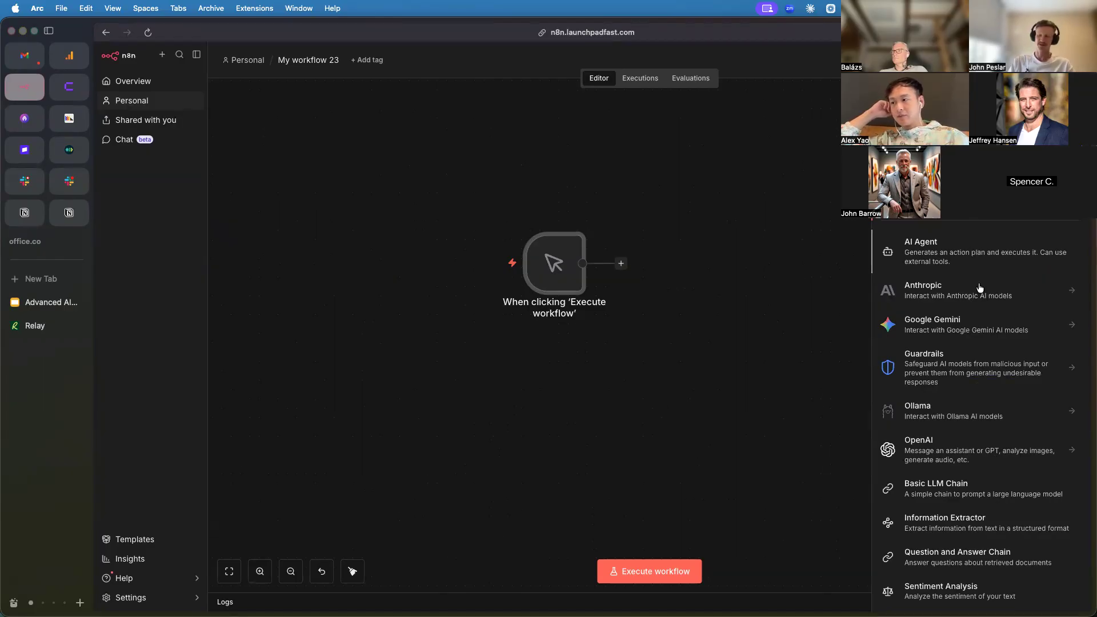
{"action": "scroll", "coordinate": [966, 457], "scroll_direction": "down", "scroll_amount": 5}
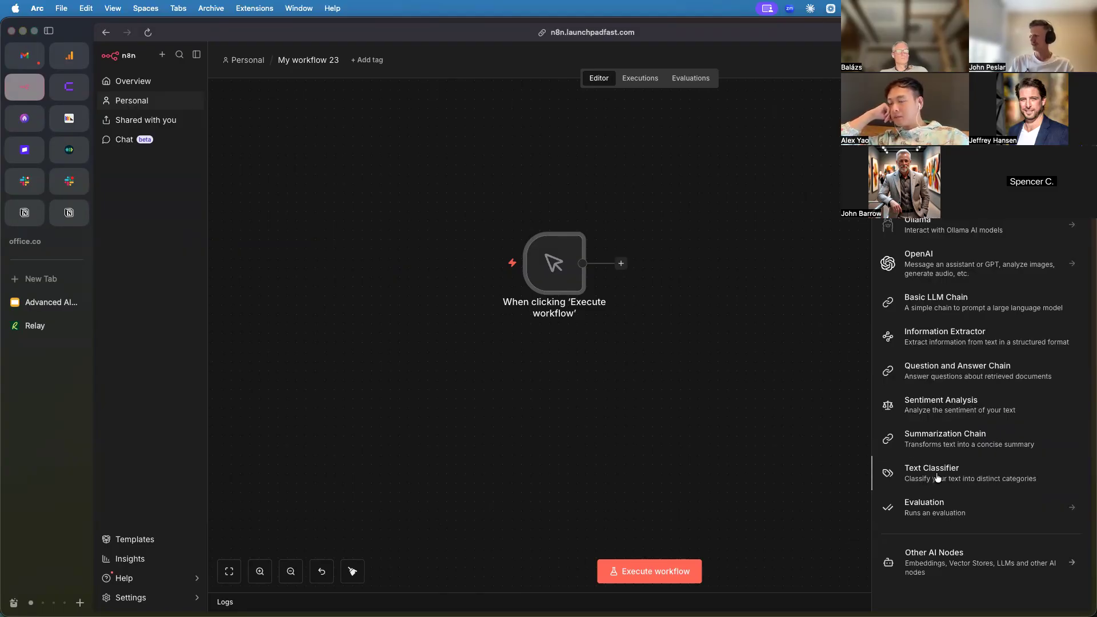
{"action": "scroll", "coordinate": [979, 409], "scroll_direction": "up", "scroll_amount": 5}
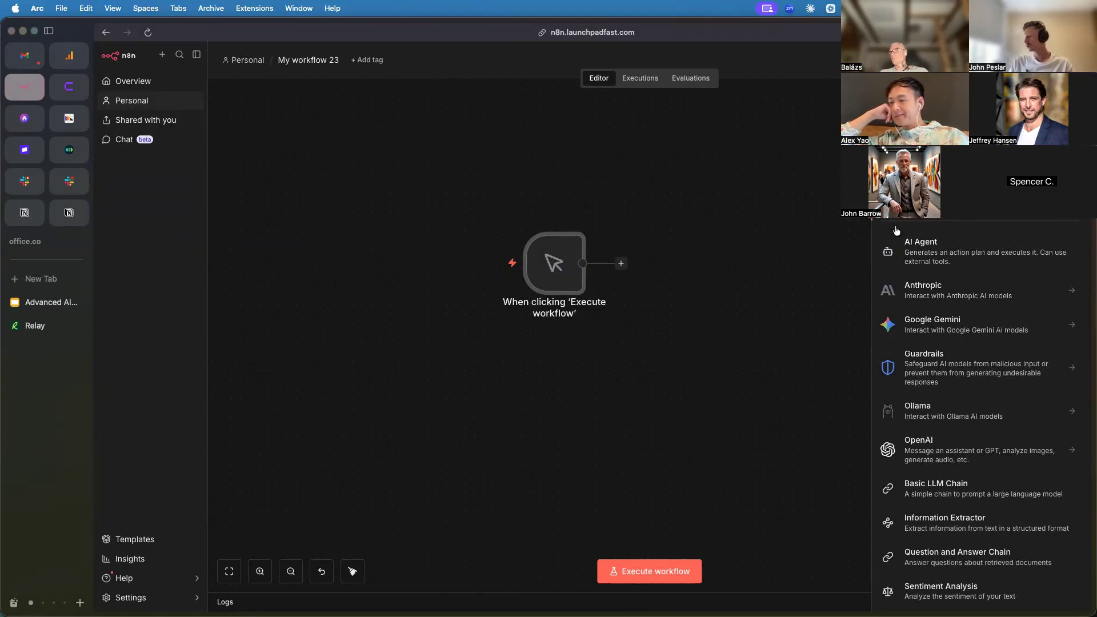
{"action": "left_click", "coordinate": [941, 257]}
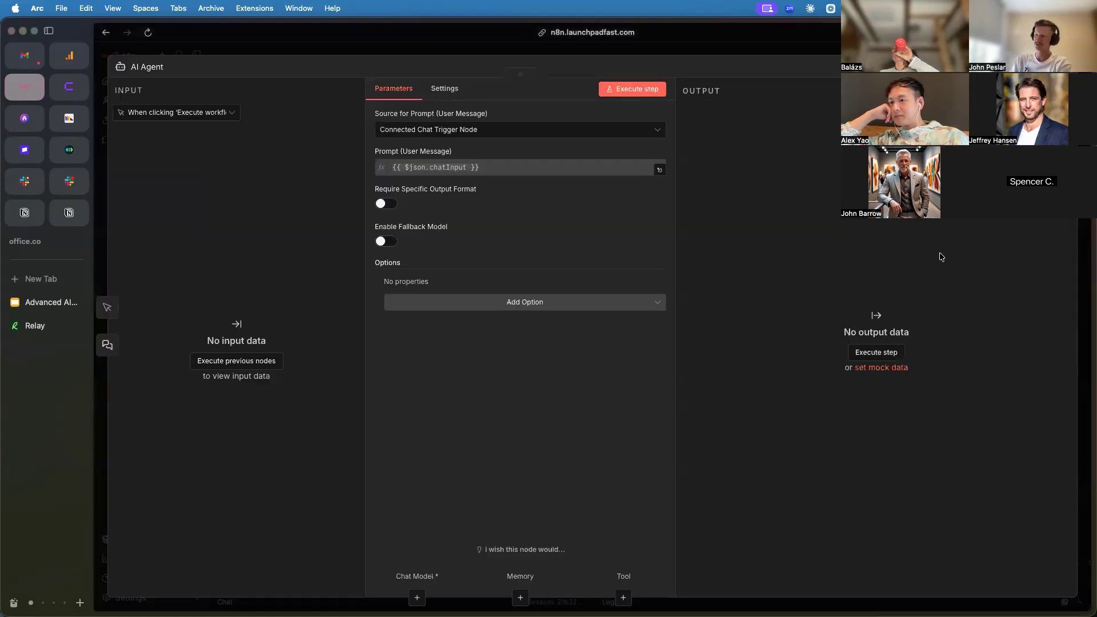
{"action": "left_click", "coordinate": [410, 51]}
Execute the workflow and open its run logs.
{"action": "scroll", "coordinate": [751, 341], "scroll_direction": "right", "scroll_amount": 3}
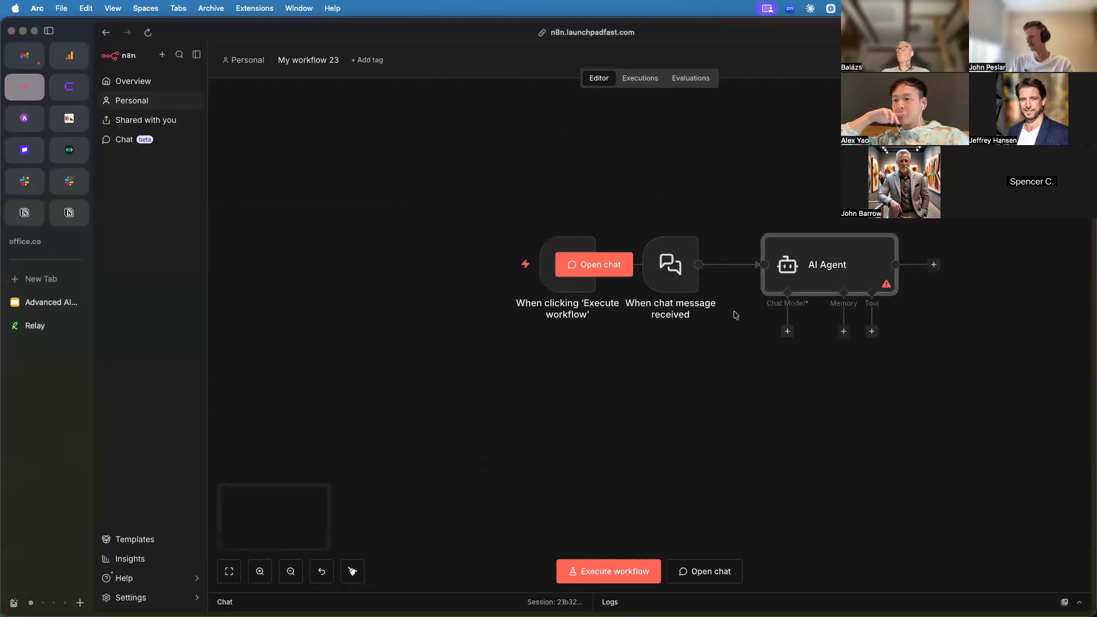
{"action": "scroll", "coordinate": [688, 310], "scroll_direction": "right", "scroll_amount": 2}
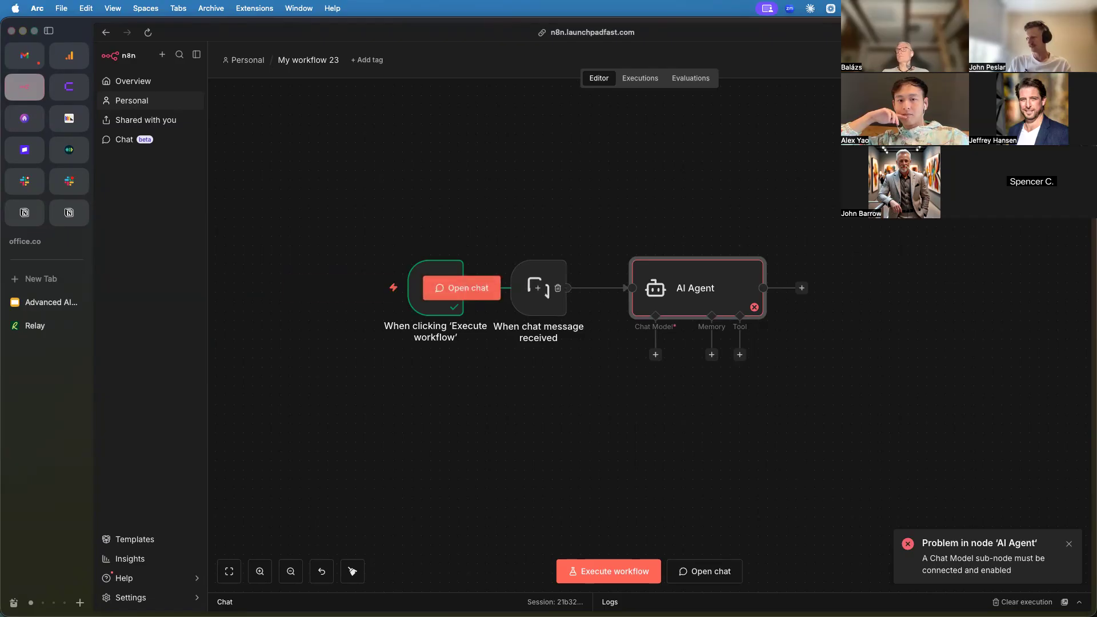
{"action": "left_click", "coordinate": [649, 567]}
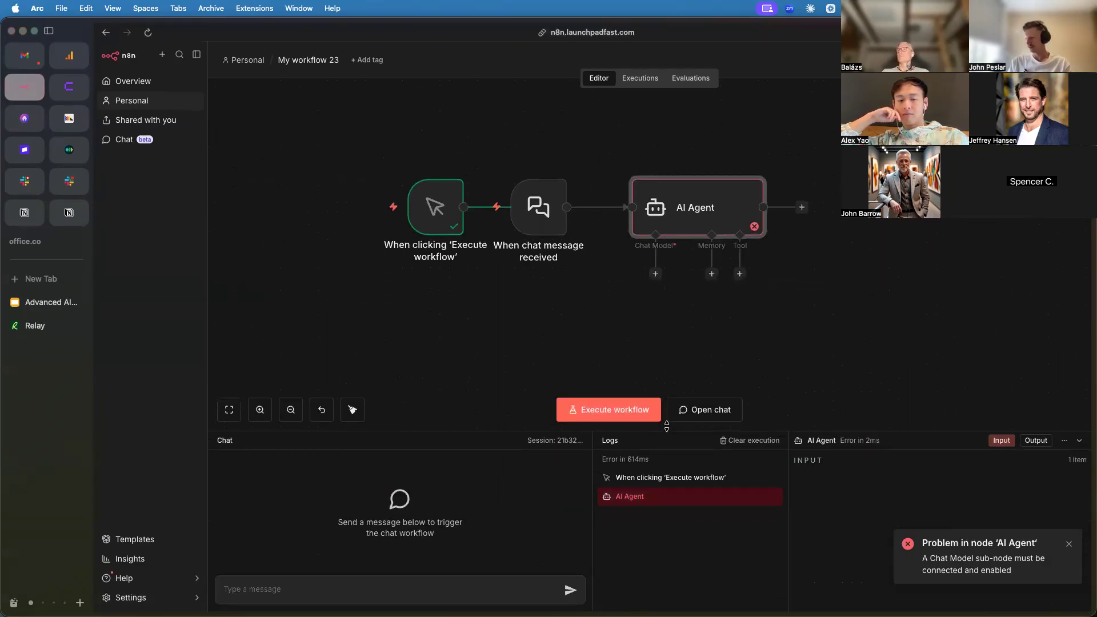
Compare the log entries of the manual trigger and the AI Agent, and examine the agent's input data.
{"action": "left_click", "coordinate": [650, 466]}
{"action": "left_click", "coordinate": [686, 483]}
{"action": "left_click", "coordinate": [688, 466]}
{"action": "left_click", "coordinate": [688, 486]}
{"action": "left_click", "coordinate": [691, 464]}
{"action": "left_click", "coordinate": [693, 484]}
{"action": "left_click", "coordinate": [689, 467]}
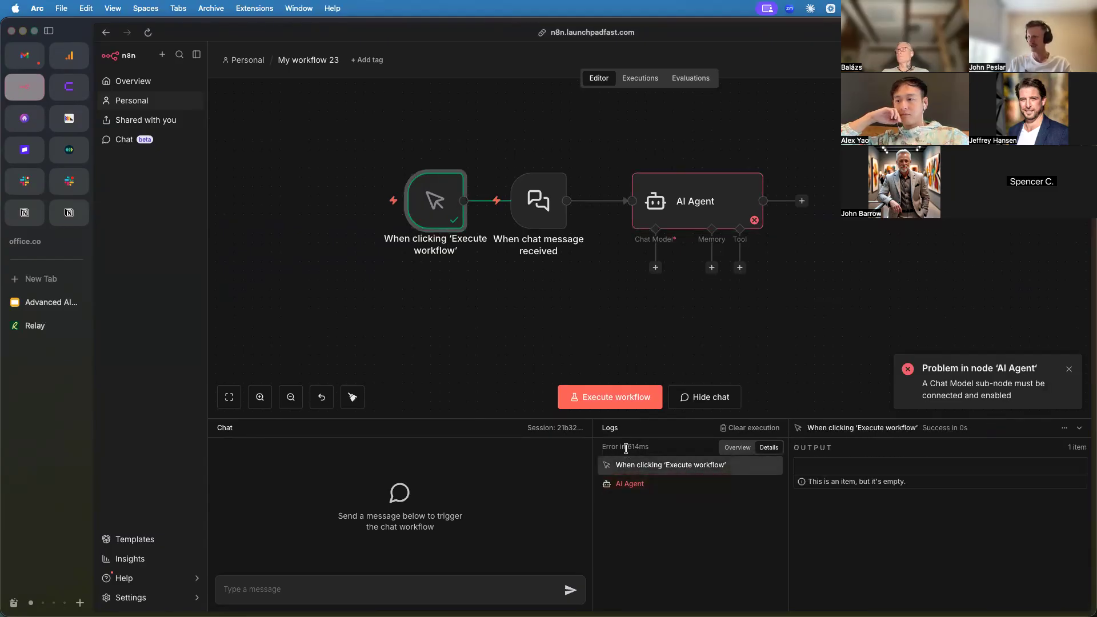
{"action": "left_click", "coordinate": [666, 490]}
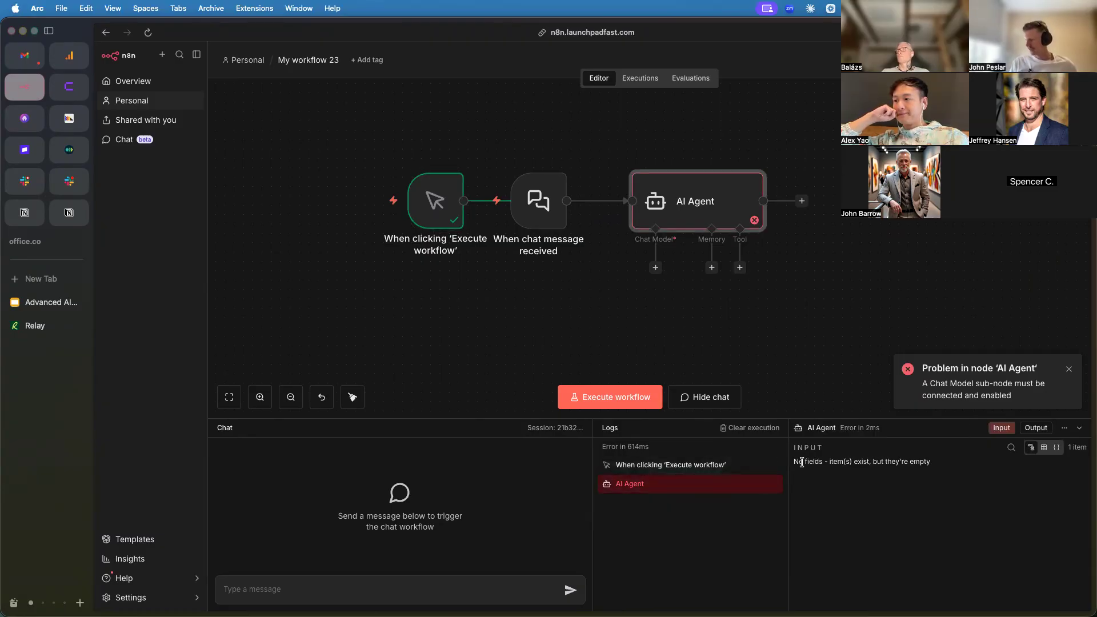
{"action": "left_click_drag", "start_coordinate": [813, 461], "coordinate": [941, 464]}
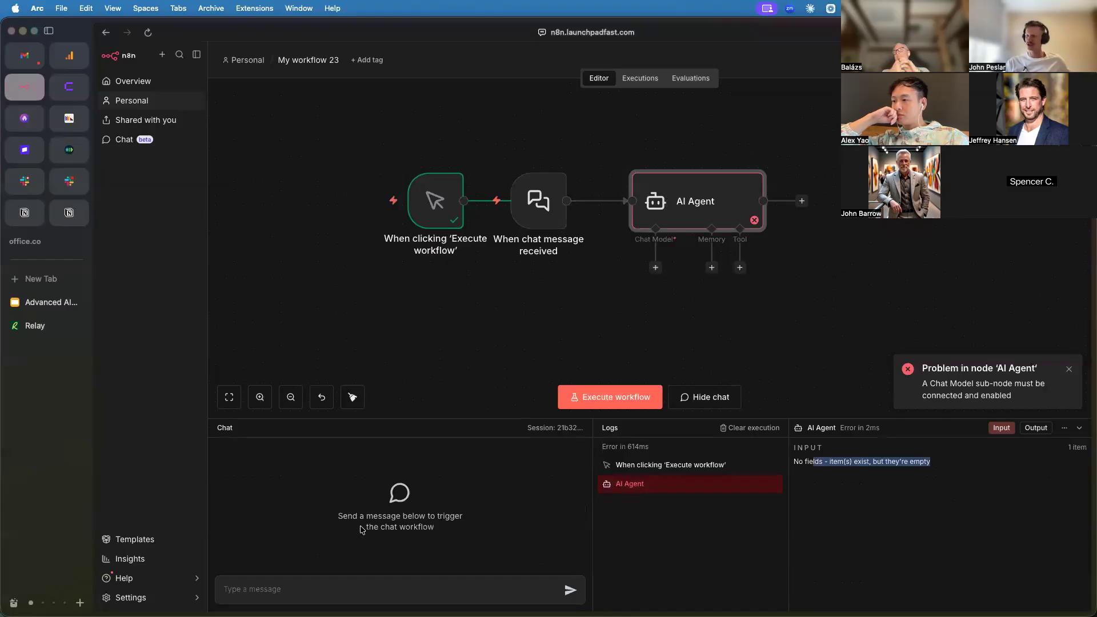
Send the chat message "hey" to trigger the workflow.
{"action": "left_click", "coordinate": [348, 581]}
{"action": "type", "text": "her"}
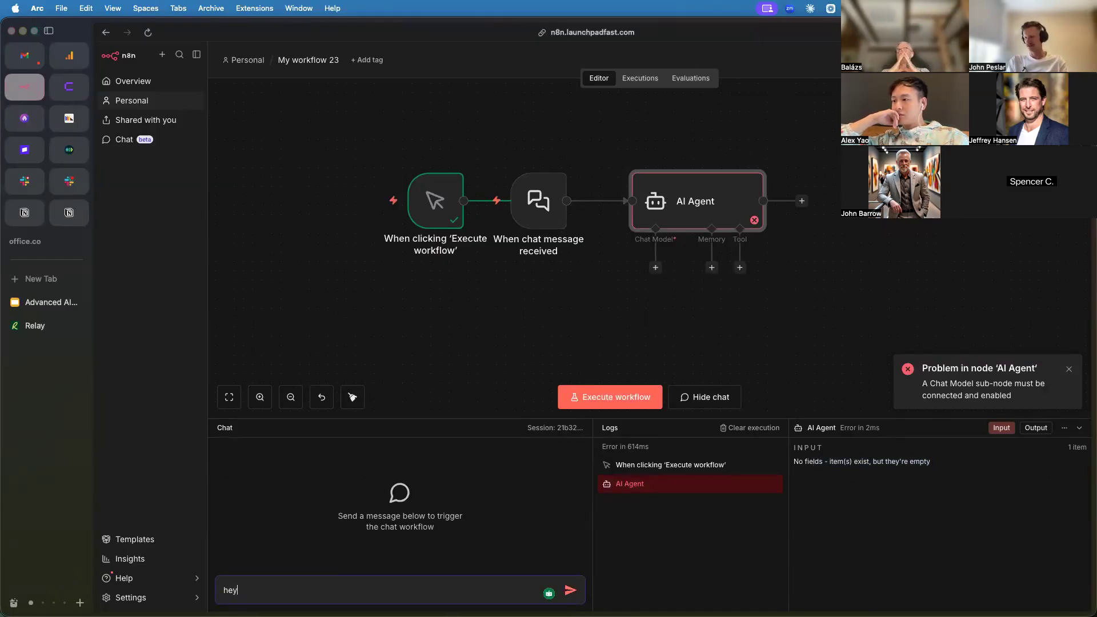
{"action": "key", "text": "Return"}
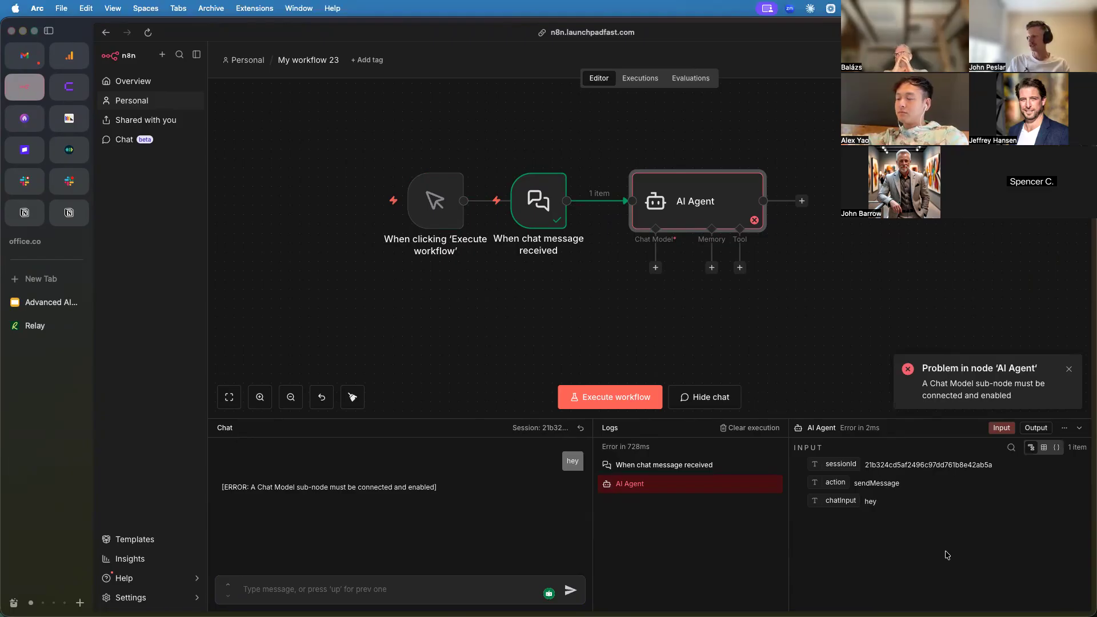
Examine the error in the AI Agent node's output and return to the canvas.
{"action": "double_click", "coordinate": [708, 200]}
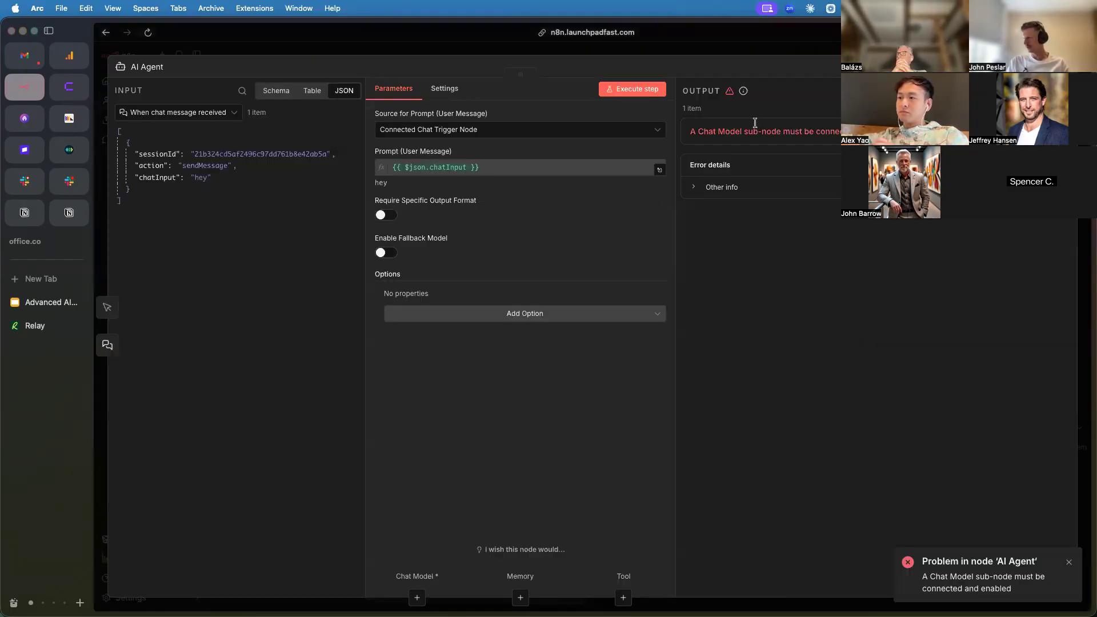
{"action": "left_click_drag", "start_coordinate": [689, 131], "coordinate": [891, 133]}
{"action": "left_click_drag", "start_coordinate": [718, 131], "coordinate": [838, 132]}
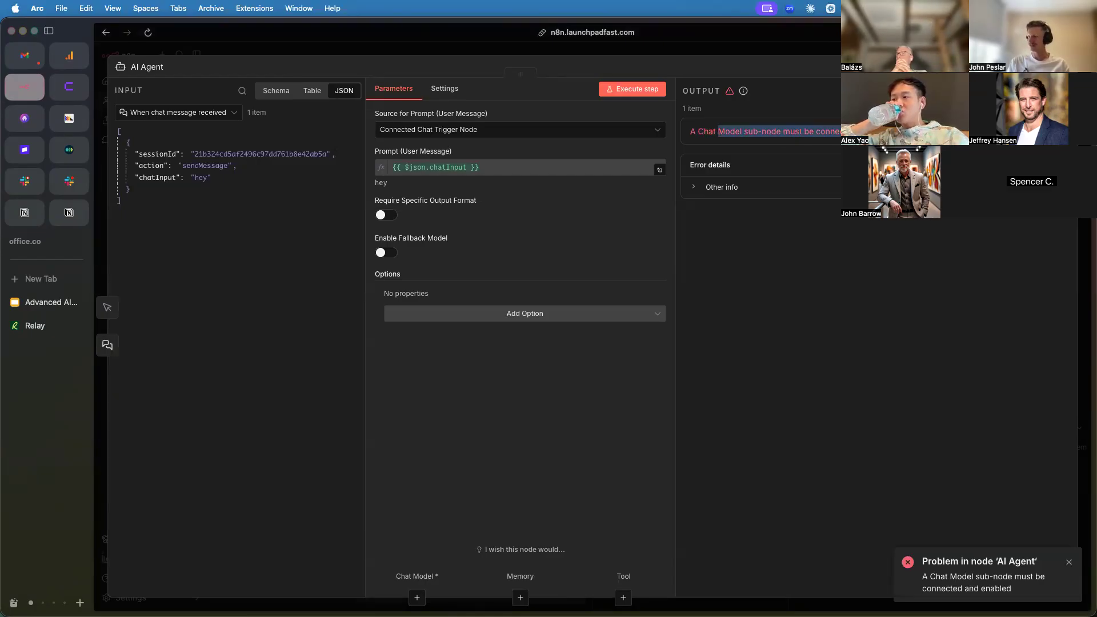
{"action": "left_click", "coordinate": [754, 114]}
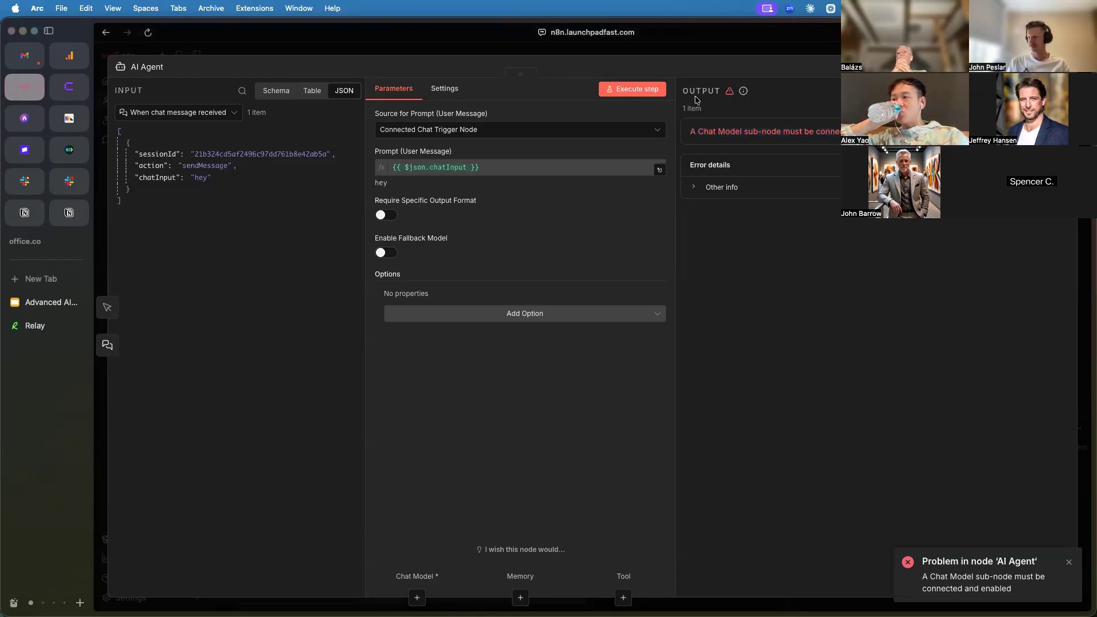
{"action": "left_click", "coordinate": [708, 54]}
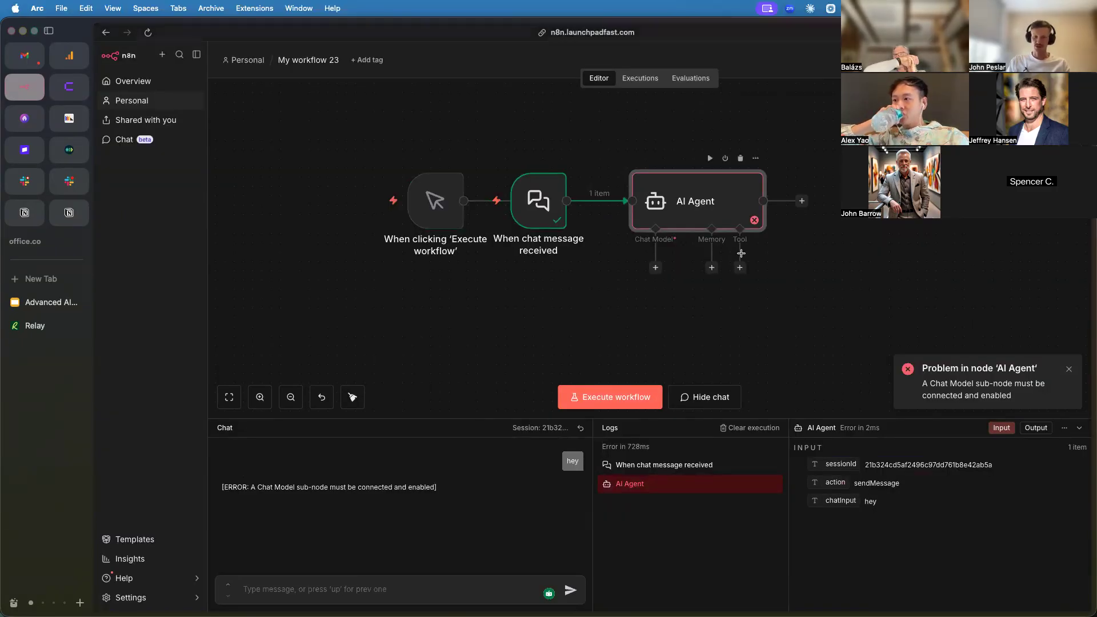
Switch to the Advanced AI Agents presentation, examine the agent architecture diagram on slide 19, and return to the n8n workflow.
{"action": "key", "text": "ctrl+Up"}
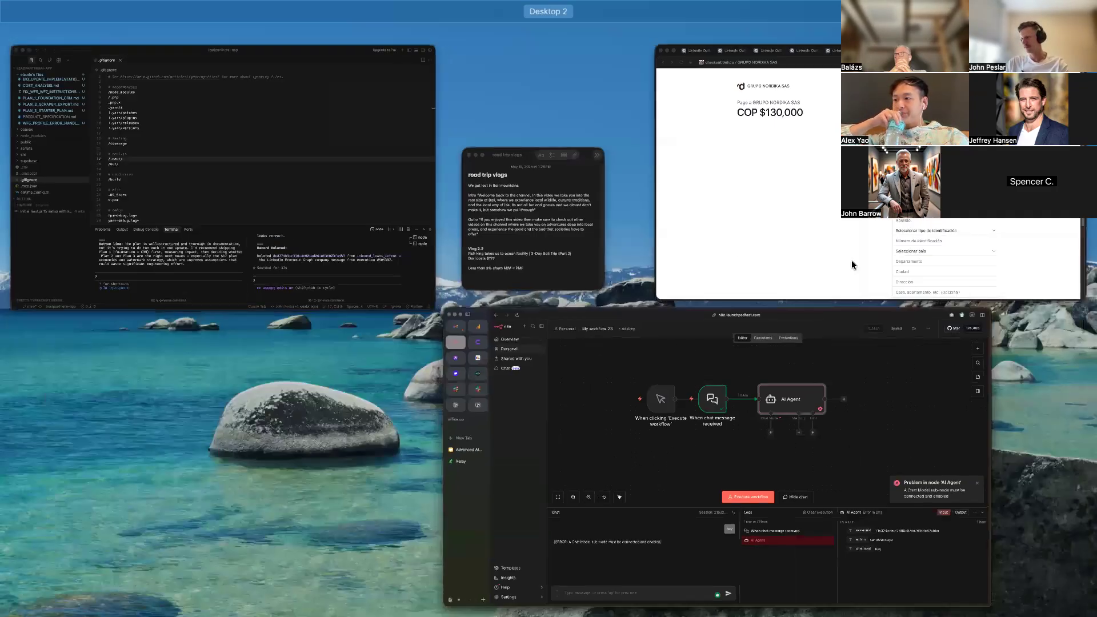
{"action": "left_click", "coordinate": [649, 367]}
{"action": "left_click", "coordinate": [35, 303]}
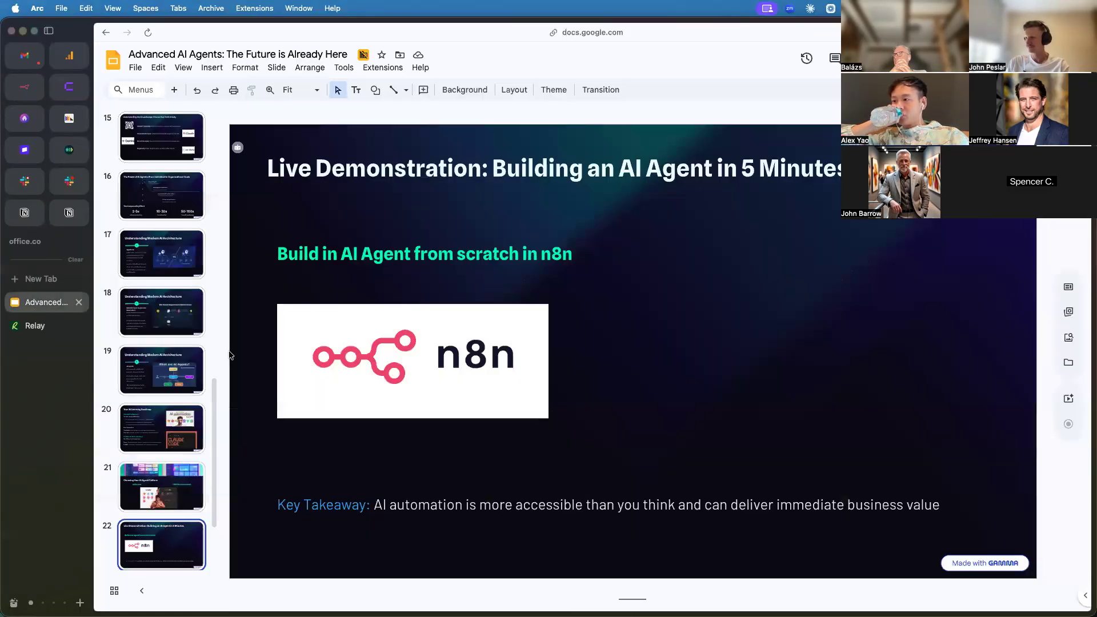
{"action": "left_click", "coordinate": [172, 425]}
{"action": "left_click", "coordinate": [171, 374]}
{"action": "scroll", "coordinate": [895, 404], "scroll_direction": "up", "scroll_amount": 5}
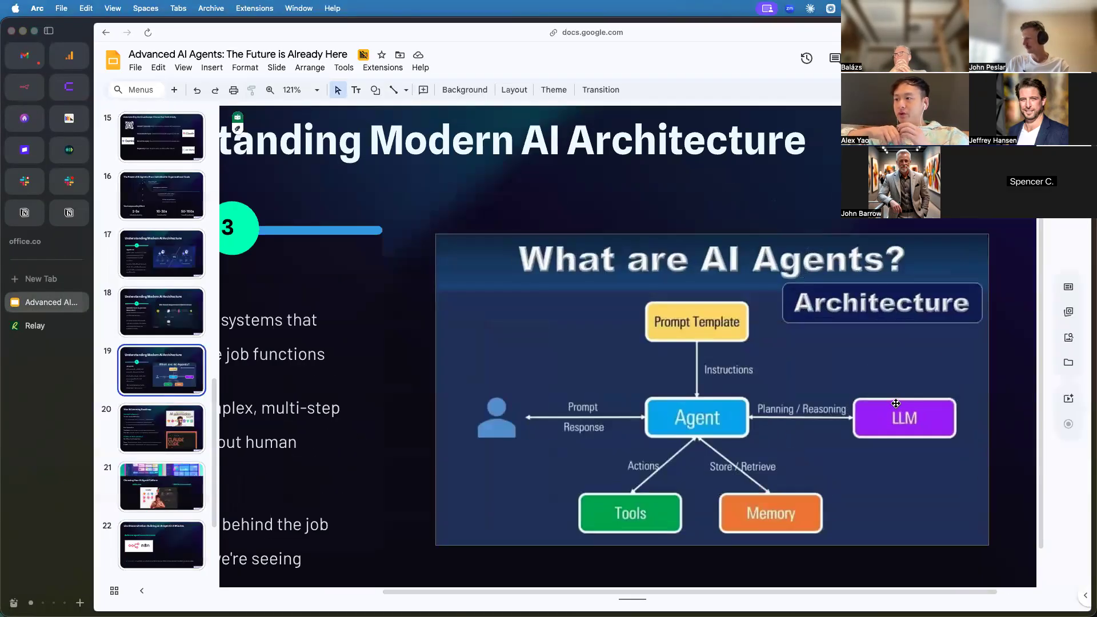
{"action": "scroll", "coordinate": [867, 407], "scroll_direction": "up", "scroll_amount": 2}
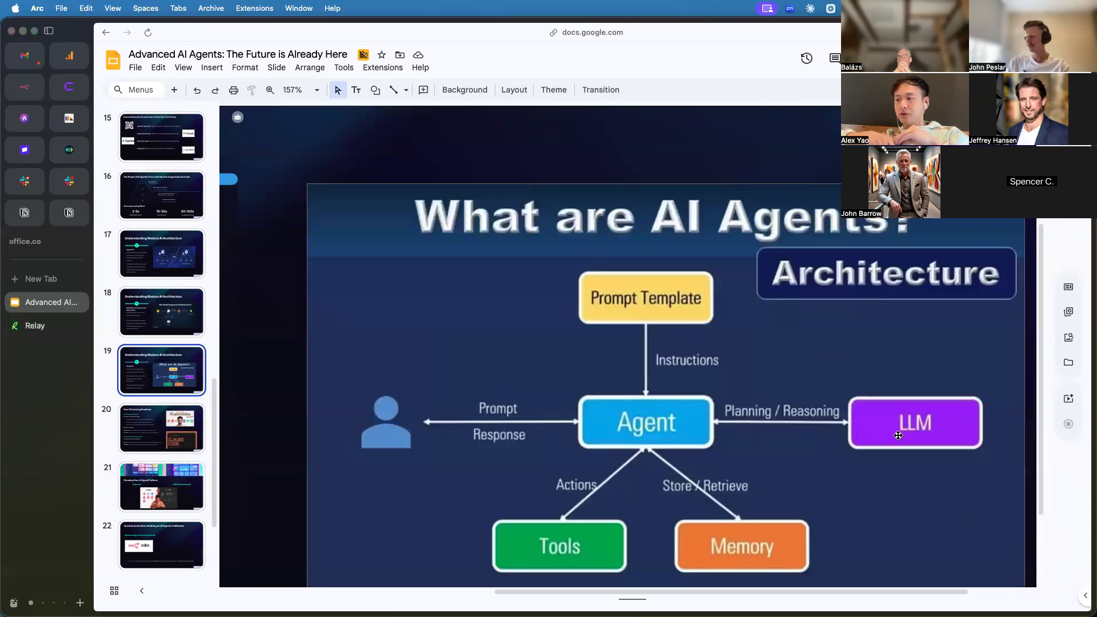
{"action": "scroll", "coordinate": [898, 436], "scroll_direction": "down", "scroll_amount": 2}
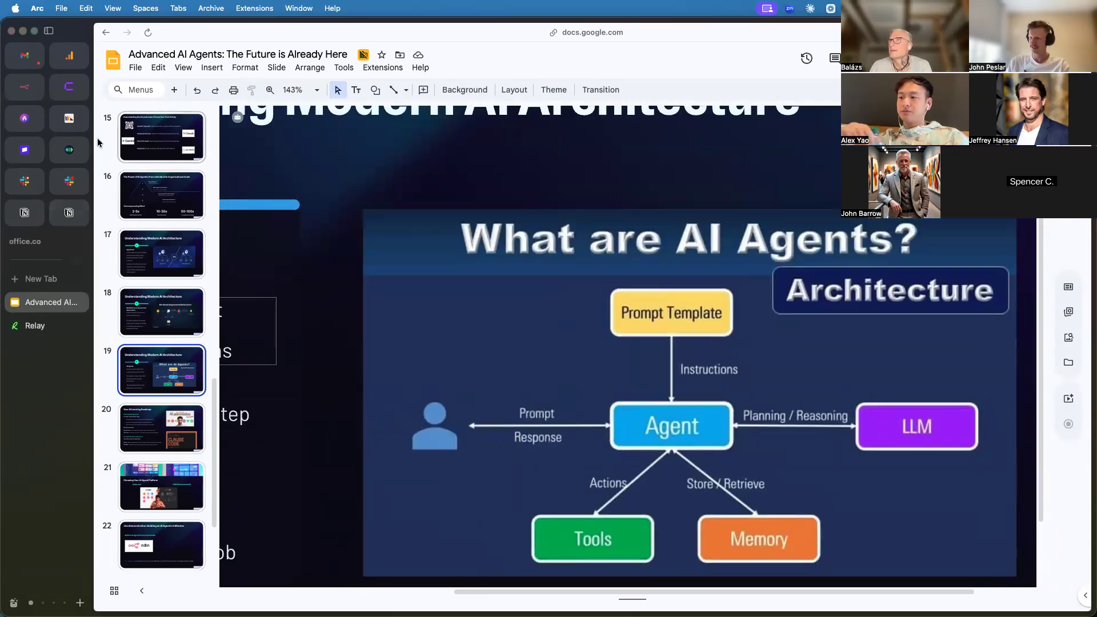
{"action": "left_click", "coordinate": [24, 55]}
{"action": "left_click", "coordinate": [24, 87]}
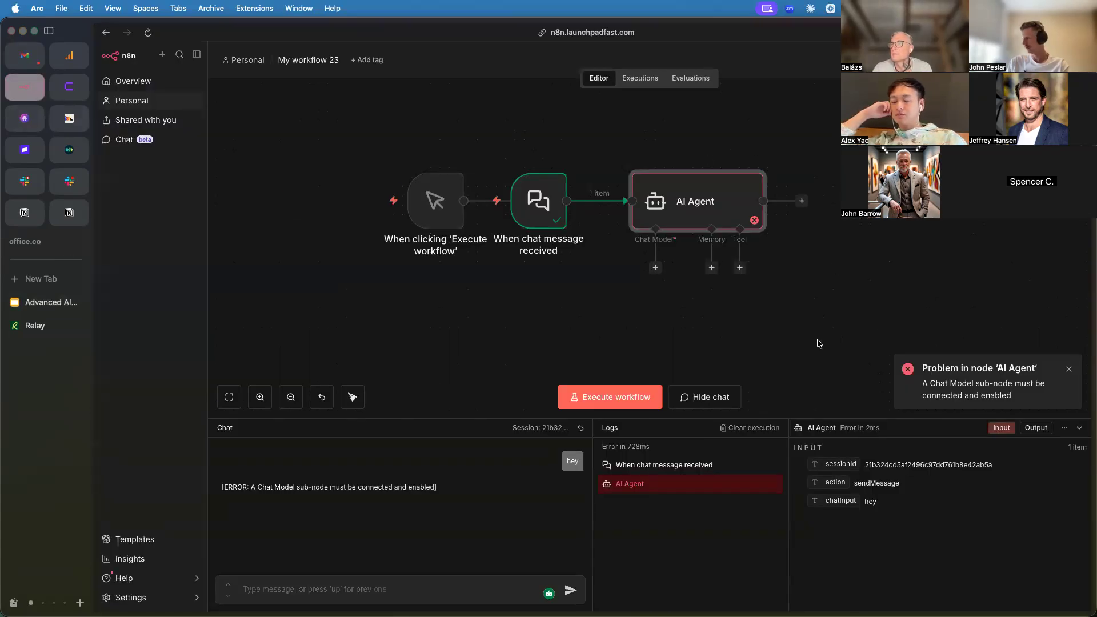
Dismiss the AI Agent error notification and attach an Anthropic Chat Model to the agent.
{"action": "scroll", "coordinate": [685, 251], "scroll_direction": "up", "scroll_amount": 5}
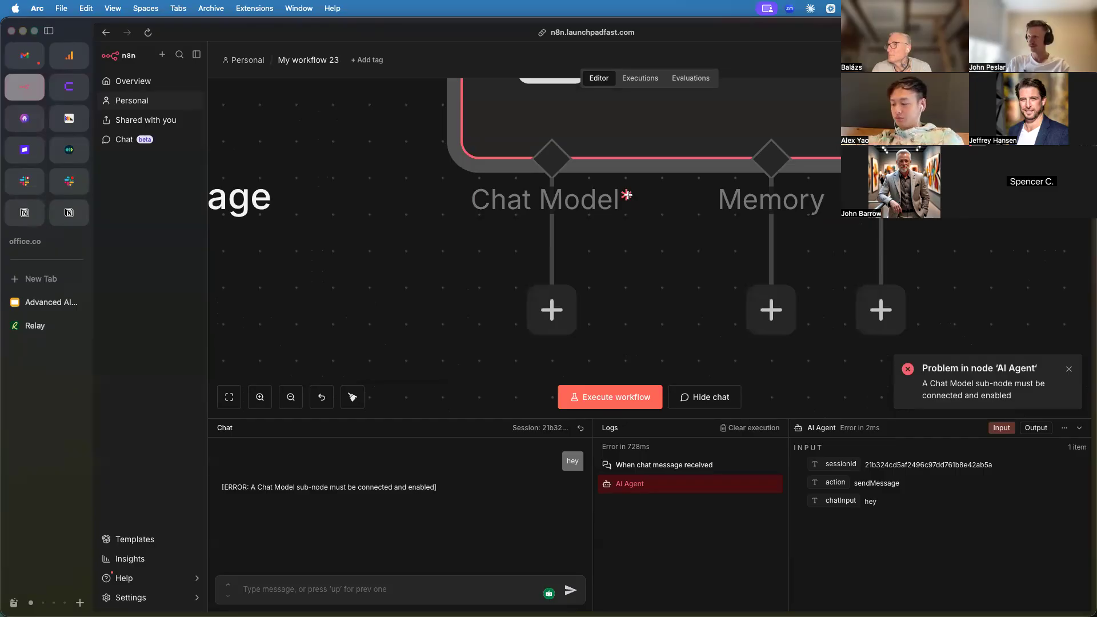
{"action": "scroll", "coordinate": [550, 306], "scroll_direction": "down", "scroll_amount": 3}
{"action": "left_click", "coordinate": [548, 303]}
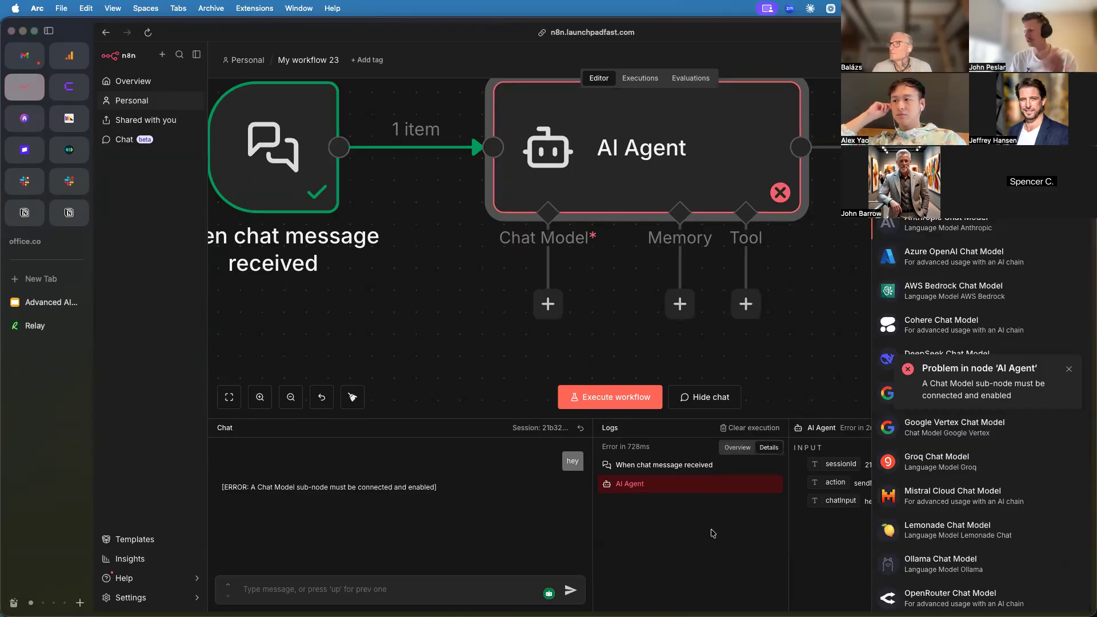
{"action": "left_click", "coordinate": [1069, 369]}
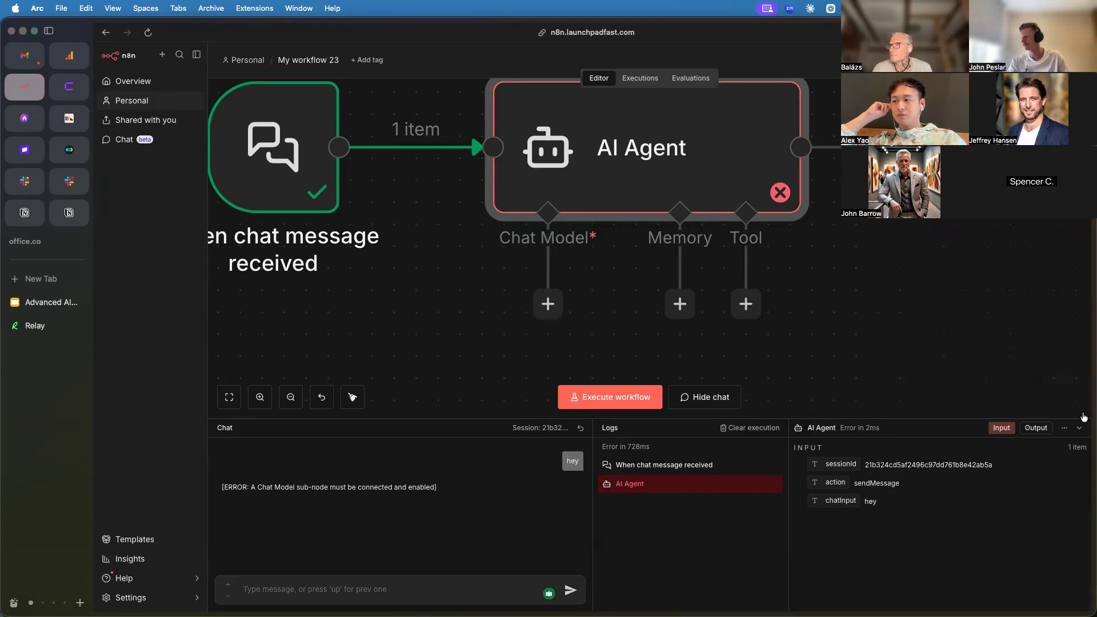
{"action": "left_click", "coordinate": [548, 303]}
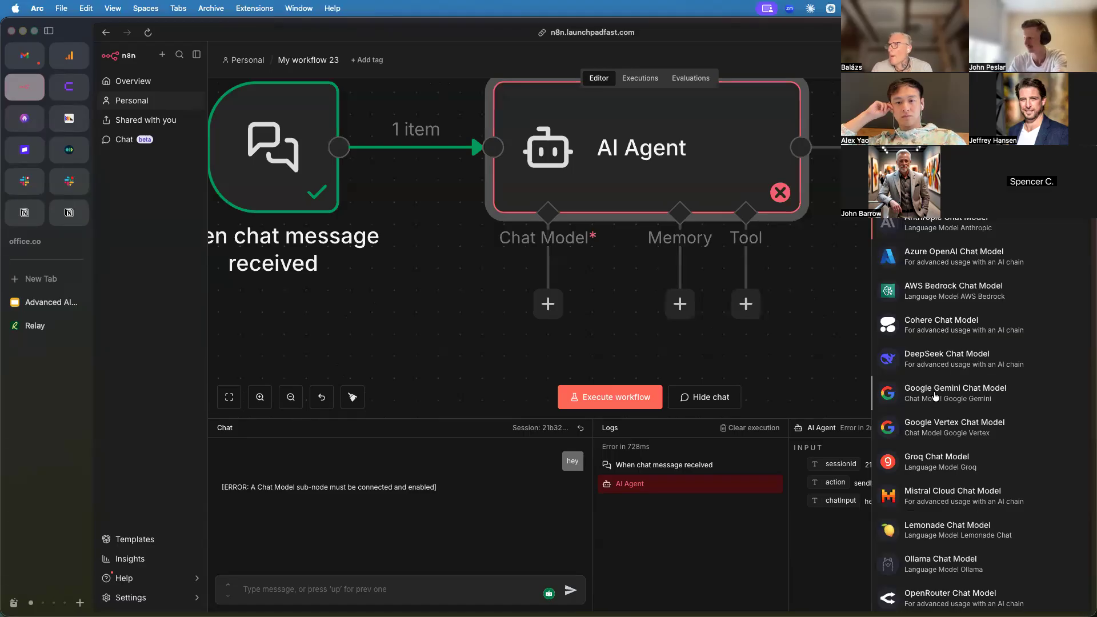
{"action": "scroll", "coordinate": [935, 397], "scroll_direction": "down", "scroll_amount": 5}
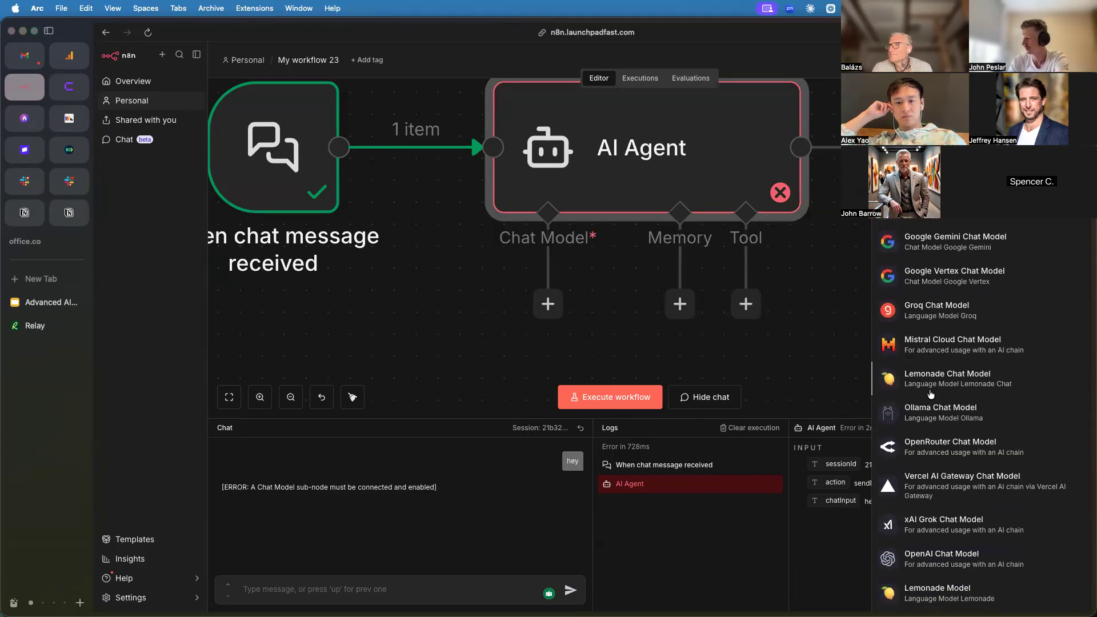
{"action": "scroll", "coordinate": [931, 394], "scroll_direction": "down", "scroll_amount": 2}
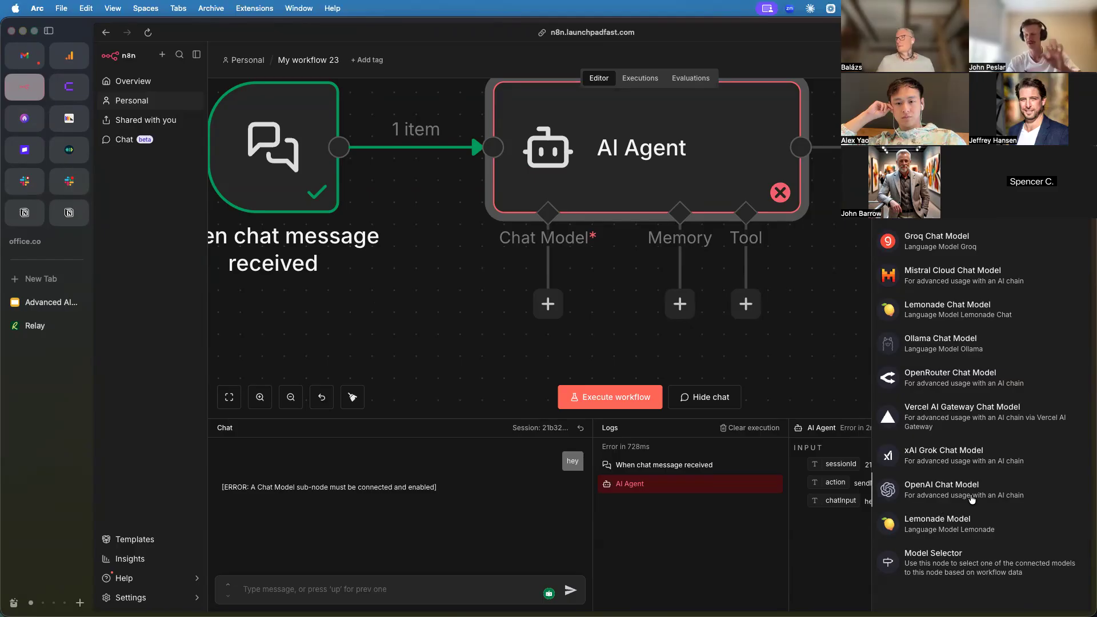
{"action": "scroll", "coordinate": [971, 498], "scroll_direction": "up", "scroll_amount": 6}
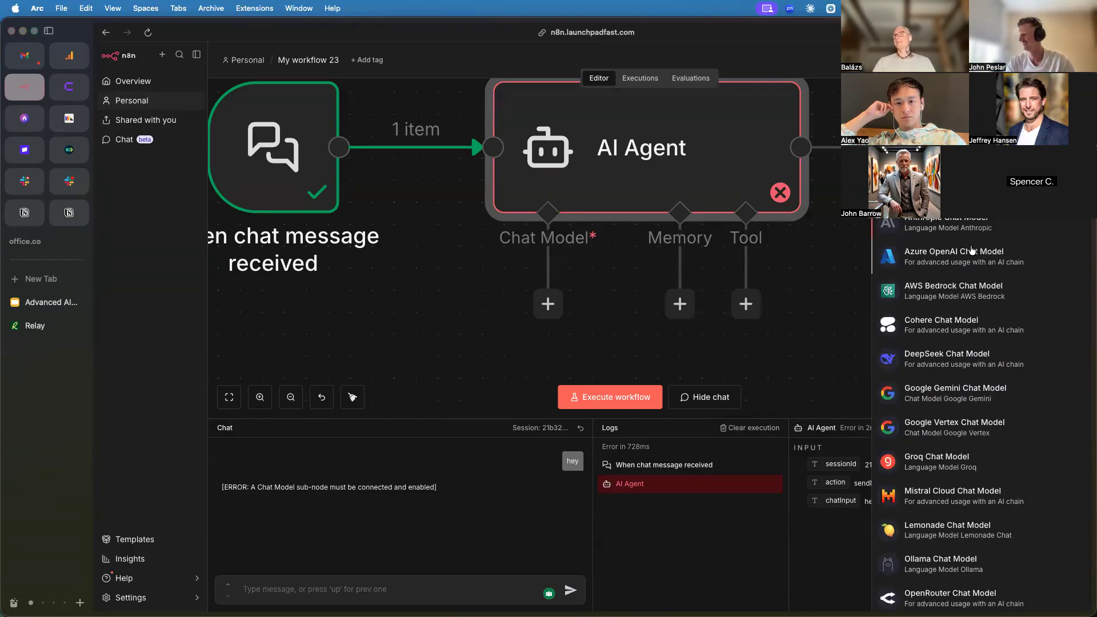
{"action": "left_click", "coordinate": [947, 227]}
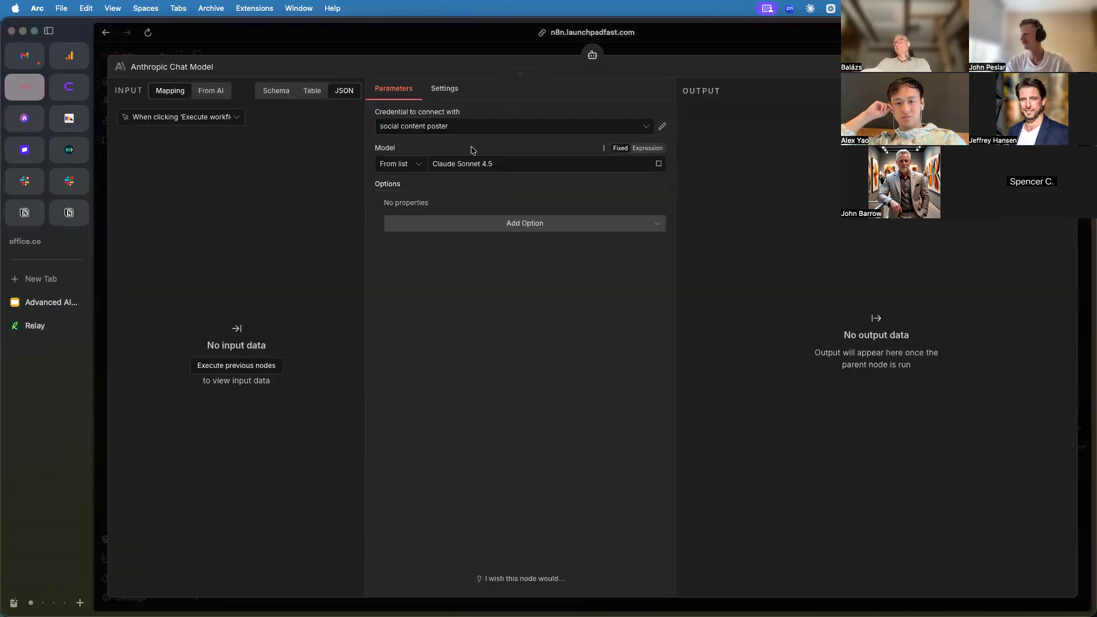
Look through the available Anthropic credentials, then return to the canvas and place the model node beneath the agent's Chat Model connector.
{"action": "left_click", "coordinate": [444, 125]}
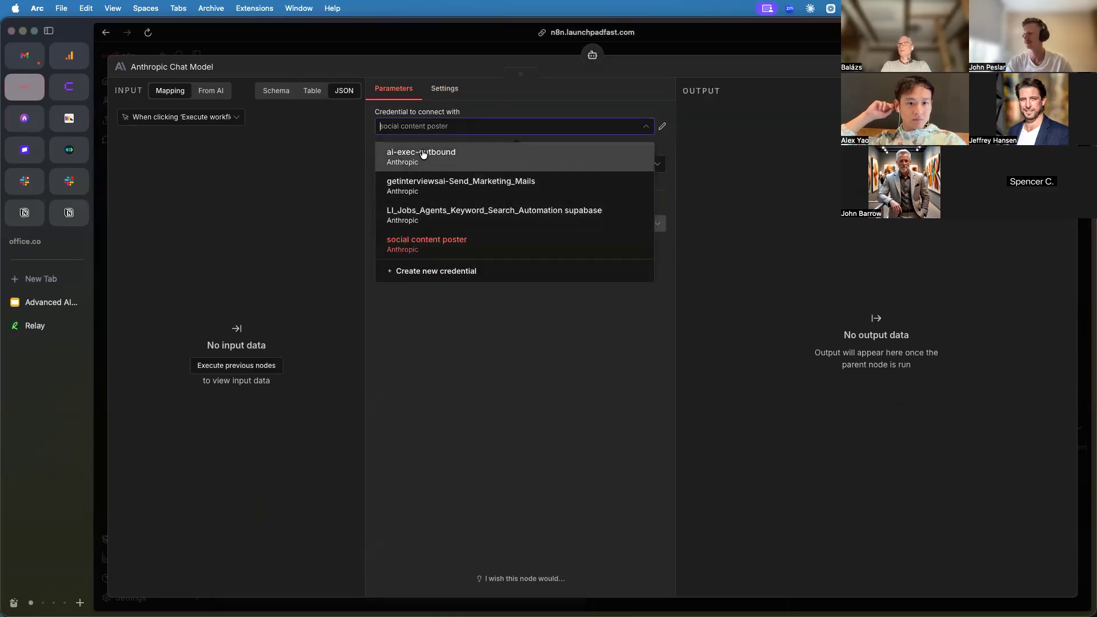
{"action": "left_click", "coordinate": [377, 47]}
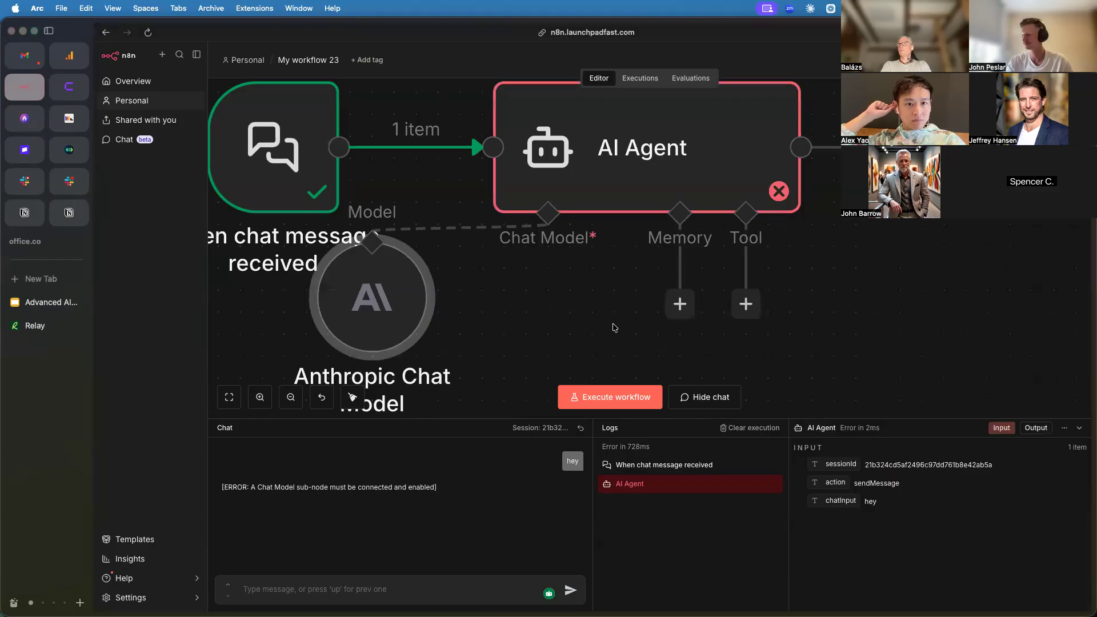
{"action": "scroll", "coordinate": [613, 321], "scroll_direction": "down", "scroll_amount": 5}
{"action": "scroll", "coordinate": [486, 270], "scroll_direction": "down", "scroll_amount": 3}
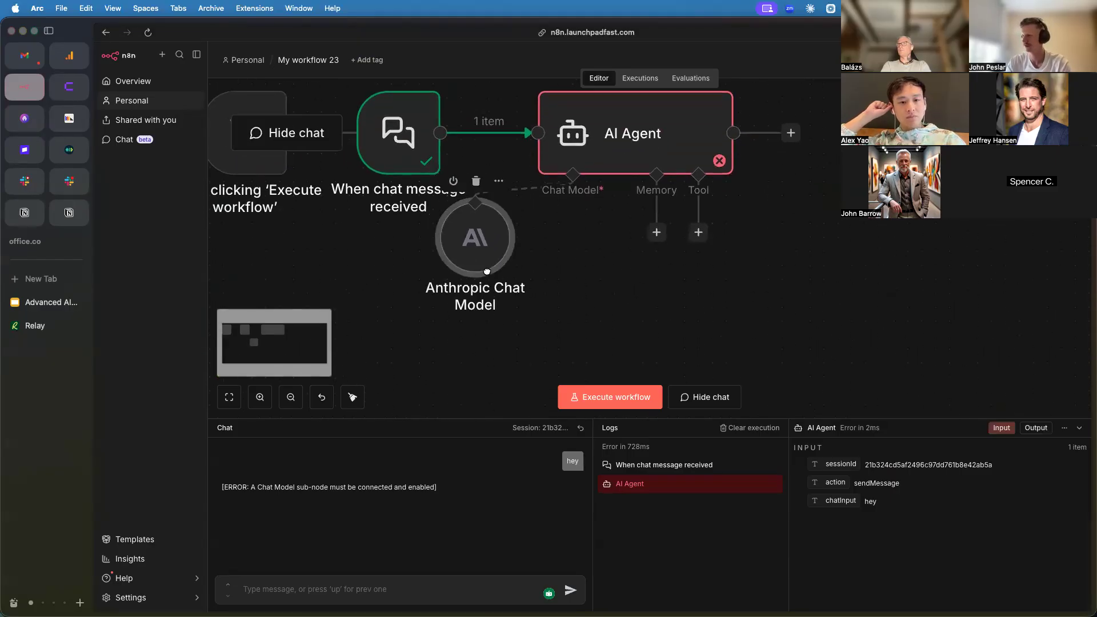
{"action": "left_click_drag", "start_coordinate": [486, 271], "coordinate": [556, 327]}
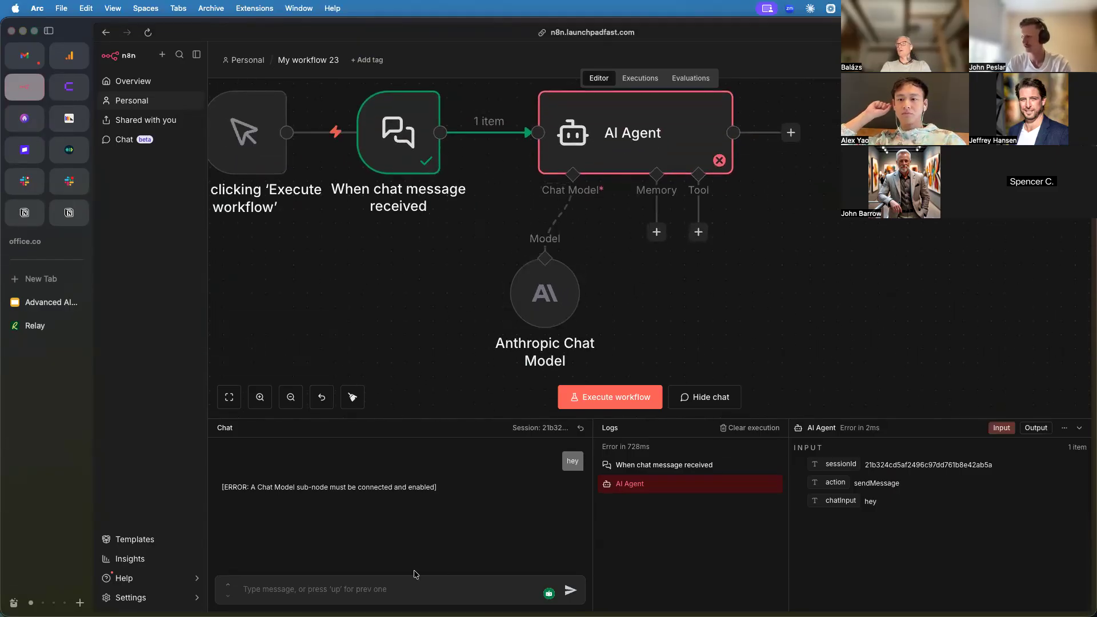
Send the chat message "hey" to test the agent with its Anthropic model.
{"action": "type", "text": "hey"}
{"action": "key", "text": "Return"}
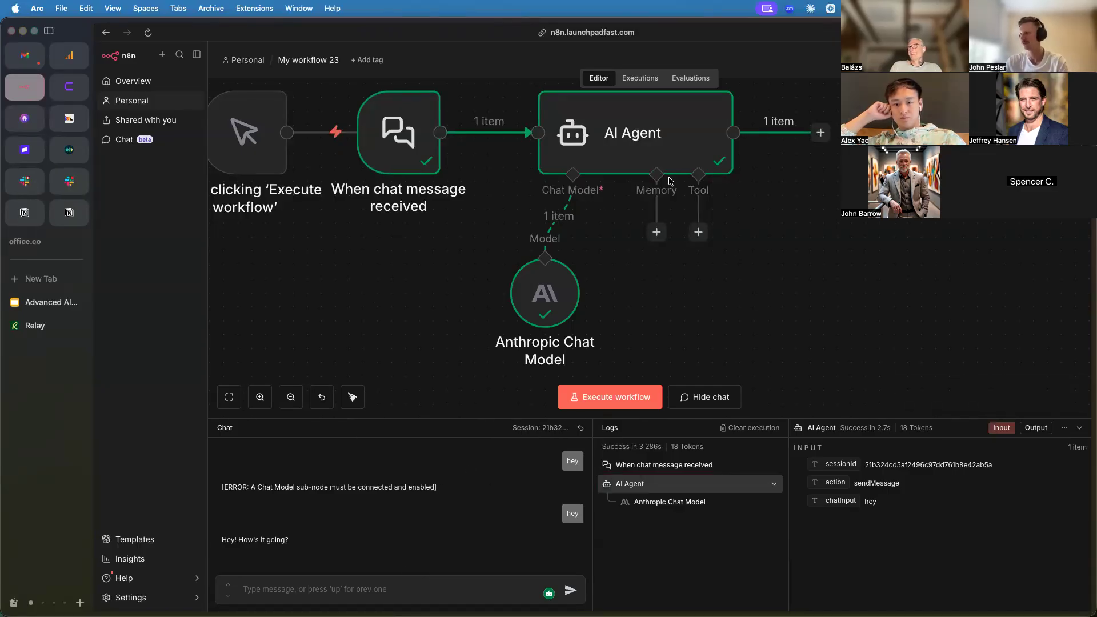
Attach Simple Memory to the AI Agent and place its node beside the Anthropic Chat Model.
{"action": "left_click", "coordinate": [656, 232]}
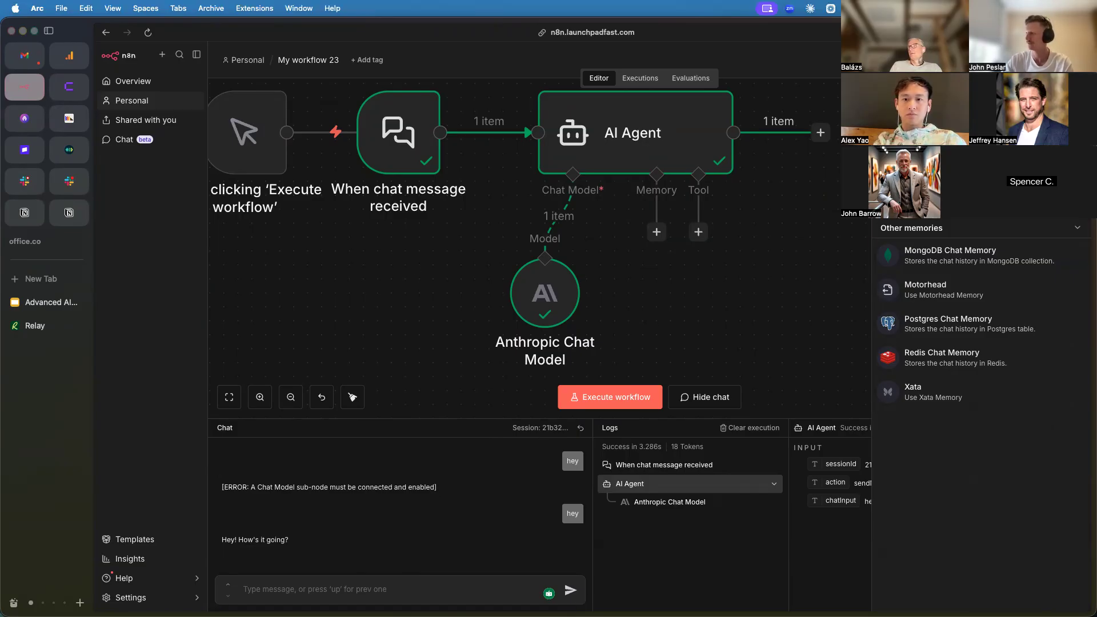
{"action": "left_click", "coordinate": [937, 197]}
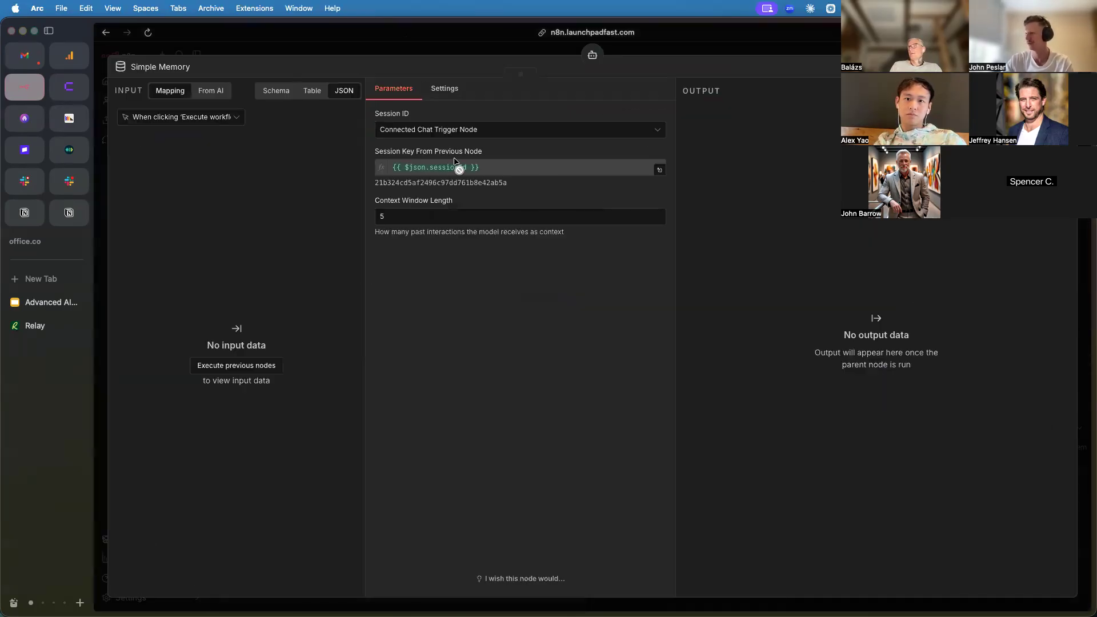
{"action": "left_click", "coordinate": [399, 44]}
{"action": "left_click_drag", "start_coordinate": [641, 362], "coordinate": [675, 316]}
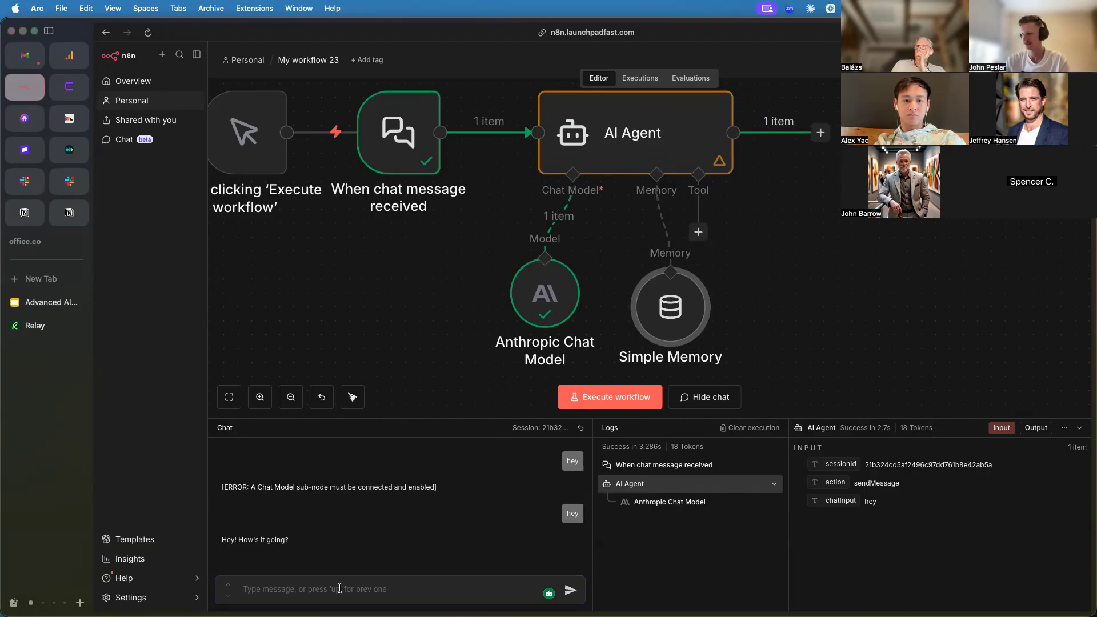
Send the chat message "what did we talk about last week" and read the agent's reply.
{"action": "type", "text": "what did we talk about last week"}
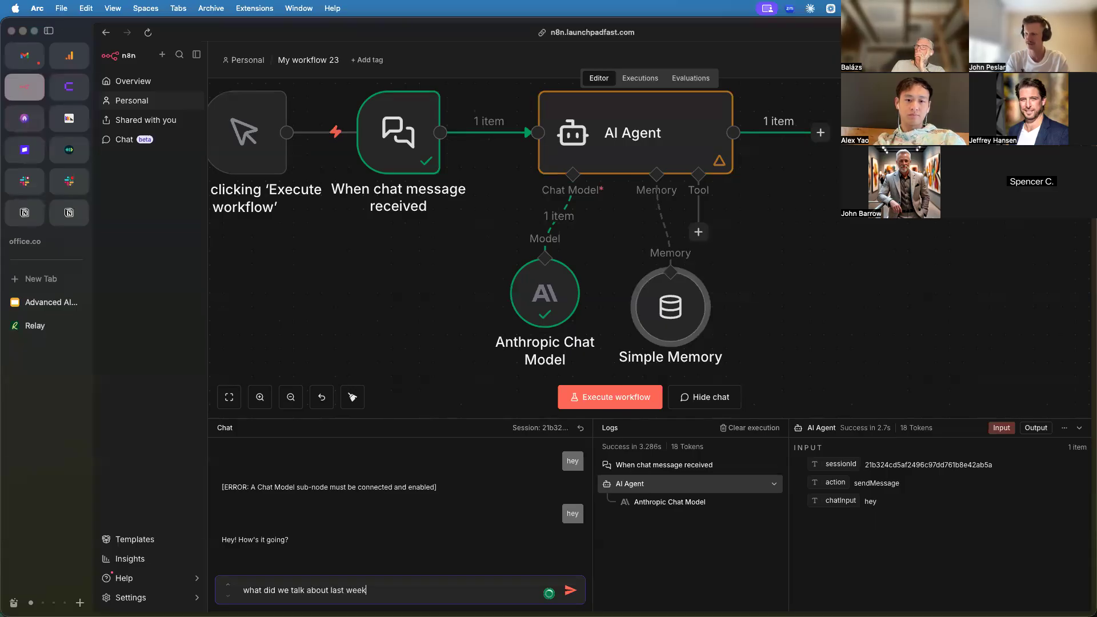
{"action": "key", "text": "Return"}
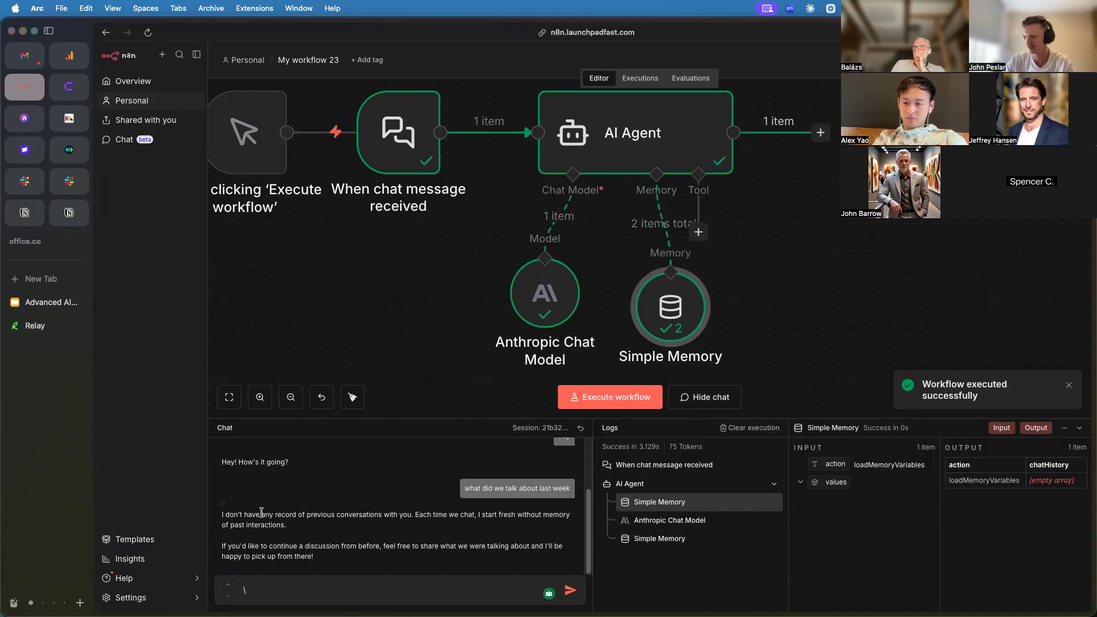
{"action": "left_click_drag", "start_coordinate": [317, 516], "coordinate": [431, 518]}
{"action": "left_click", "coordinate": [349, 525]}
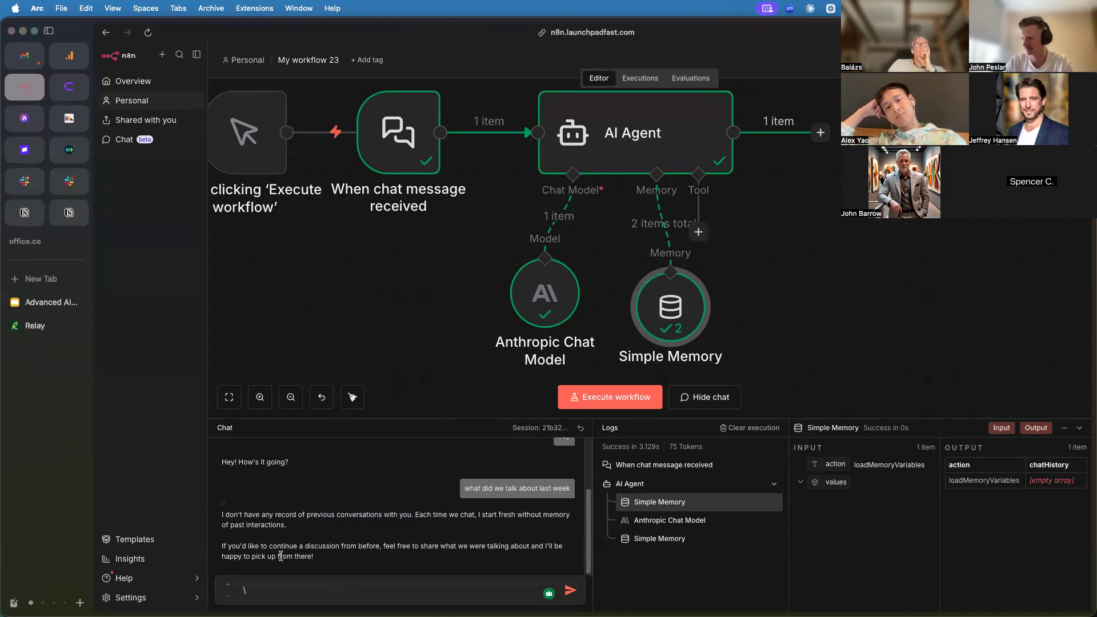
{"action": "key", "text": "BackSpace"}
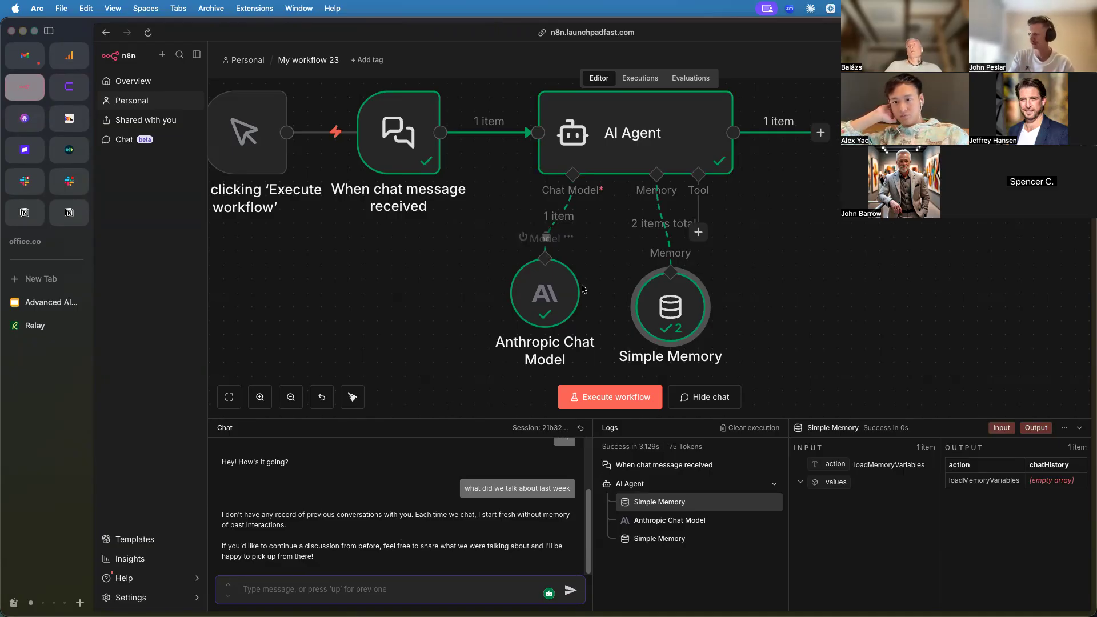
Align Simple Memory beneath the agent's Memory connector and attach a LinkedIn tool for creating posts to the AI Agent.
{"action": "left_click_drag", "start_coordinate": [637, 307], "coordinate": [623, 307]}
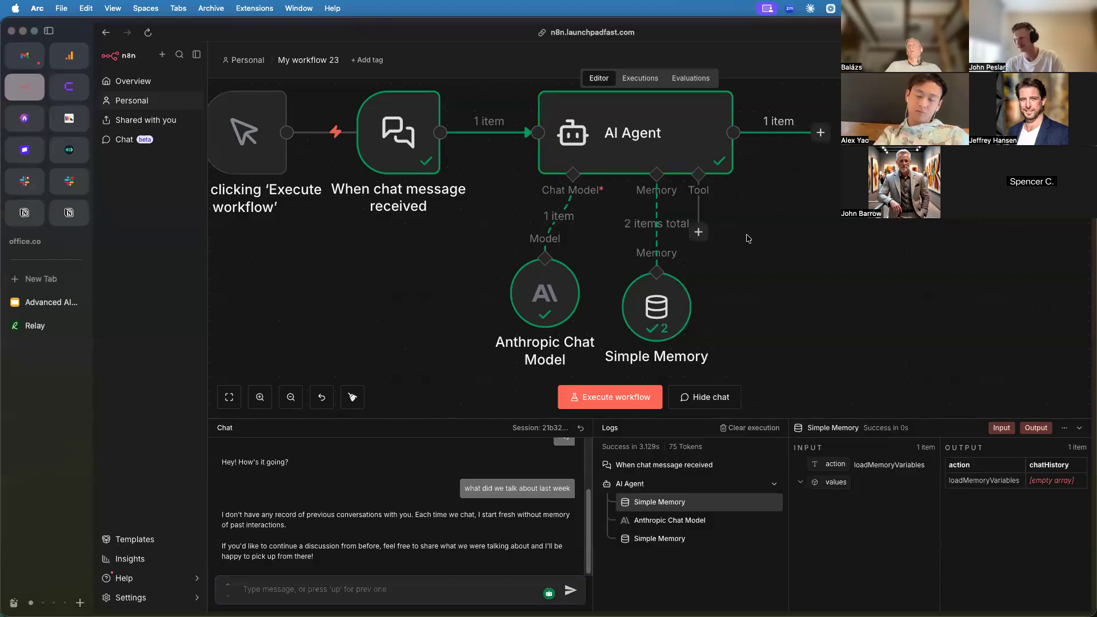
{"action": "scroll", "coordinate": [764, 246], "scroll_direction": "up", "scroll_amount": 1}
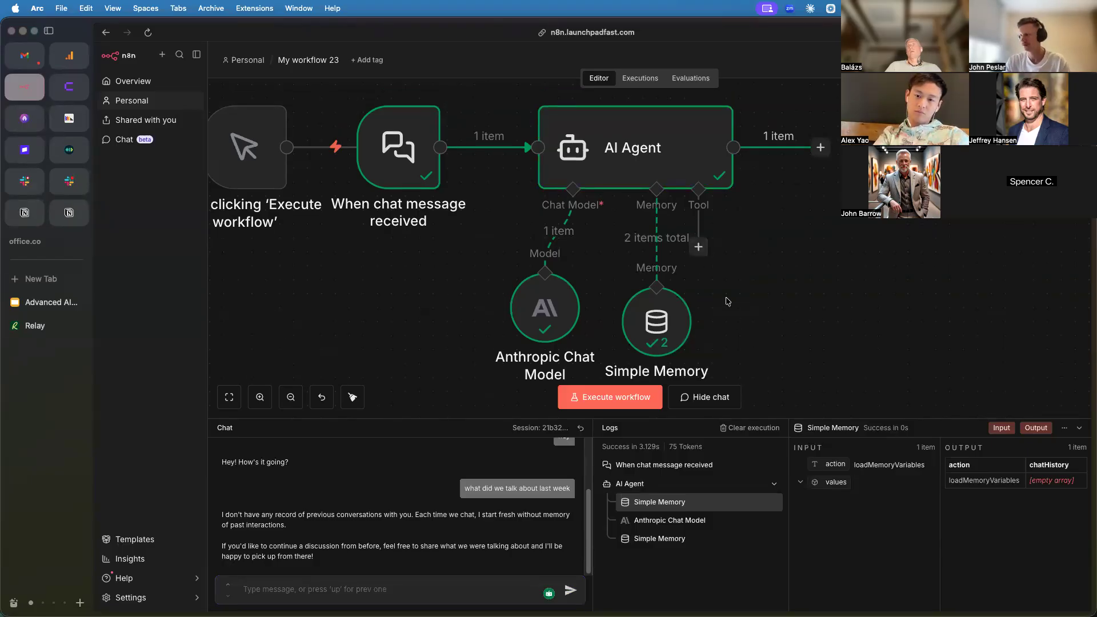
{"action": "left_click", "coordinate": [699, 247]}
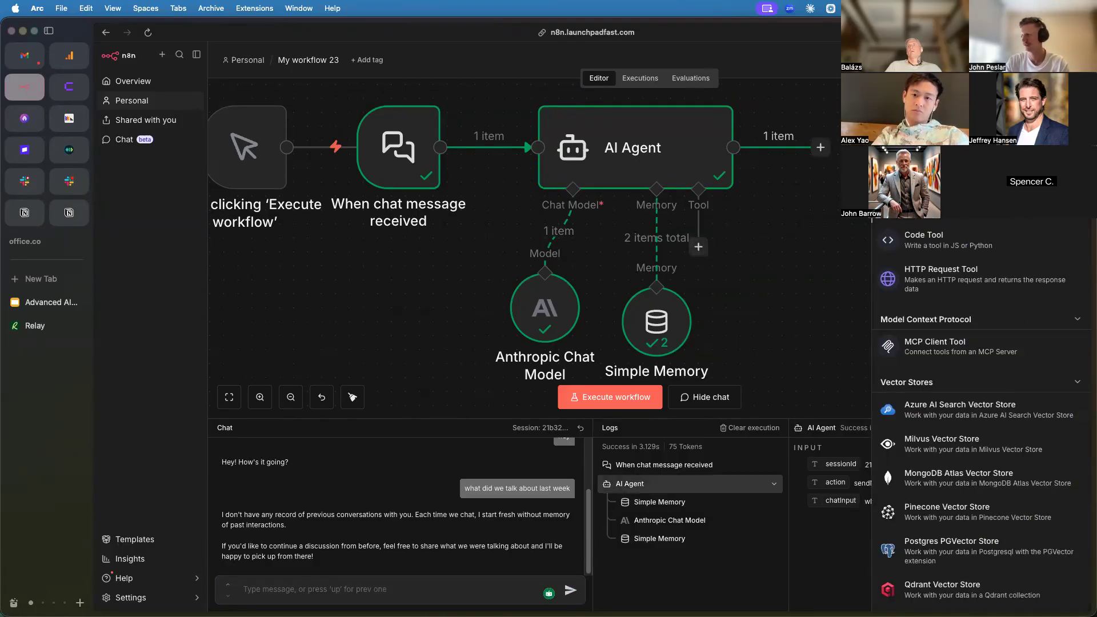
{"action": "scroll", "coordinate": [947, 502], "scroll_direction": "down", "scroll_amount": 10}
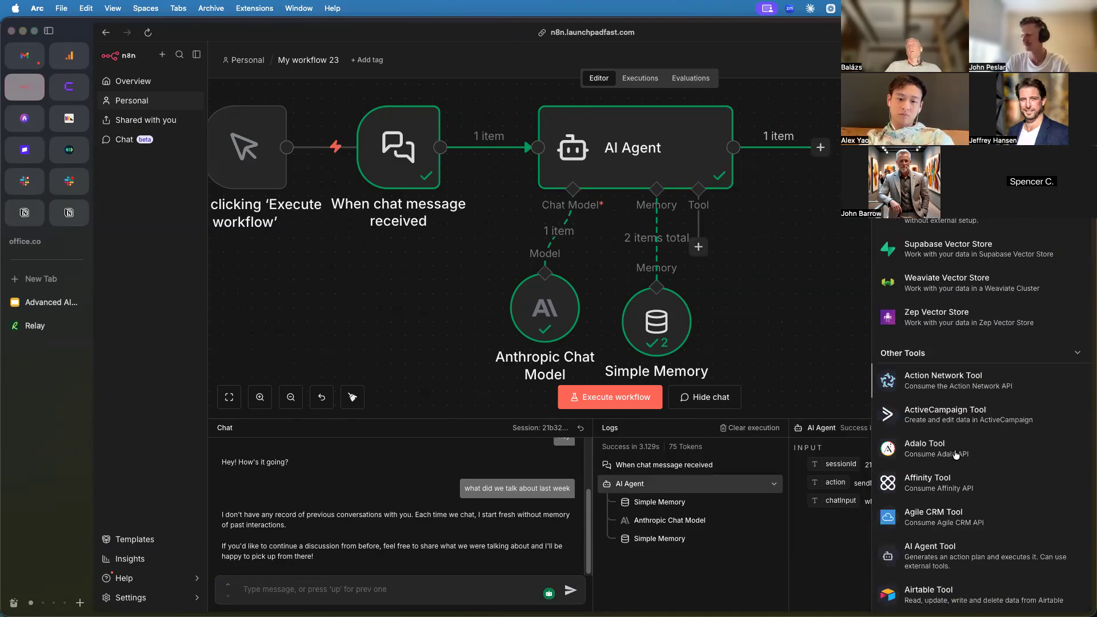
{"action": "scroll", "coordinate": [973, 472], "scroll_direction": "down", "scroll_amount": 15}
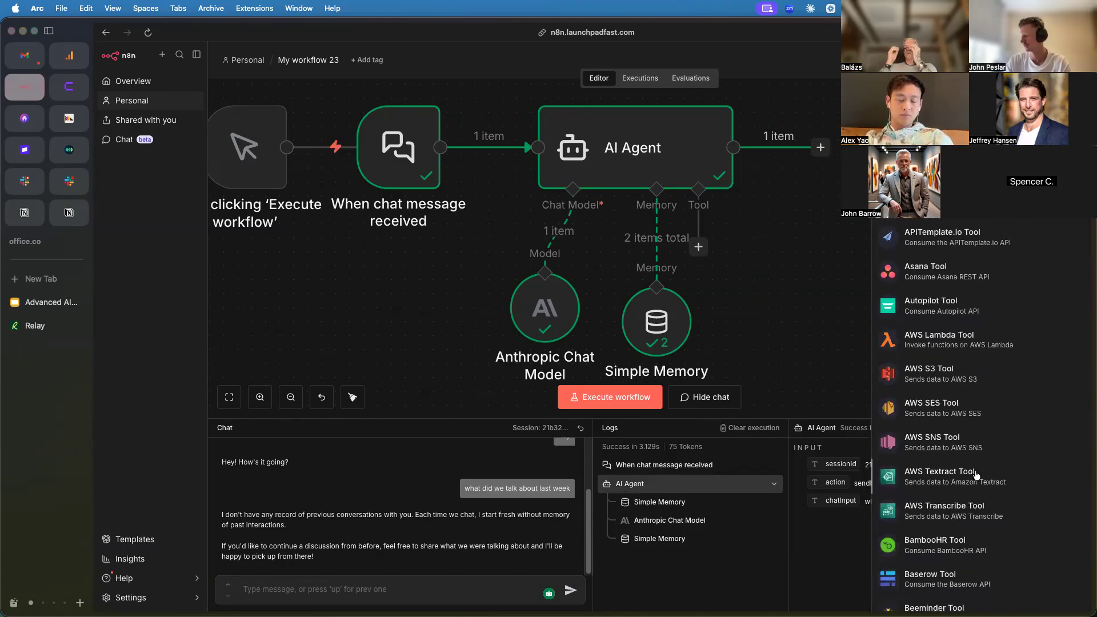
{"action": "scroll", "coordinate": [958, 431], "scroll_direction": "down", "scroll_amount": 15}
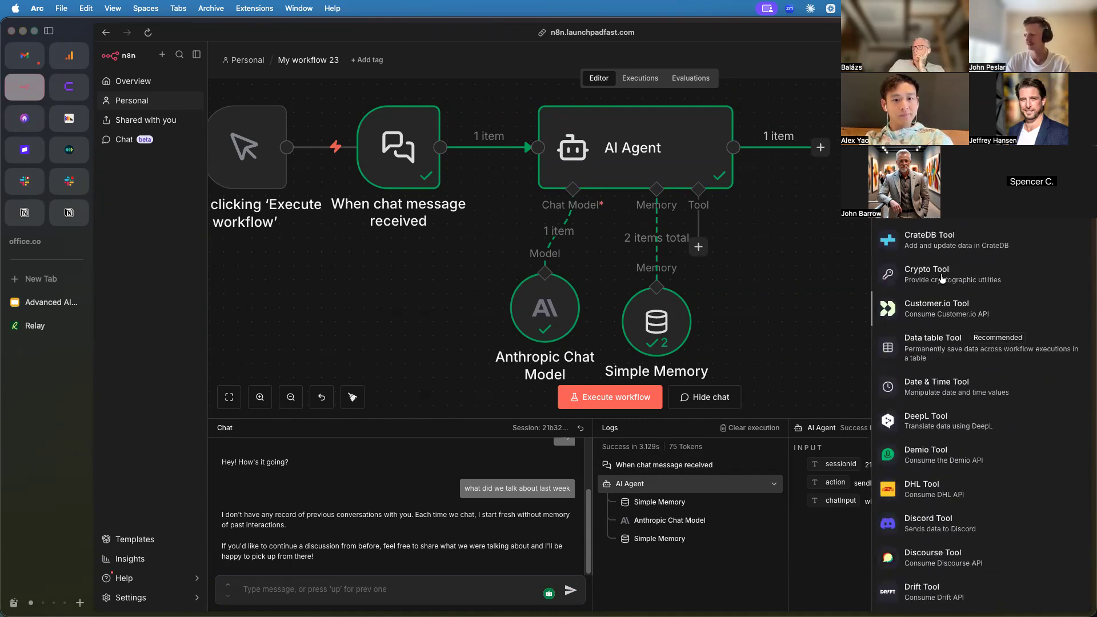
{"action": "scroll", "coordinate": [957, 492], "scroll_direction": "down", "scroll_amount": 15}
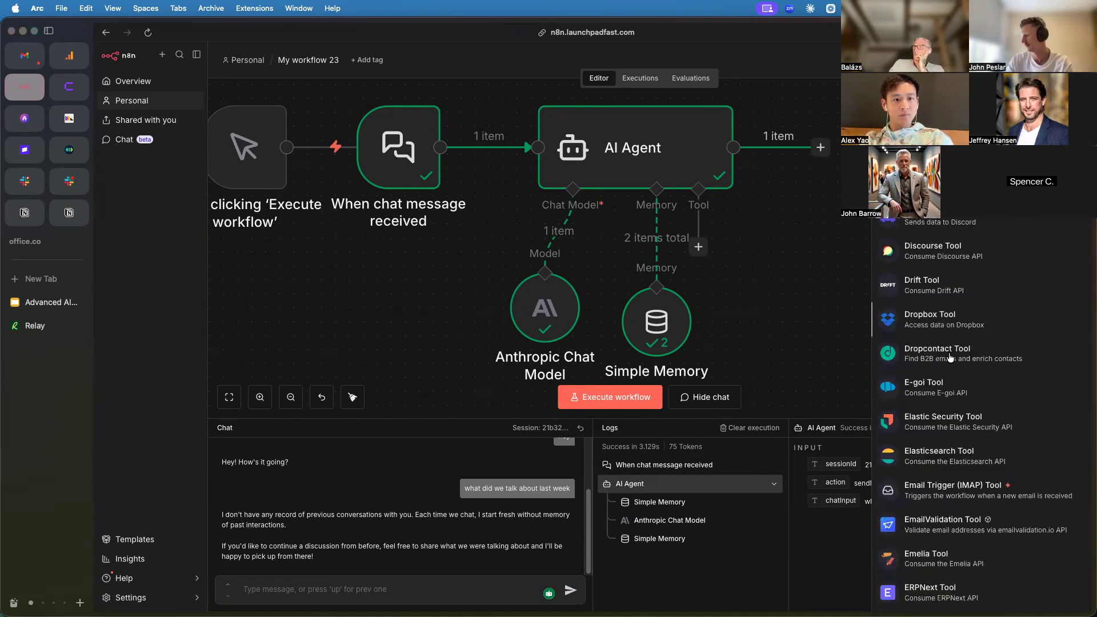
{"action": "scroll", "coordinate": [951, 527], "scroll_direction": "down", "scroll_amount": 3}
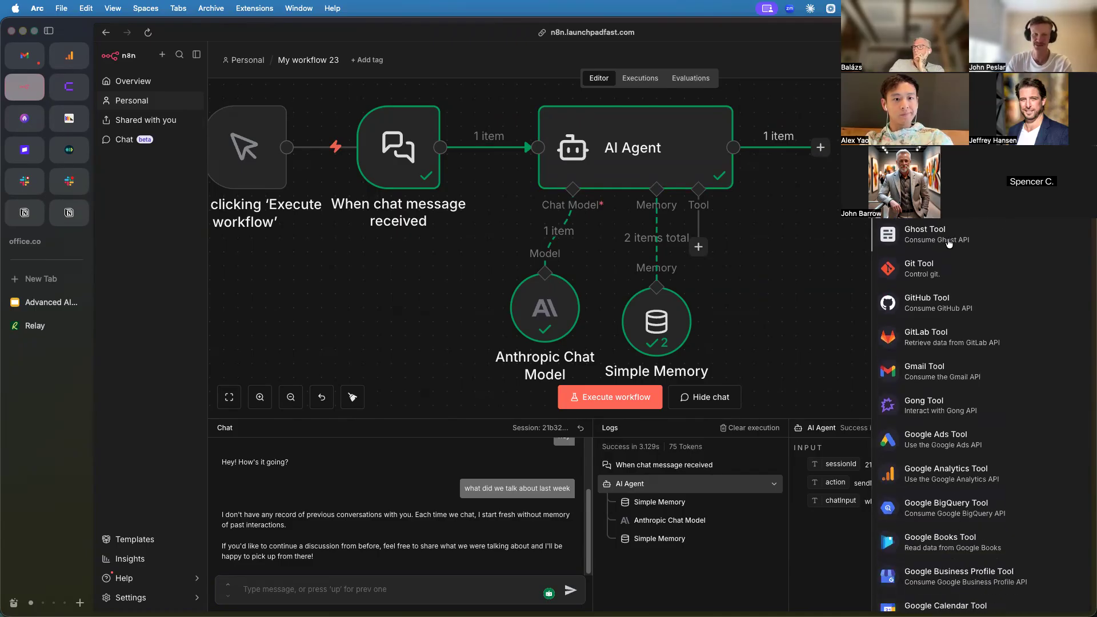
{"action": "scroll", "coordinate": [997, 508], "scroll_direction": "down", "scroll_amount": 20}
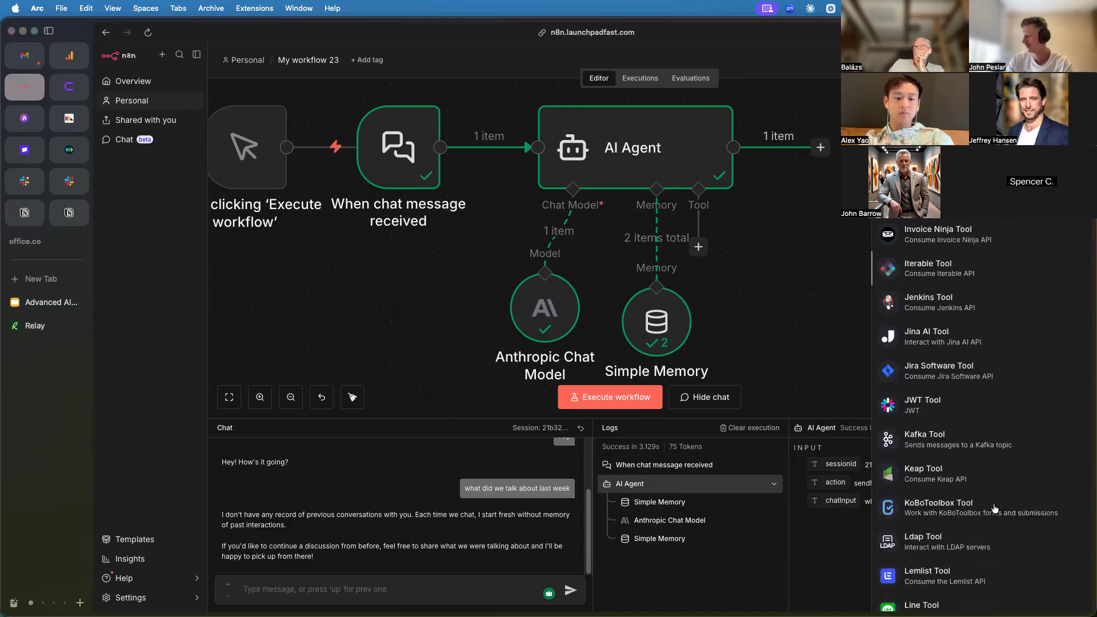
{"action": "scroll", "coordinate": [994, 508], "scroll_direction": "down", "scroll_amount": 10}
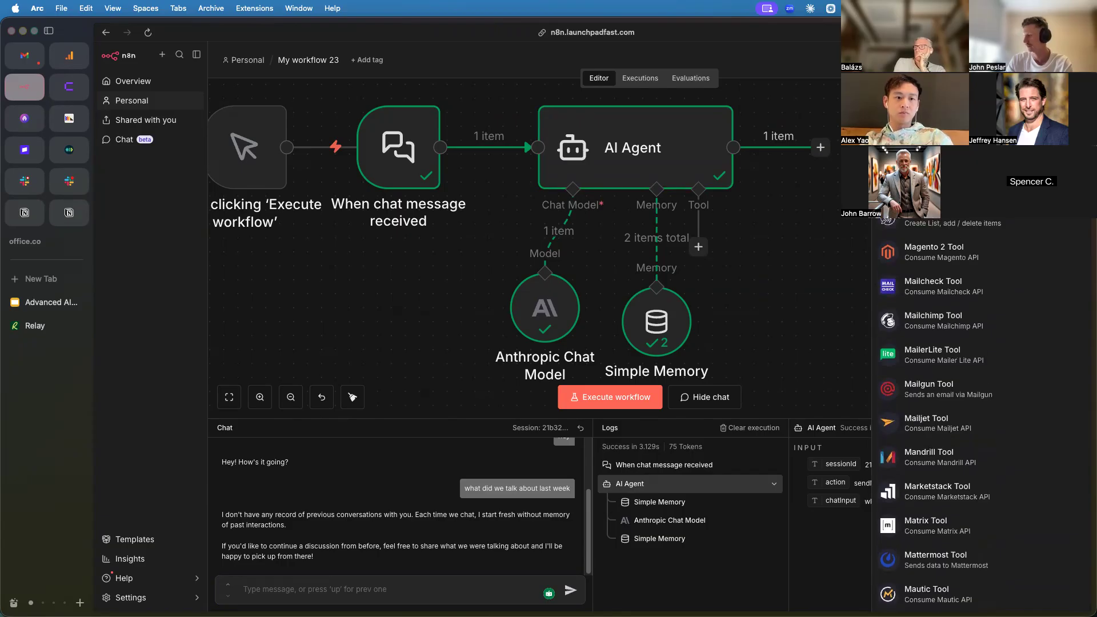
{"action": "left_click", "coordinate": [938, 241]}
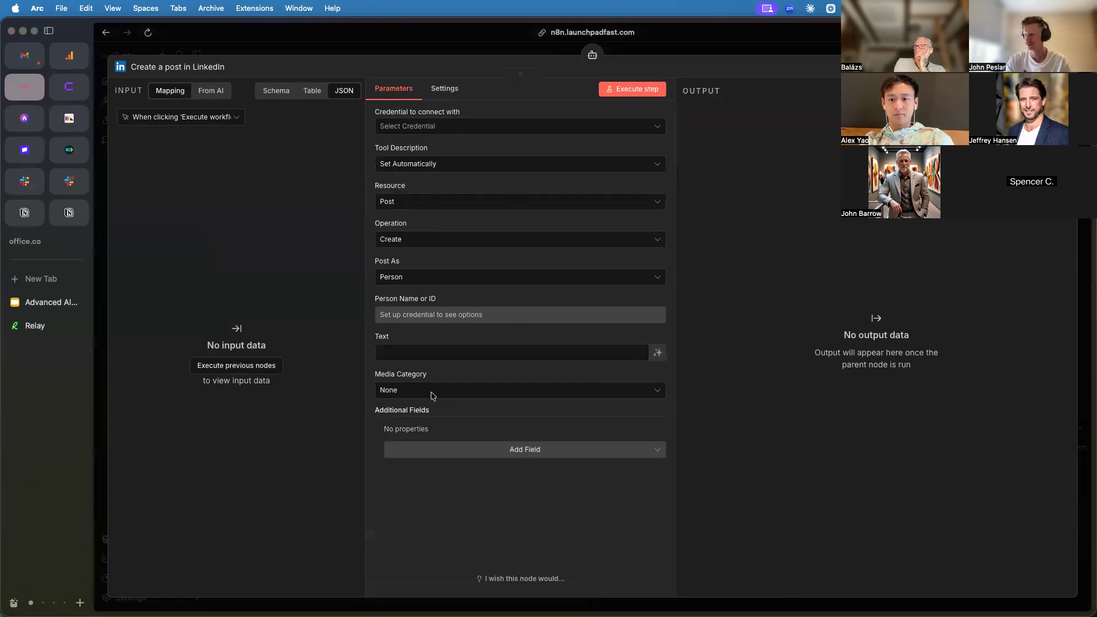
Examine the LinkedIn tool's resource and credential options, then return to the canvas.
{"action": "left_click", "coordinate": [403, 205]}
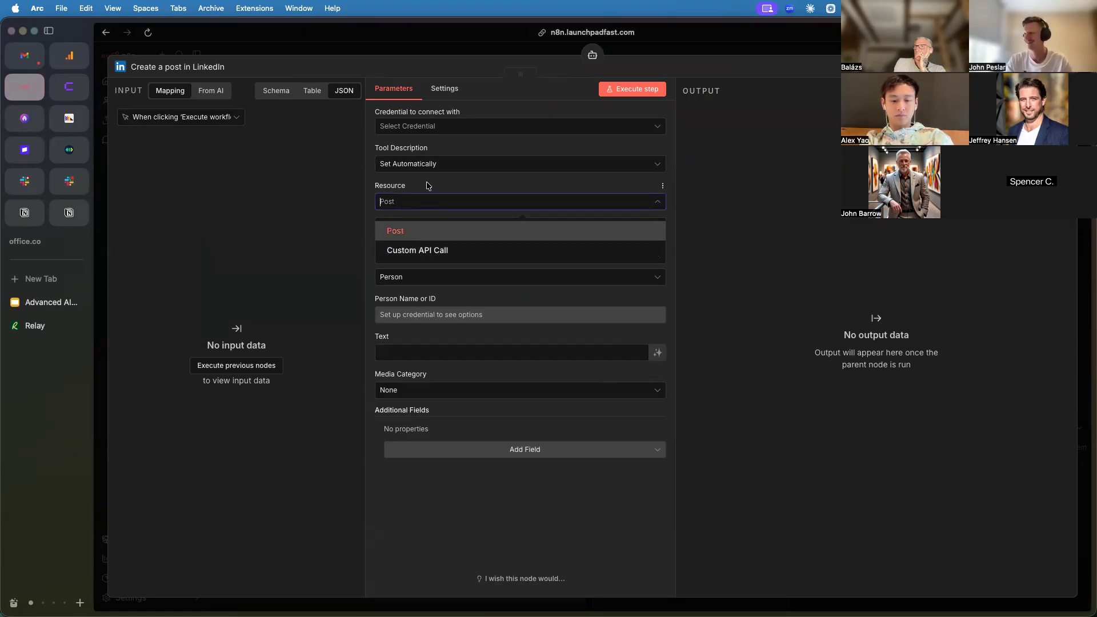
{"action": "left_click", "coordinate": [432, 201]}
{"action": "left_click", "coordinate": [414, 127]}
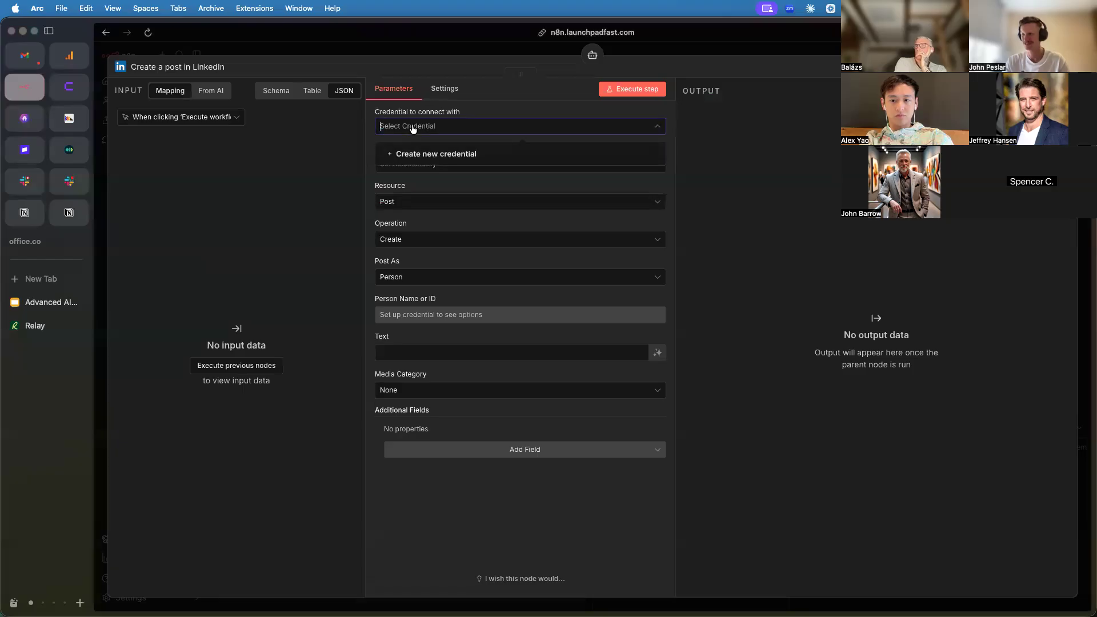
{"action": "left_click", "coordinate": [426, 48]}
{"action": "left_click", "coordinate": [426, 48]}
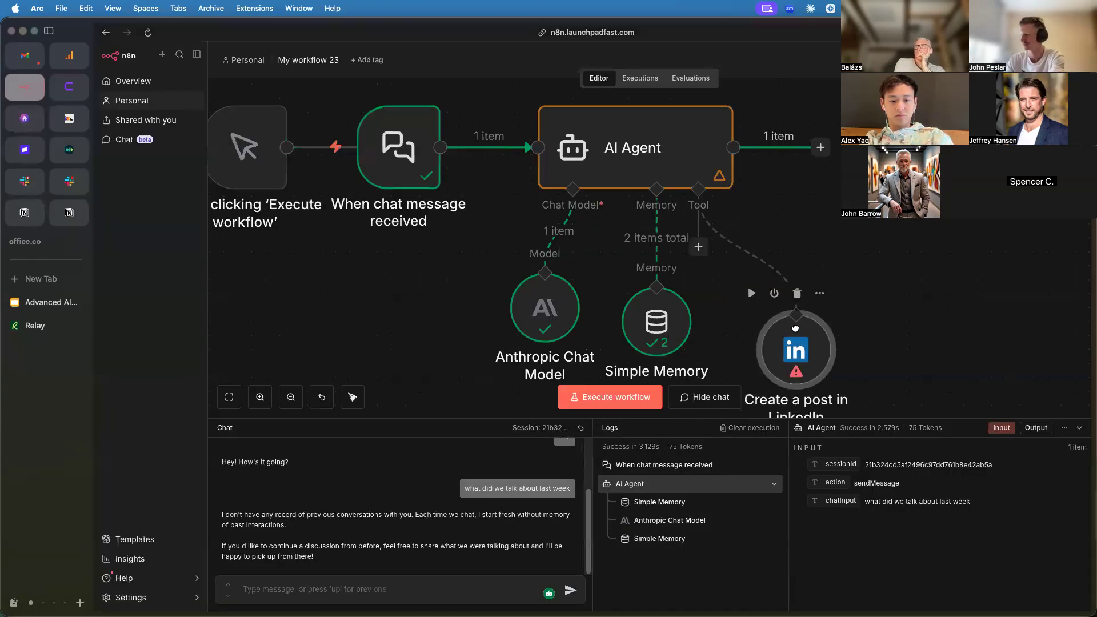
Attach an Asana tool for creating tasks to the AI Agent and move its node clear of the LinkedIn tool.
{"action": "left_click", "coordinate": [698, 246]}
{"action": "scroll", "coordinate": [977, 351], "scroll_direction": "down", "scroll_amount": 10}
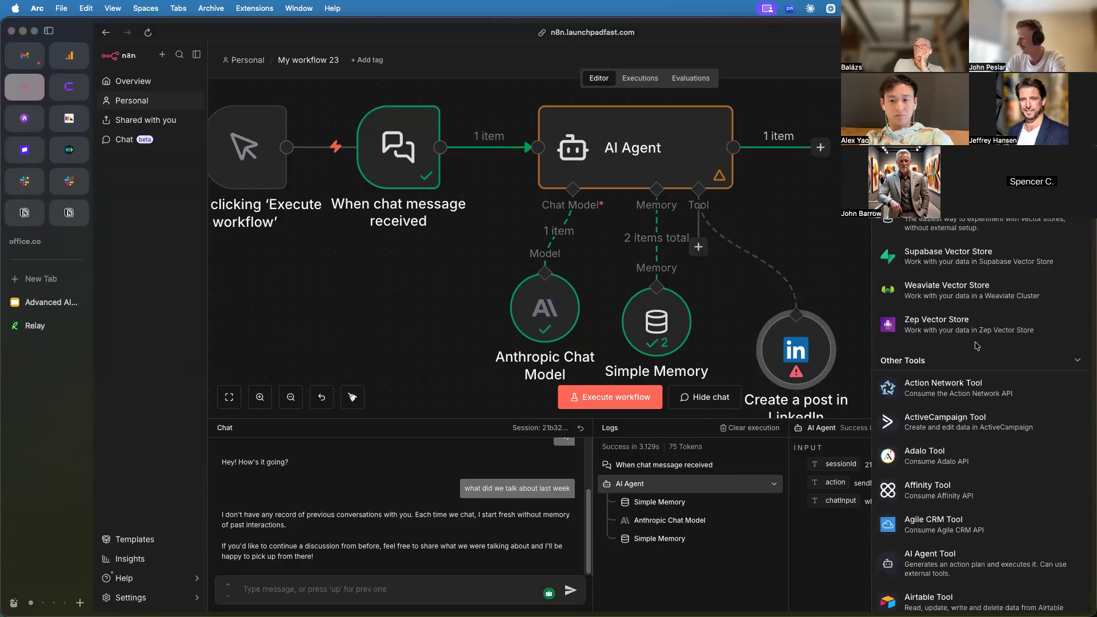
{"action": "scroll", "coordinate": [977, 351], "scroll_direction": "down", "scroll_amount": 2}
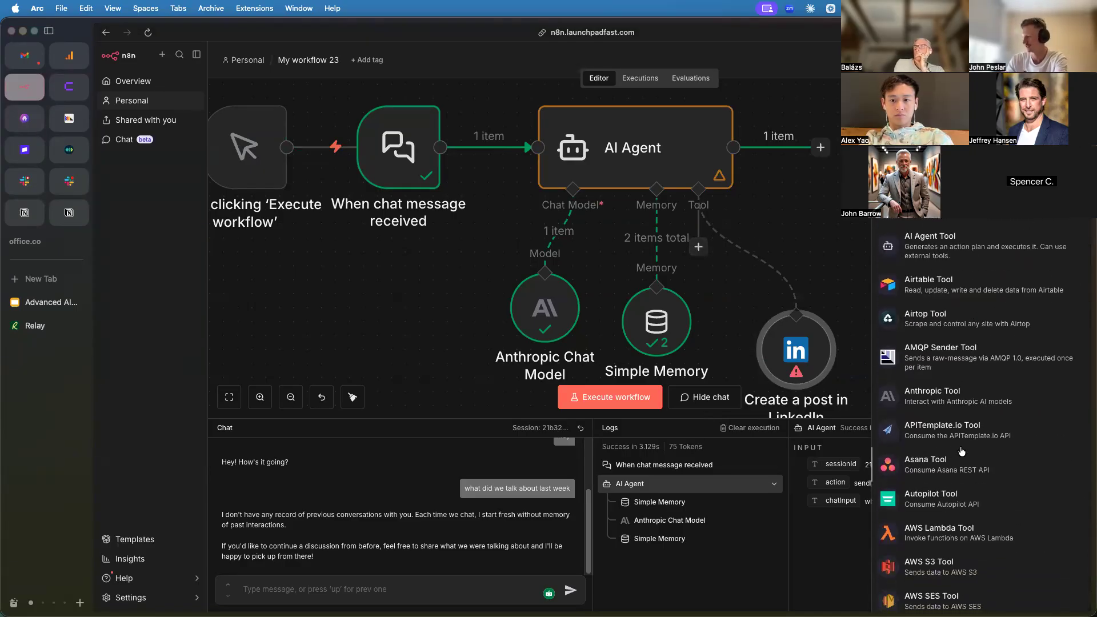
{"action": "left_click", "coordinate": [953, 462]}
{"action": "key", "text": "Escape"}
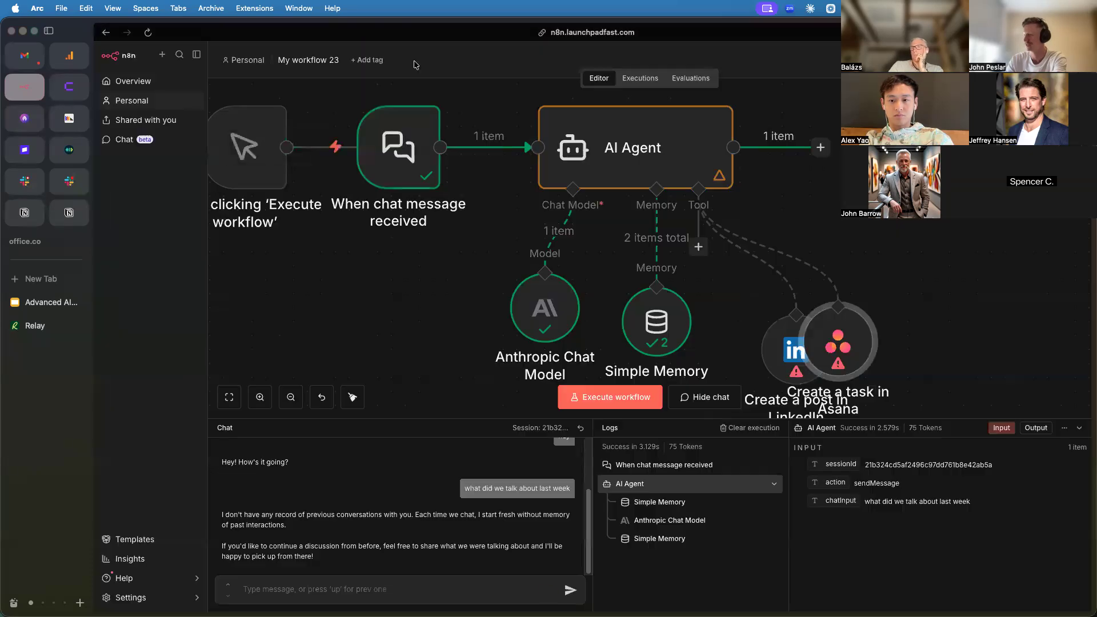
{"action": "left_click_drag", "start_coordinate": [835, 345], "coordinate": [866, 345]}
Attach an Airtable tool for getting a record to the AI Agent and move the Asana node farther aside.
{"action": "left_click", "coordinate": [698, 247]}
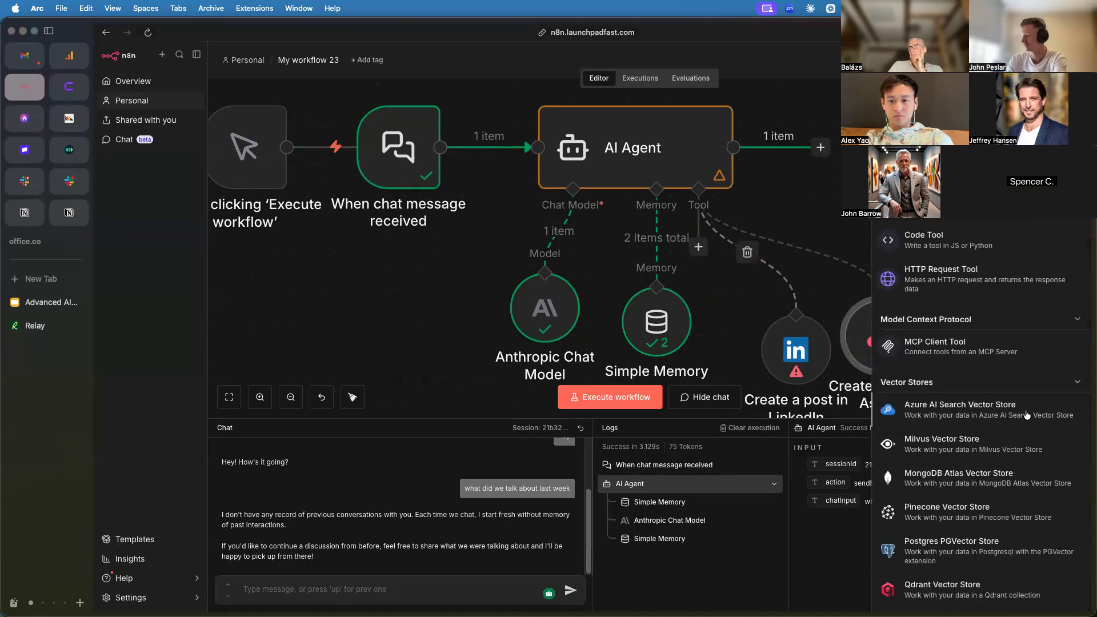
{"action": "scroll", "coordinate": [977, 417], "scroll_direction": "down", "scroll_amount": 5}
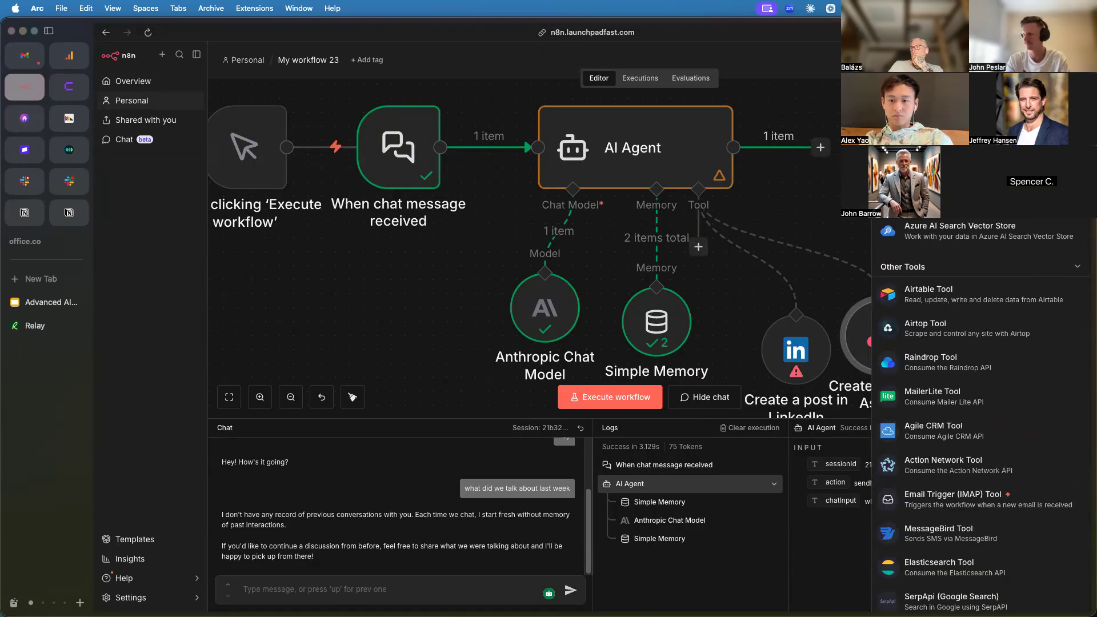
{"action": "left_click", "coordinate": [945, 301]}
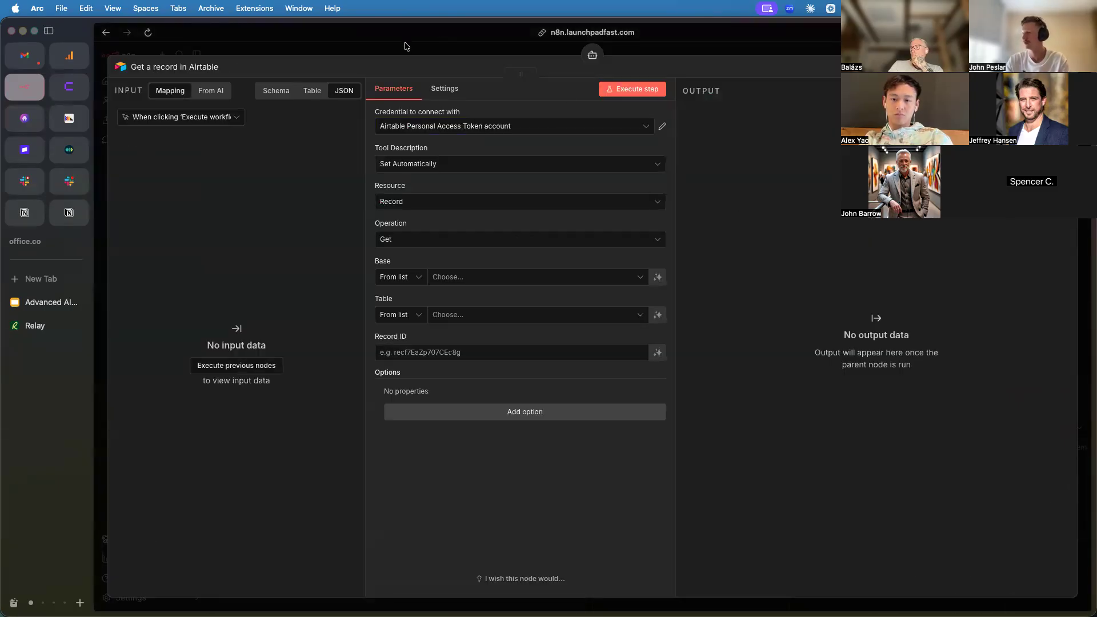
{"action": "left_click", "coordinate": [872, 260]}
{"action": "left_click_drag", "start_coordinate": [882, 341], "coordinate": [933, 341]}
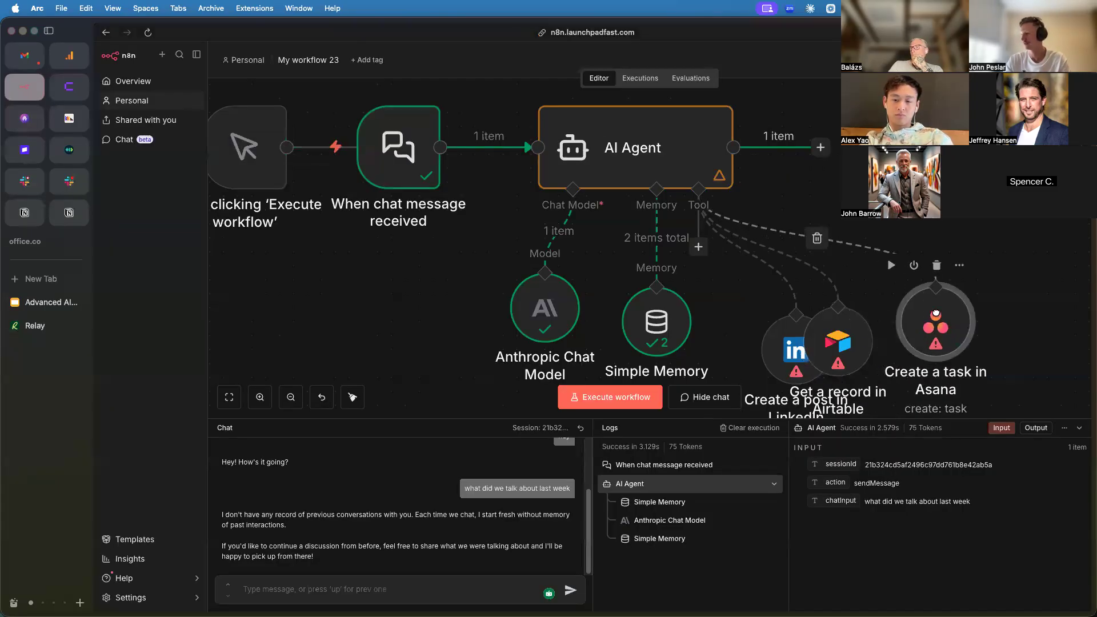
Find the Wikipedia tool among the available tools and attach it to the AI Agent.
{"action": "left_click", "coordinate": [698, 247]}
{"action": "scroll", "coordinate": [1042, 313], "scroll_direction": "down", "scroll_amount": 20}
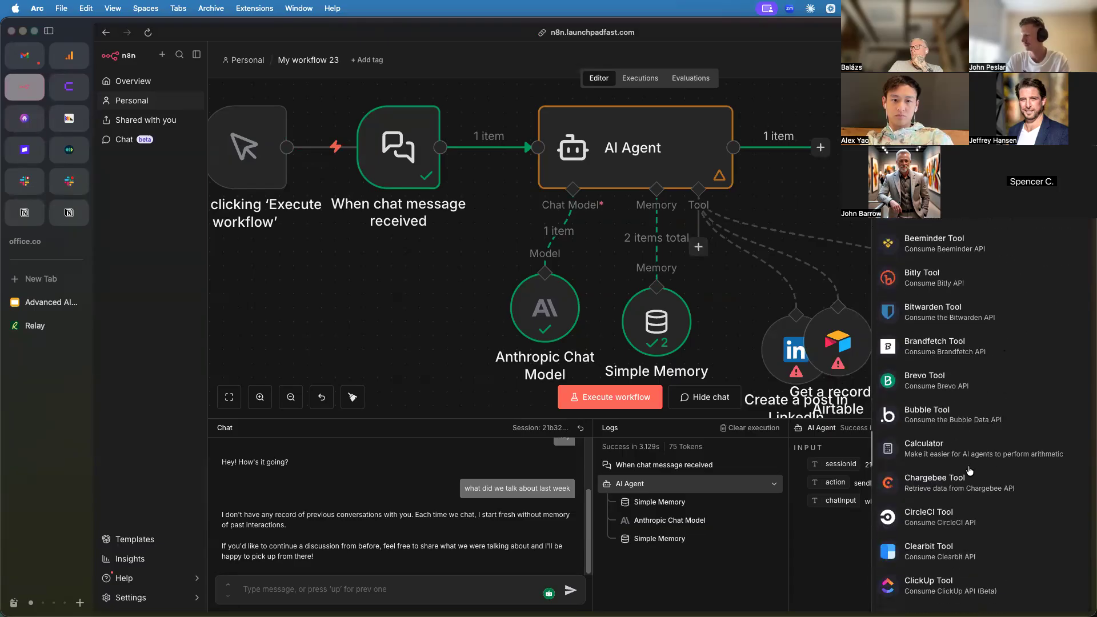
{"action": "scroll", "coordinate": [928, 398], "scroll_direction": "down", "scroll_amount": 15}
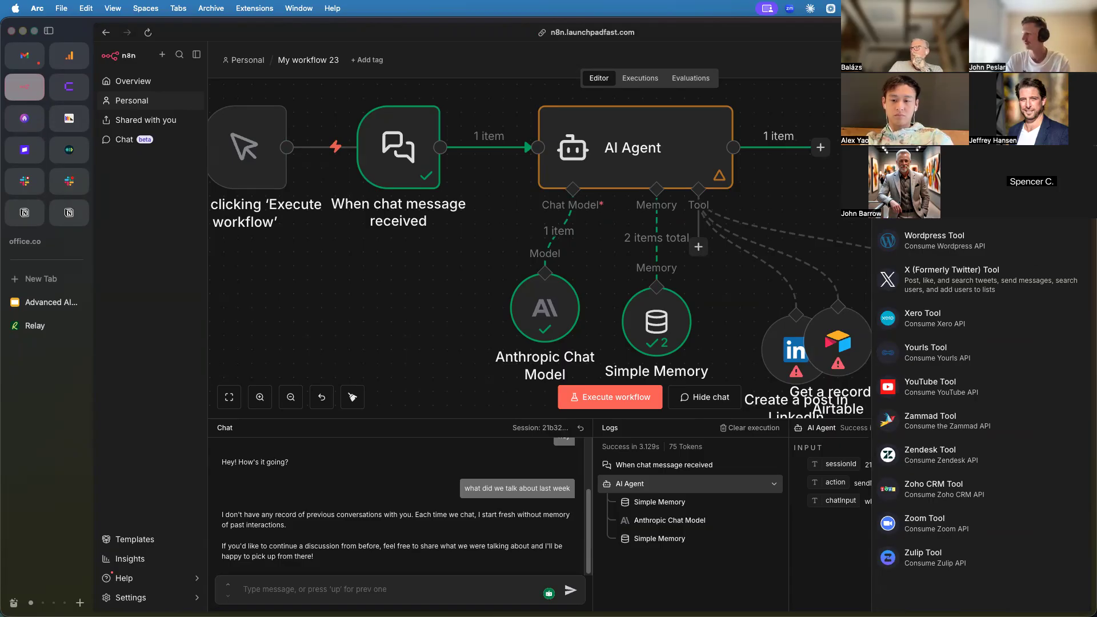
{"action": "scroll", "coordinate": [980, 400], "scroll_direction": "down", "scroll_amount": 5}
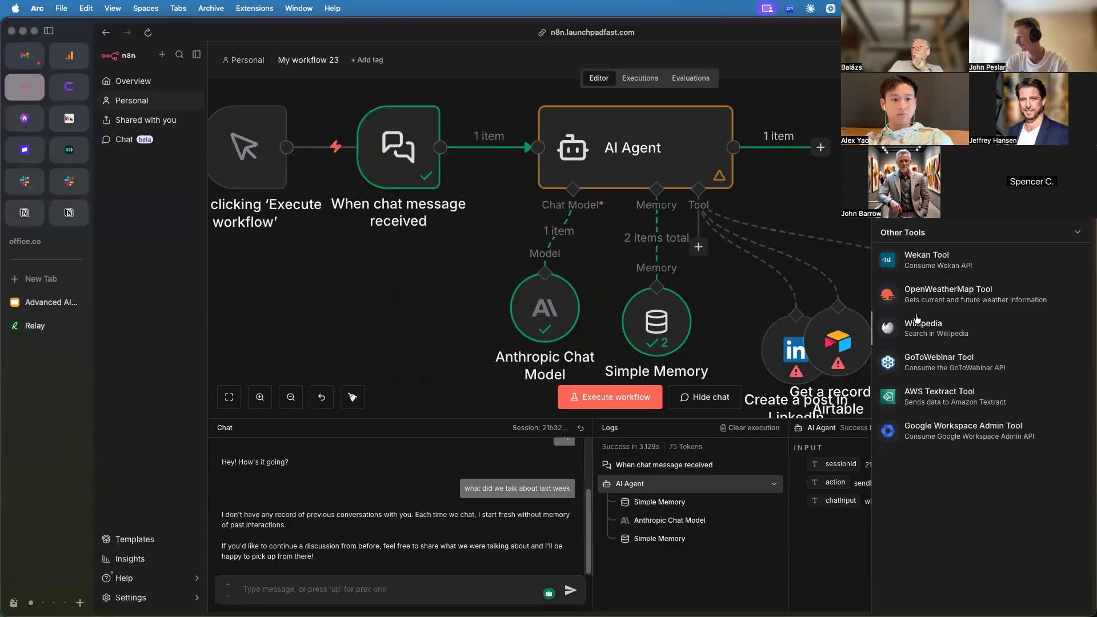
{"action": "left_click", "coordinate": [929, 333]}
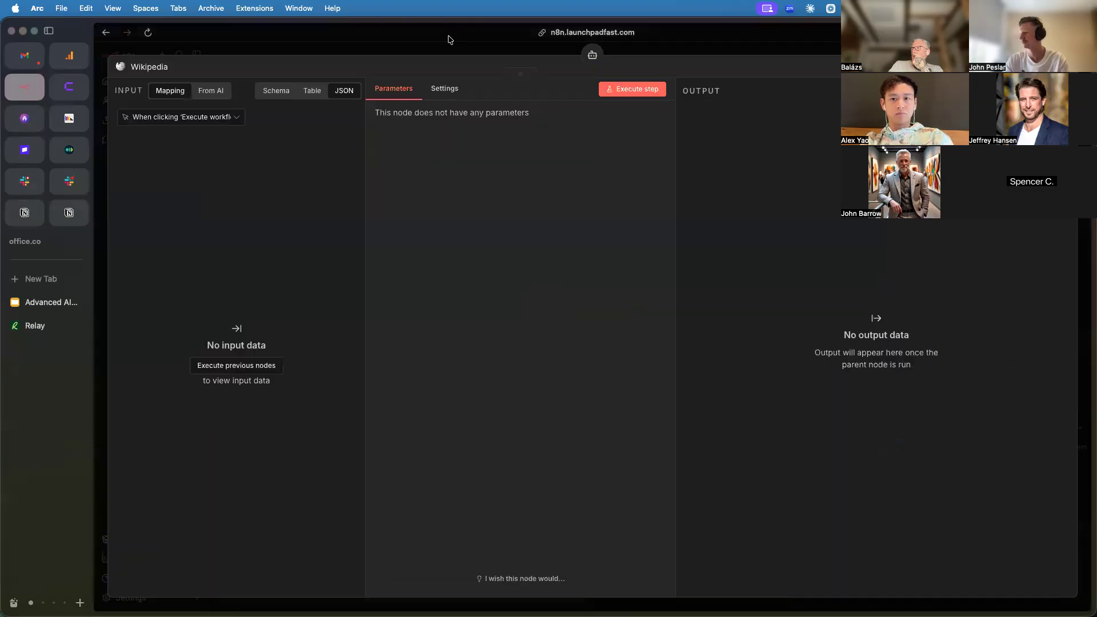
{"action": "left_click", "coordinate": [434, 53]}
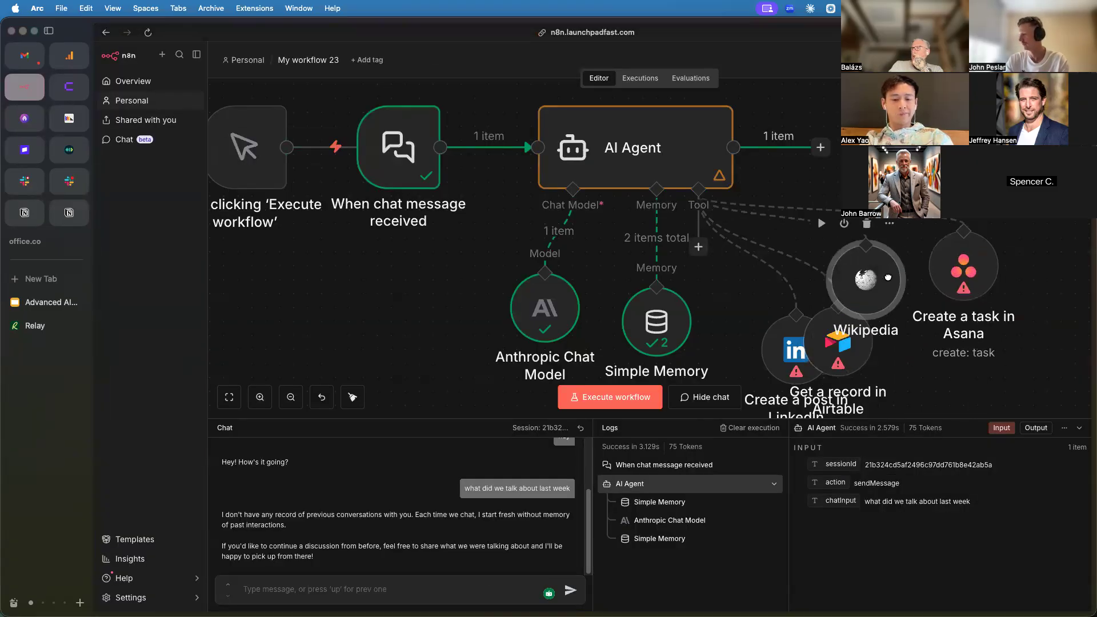
Delete the Airtable and LinkedIn tools from the AI Agent, keeping Wikipedia beside Simple Memory.
{"action": "mouse_move", "coordinate": [801, 288]}
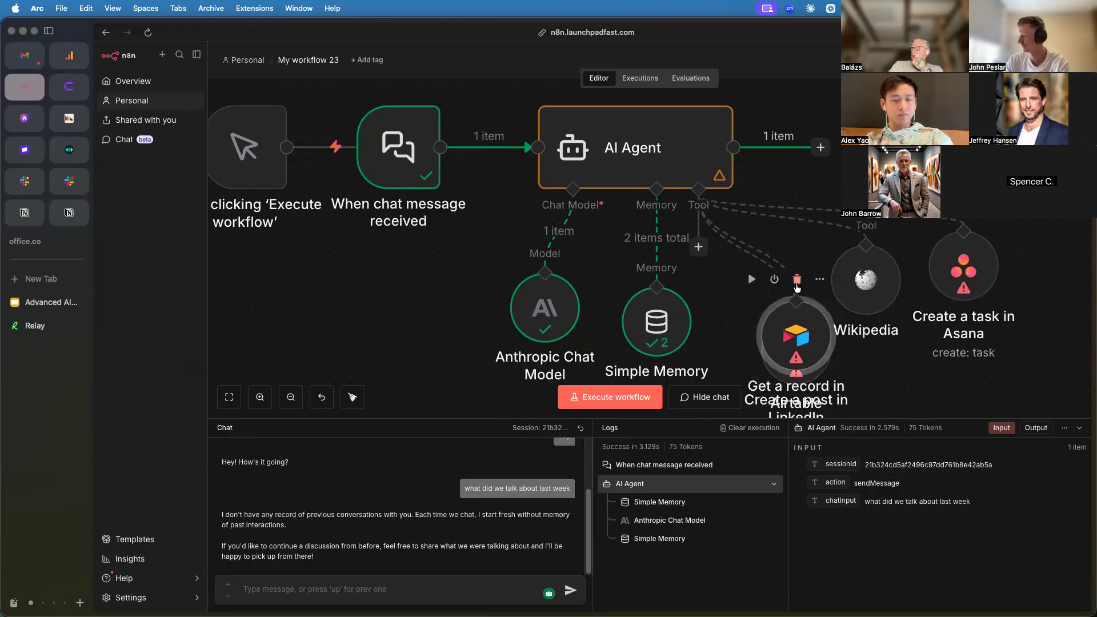
{"action": "left_click", "coordinate": [797, 293]}
{"action": "left_click", "coordinate": [797, 302]}
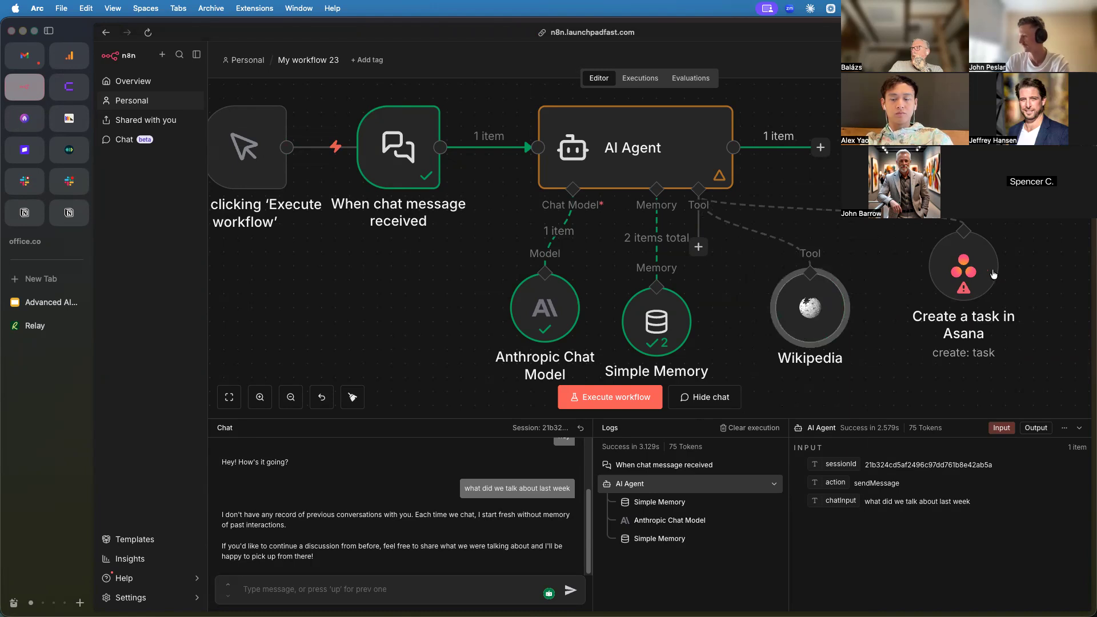
Review the Asana tool's credential and task parameters, and delete the Asana node from the workflow.
{"action": "double_click", "coordinate": [973, 277]}
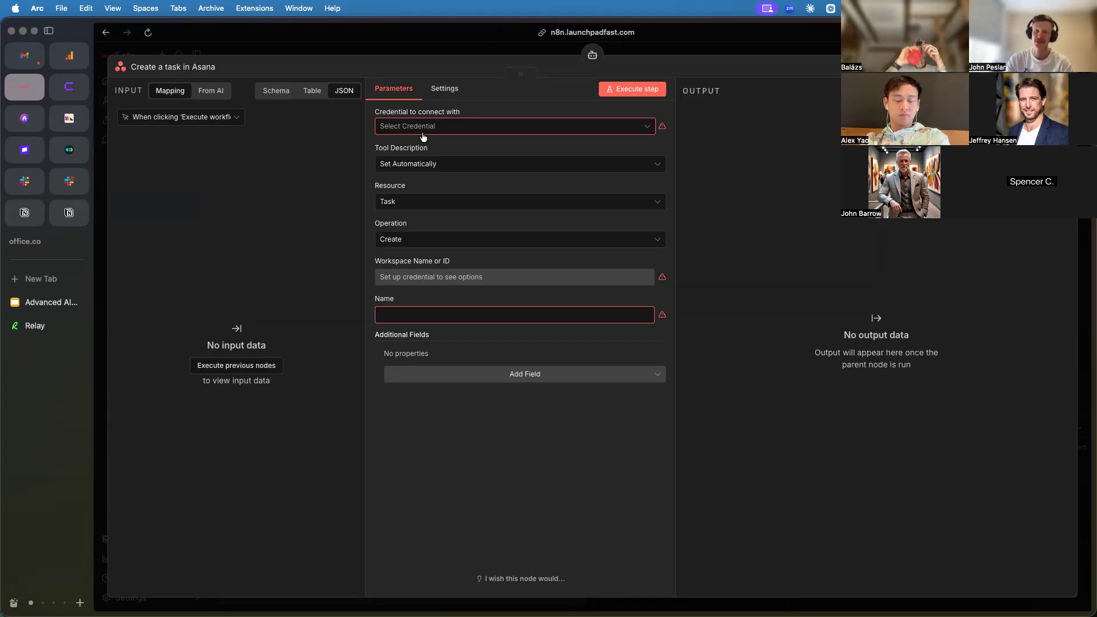
{"action": "left_click", "coordinate": [426, 47]}
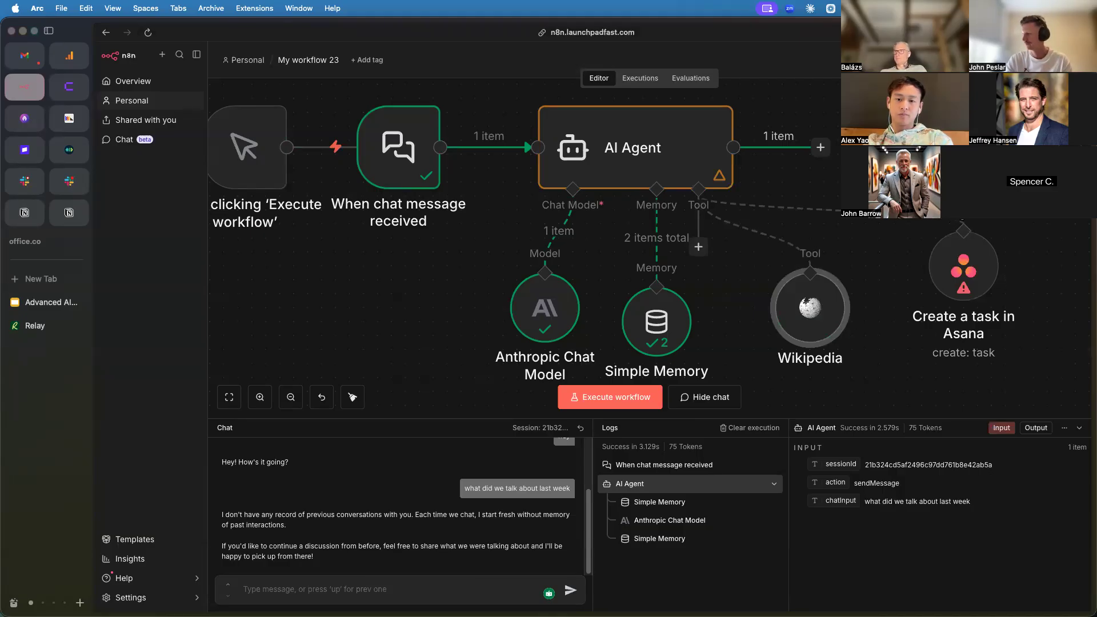
{"action": "left_click", "coordinate": [963, 210]}
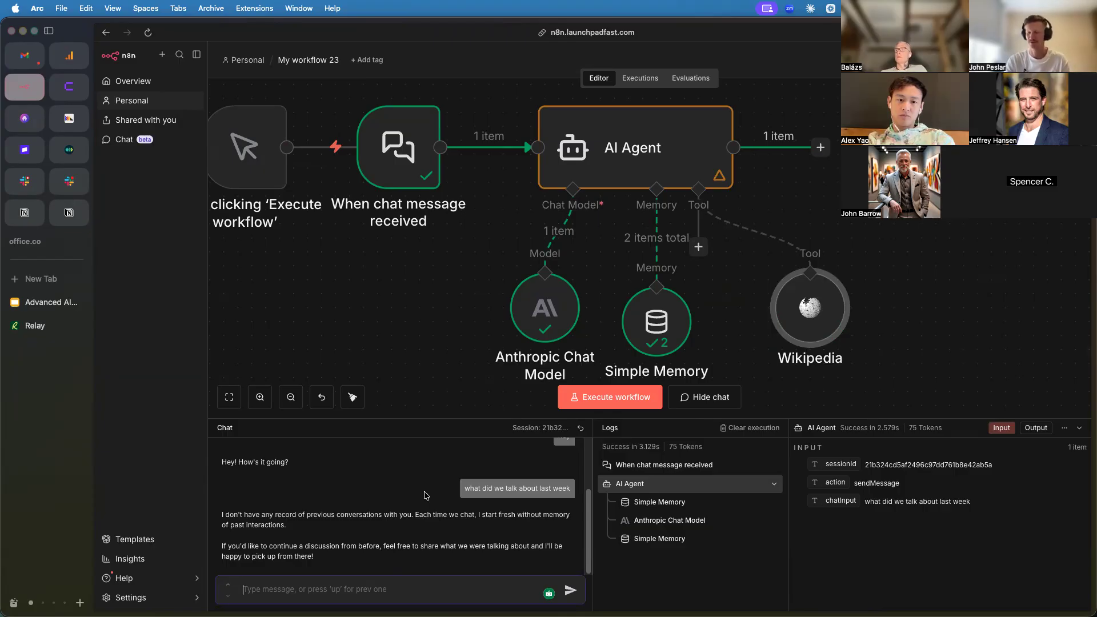
Send the chat message "research wikipeadia and give me data on their latest mayor".
{"action": "type", "text": "research wikipeadia and give me data on the"}
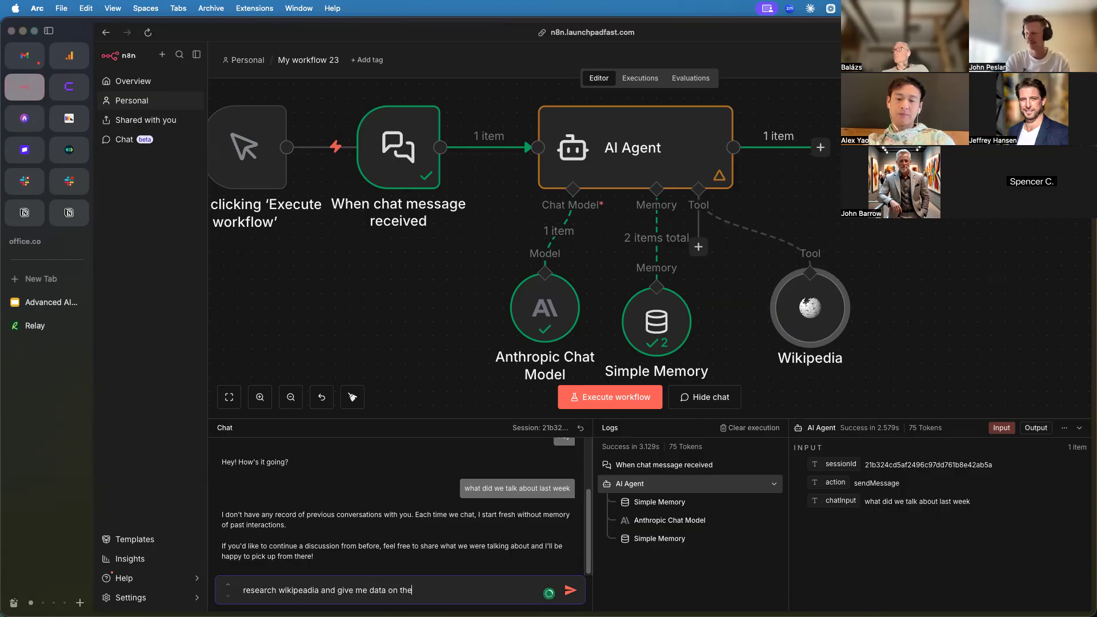
{"action": "type", "text": "ir latest ma"}
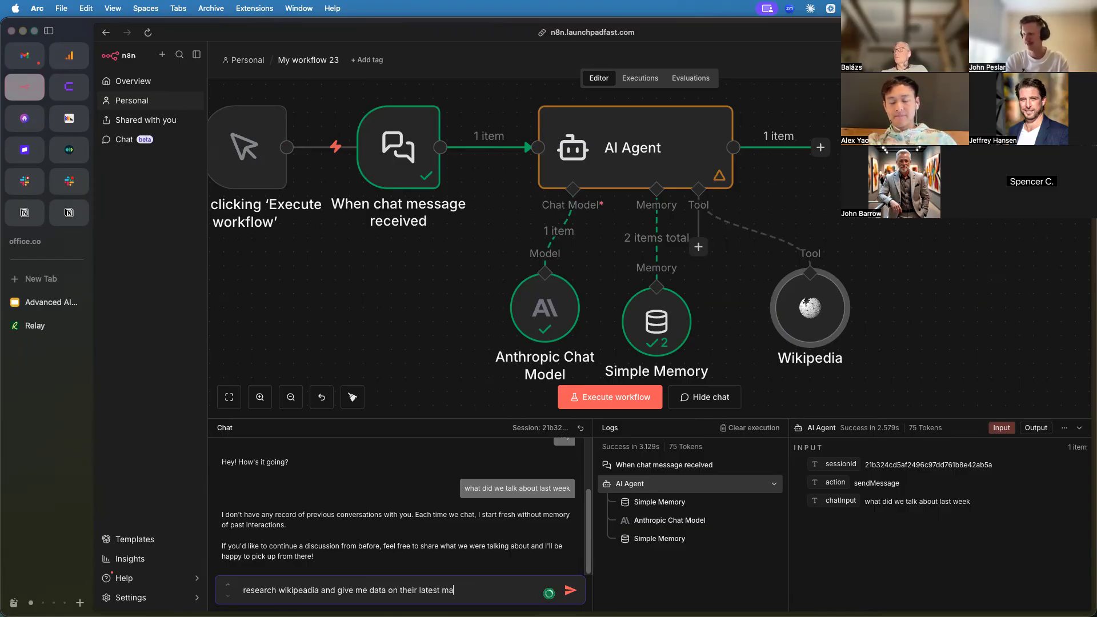
{"action": "type", "text": "yor"}
{"action": "key", "text": "Return"}
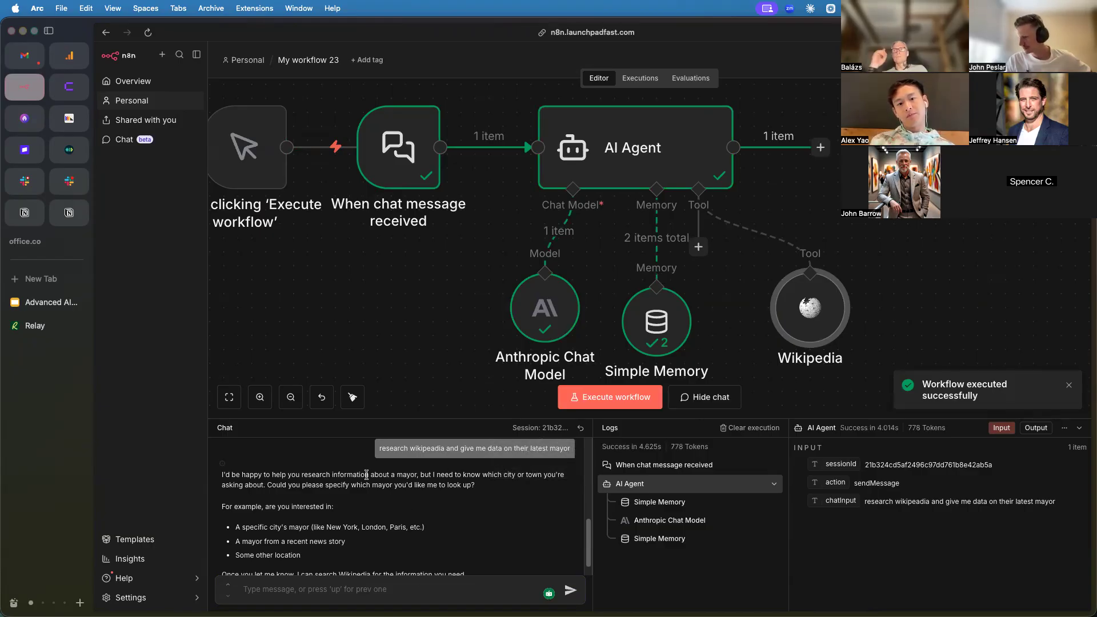
Read the agent's reply and answer it with the chat message "no i want you to use the wikipedia tool".
{"action": "left_click_drag", "start_coordinate": [262, 475], "coordinate": [366, 510]}
{"action": "scroll", "coordinate": [414, 522], "scroll_direction": "down", "scroll_amount": 1}
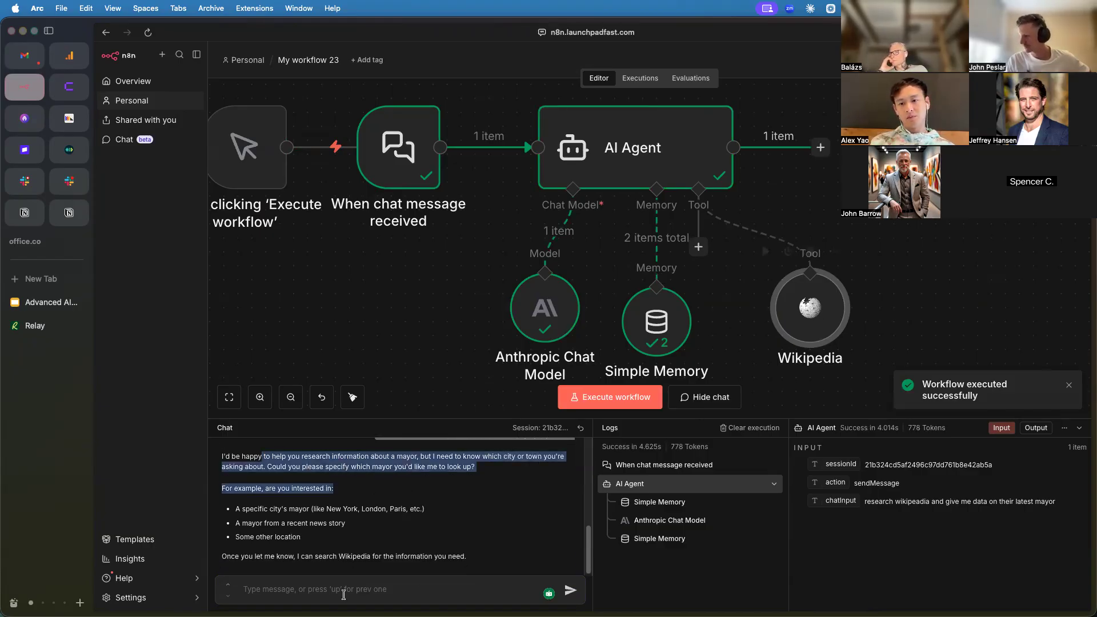
{"action": "scroll", "coordinate": [370, 528], "scroll_direction": "up", "scroll_amount": 2}
{"action": "scroll", "coordinate": [370, 527], "scroll_direction": "down", "scroll_amount": 3}
{"action": "left_click", "coordinate": [302, 596]}
{"action": "type", "text": "no i want you to use the wikipedia tool"}
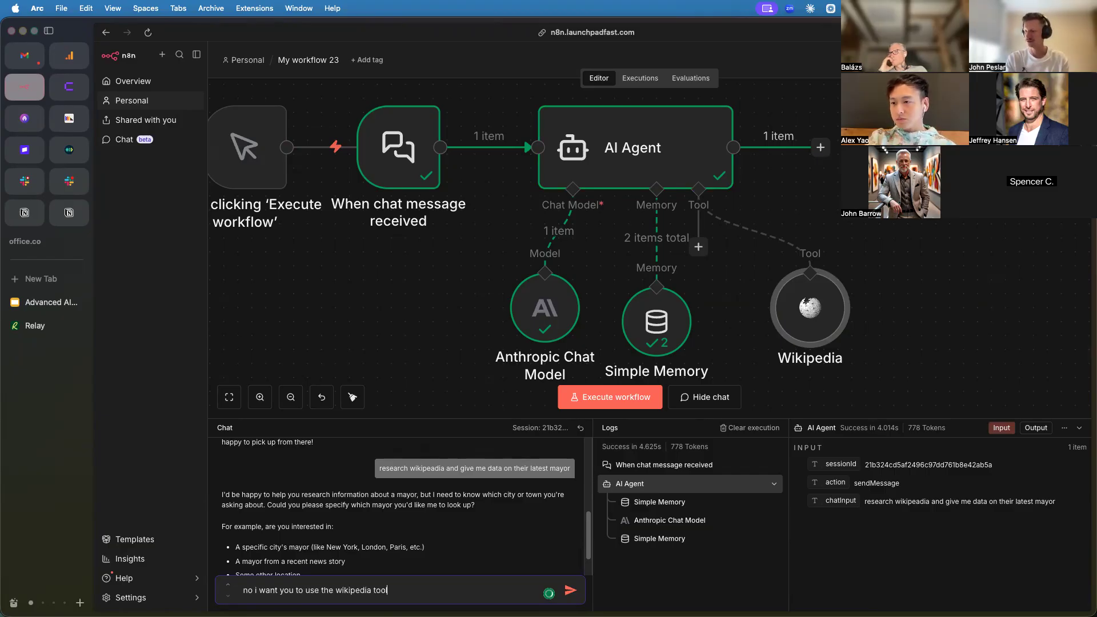
{"action": "key", "text": "Return"}
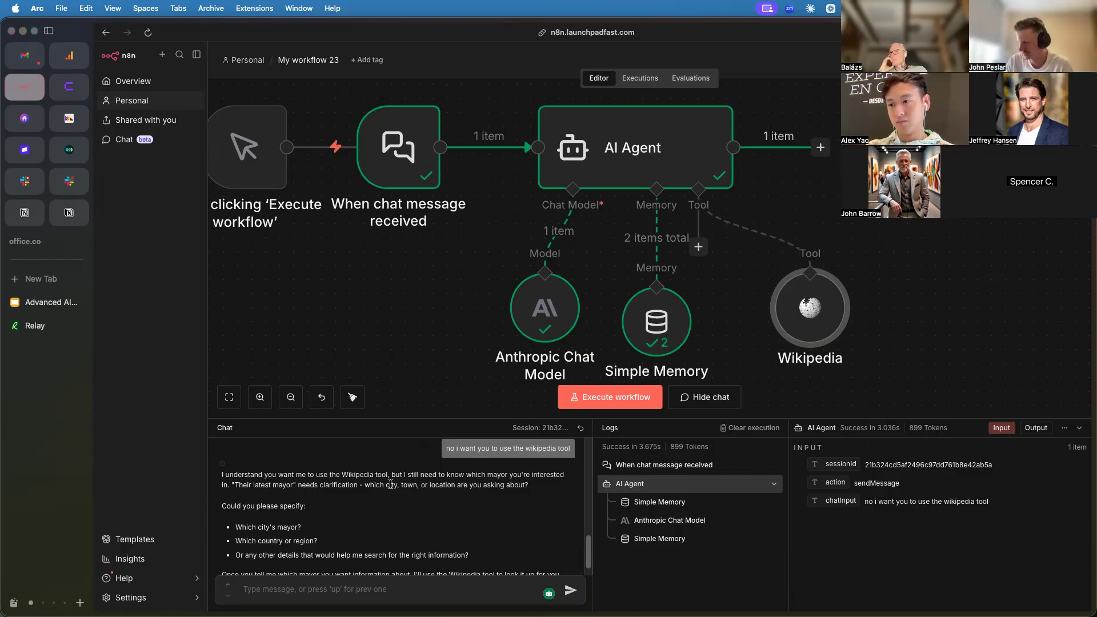
Read the agent's follow-up question and send "new york city in new york lol" in the chat.
{"action": "scroll", "coordinate": [321, 520], "scroll_direction": "down", "scroll_amount": 1}
{"action": "type", "text": "new york city in new york lol"}
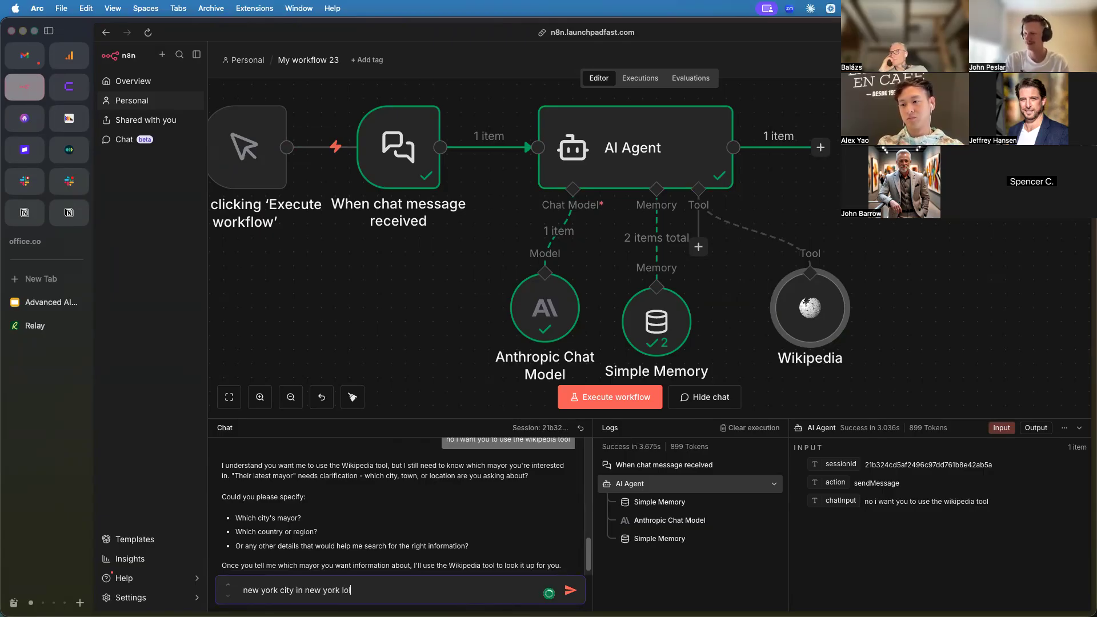
{"action": "key", "text": "Return"}
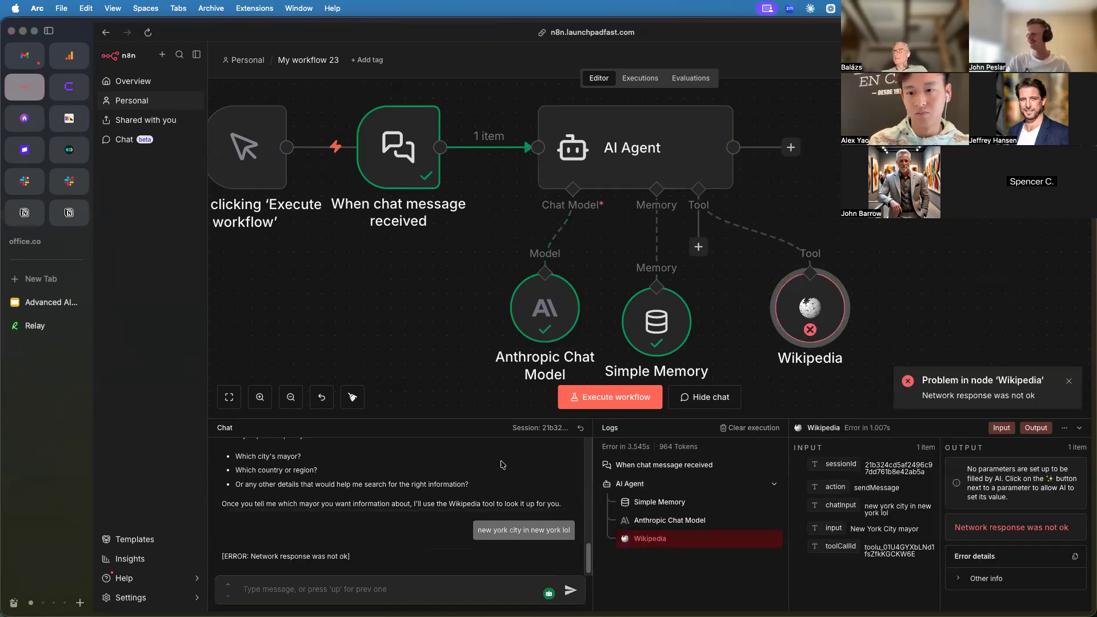
Examine the Wikipedia node's error details, stack trace and settings, and return to the canvas.
{"action": "double_click", "coordinate": [797, 321]}
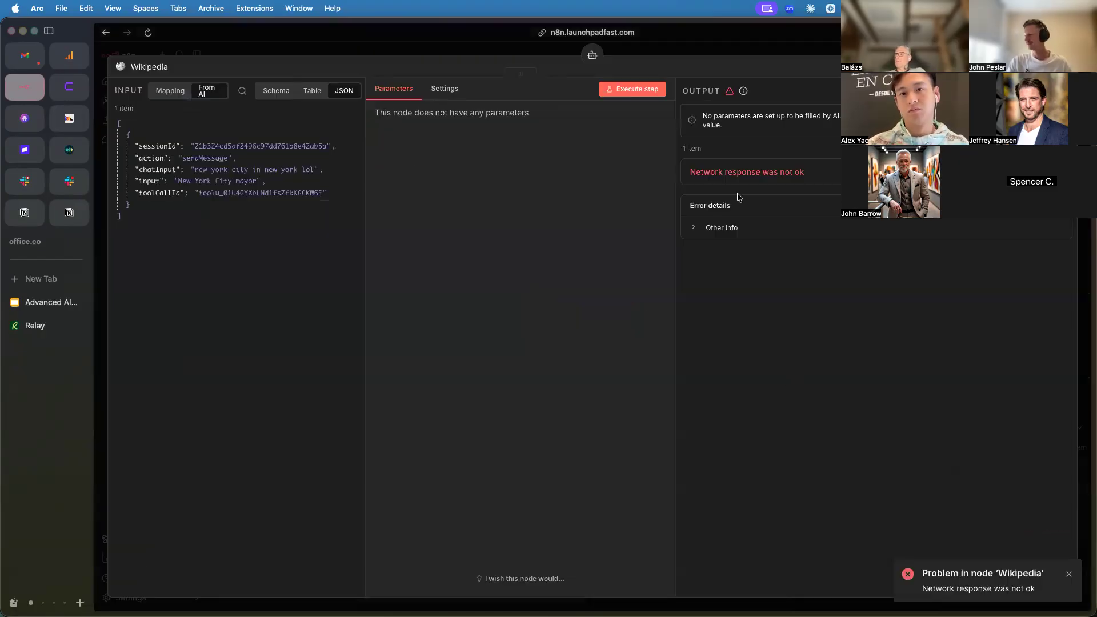
{"action": "left_click", "coordinate": [743, 227]}
{"action": "scroll", "coordinate": [912, 301], "scroll_direction": "down", "scroll_amount": 4}
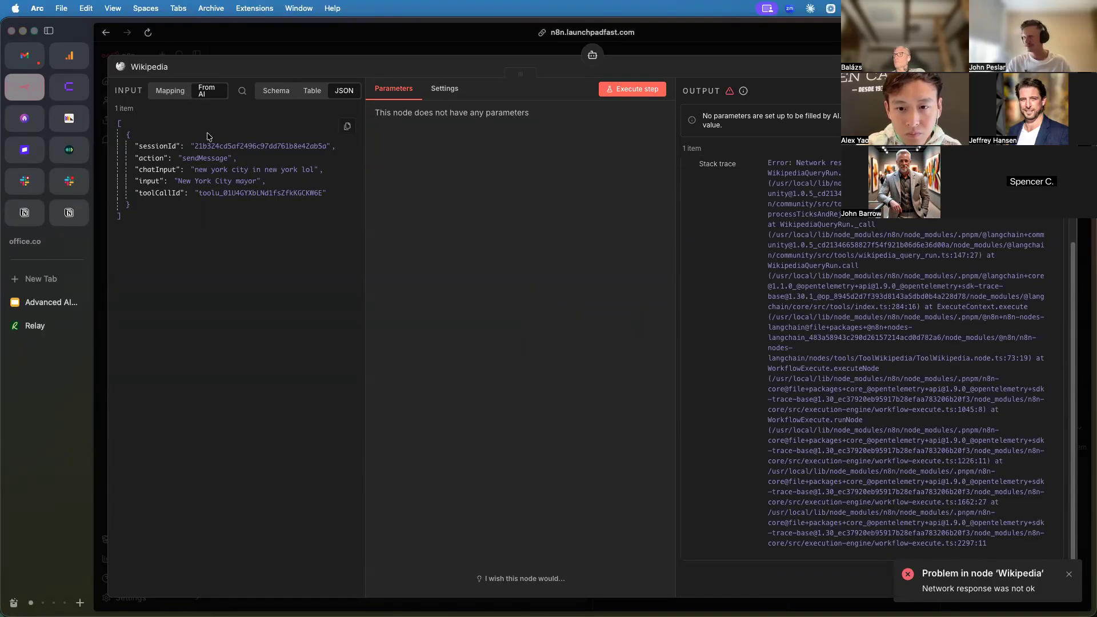
{"action": "left_click", "coordinate": [444, 89]}
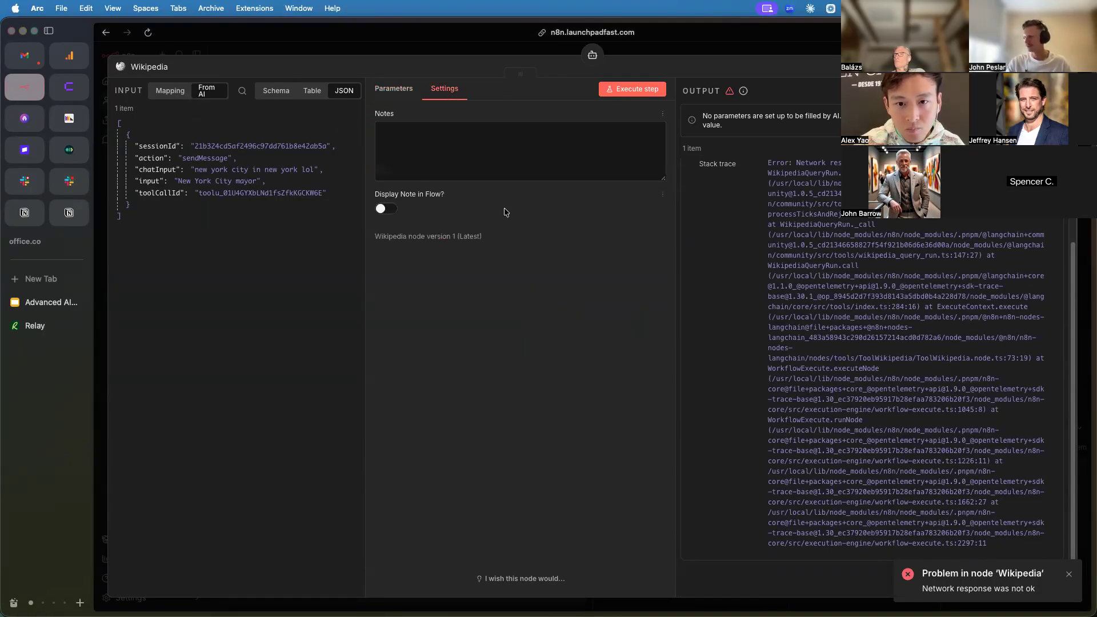
{"action": "left_click", "coordinate": [415, 53]}
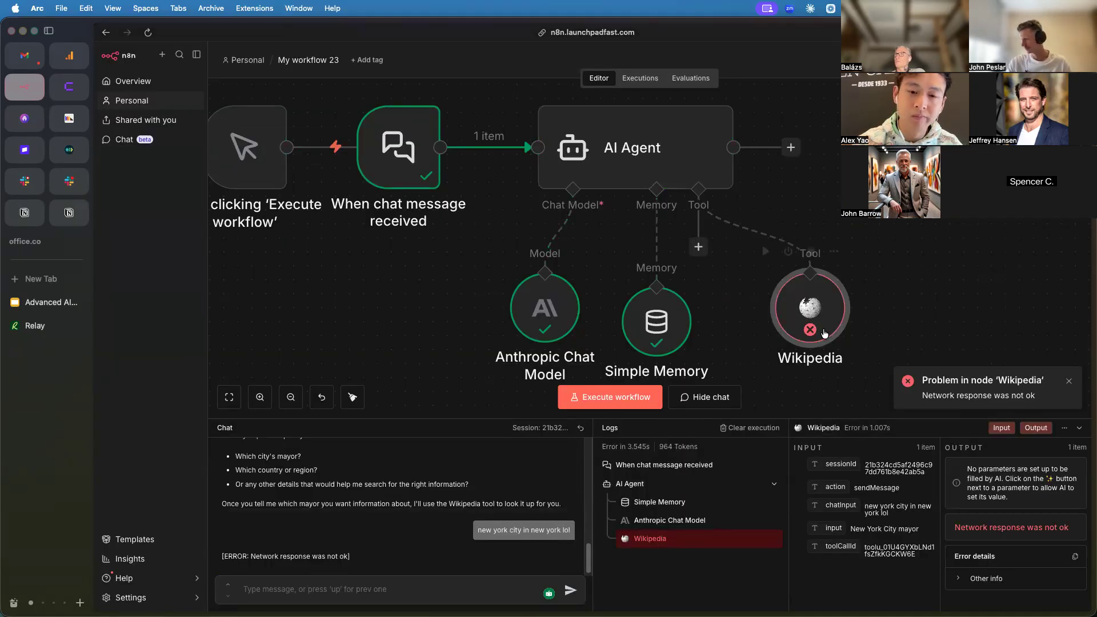
Delete the Wikipedia tool from the AI Agent and dismiss the error notification.
{"action": "left_click_drag", "start_coordinate": [794, 288], "coordinate": [779, 288]}
{"action": "left_click", "coordinate": [800, 252]}
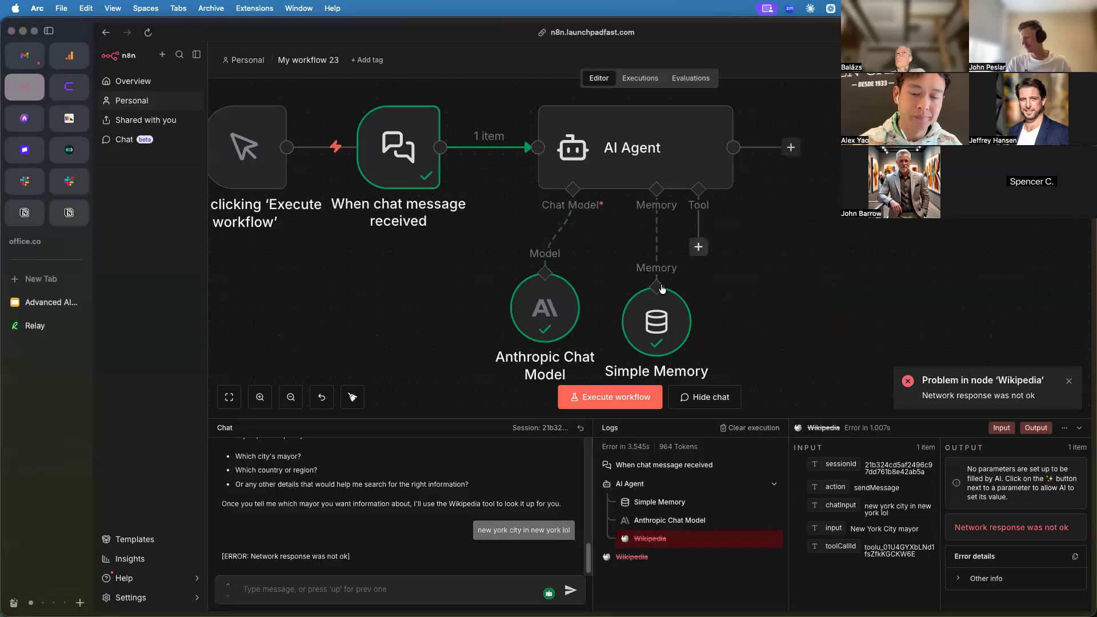
{"action": "left_click", "coordinate": [698, 248]}
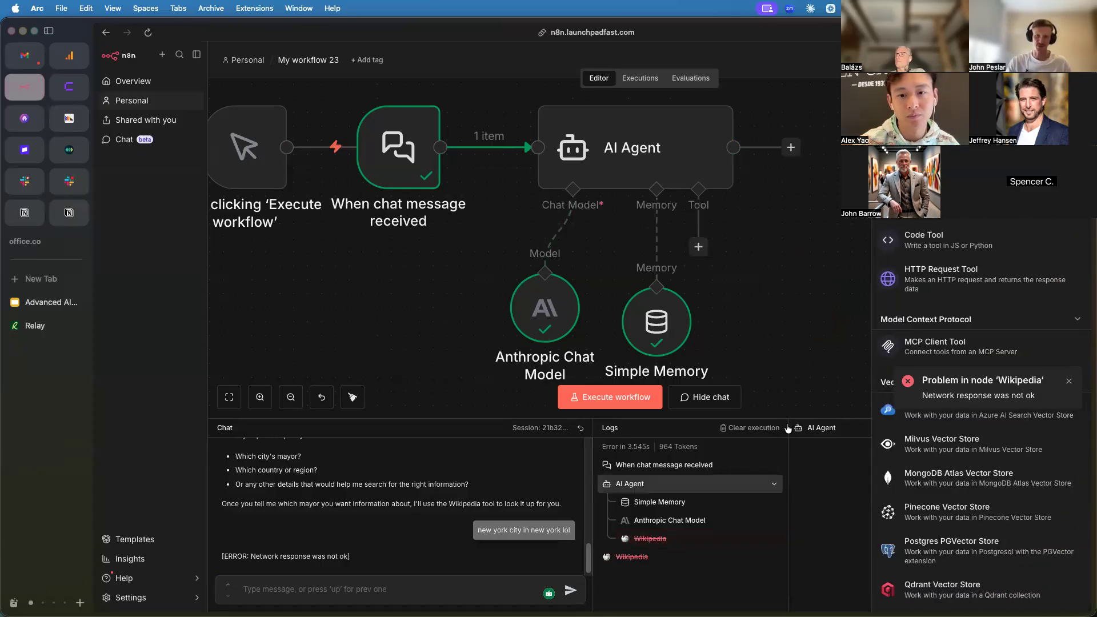
{"action": "left_click", "coordinate": [1069, 381]}
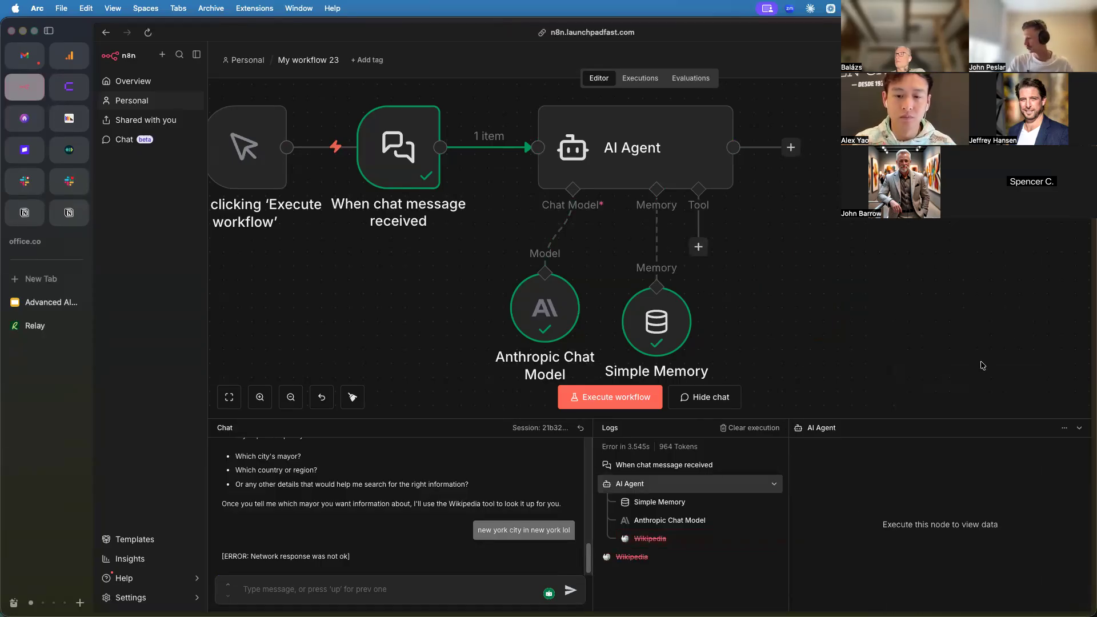
Attach an MCP Client Tool to the AI Agent, leaving its endpoint and other parameters at their defaults.
{"action": "left_click", "coordinate": [698, 247]}
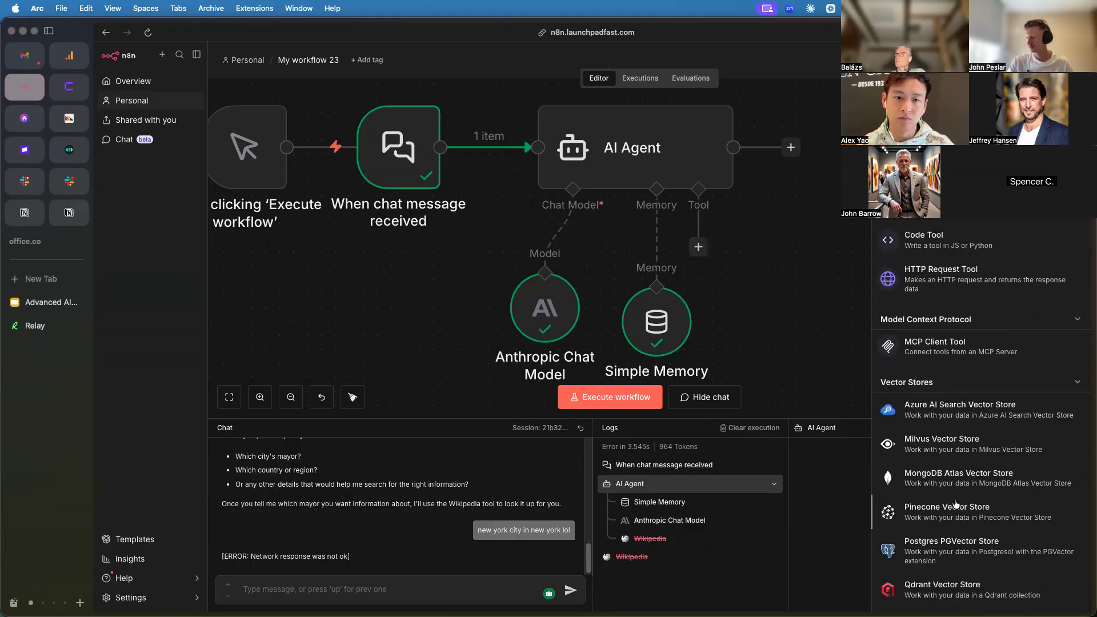
{"action": "left_click", "coordinate": [931, 350]}
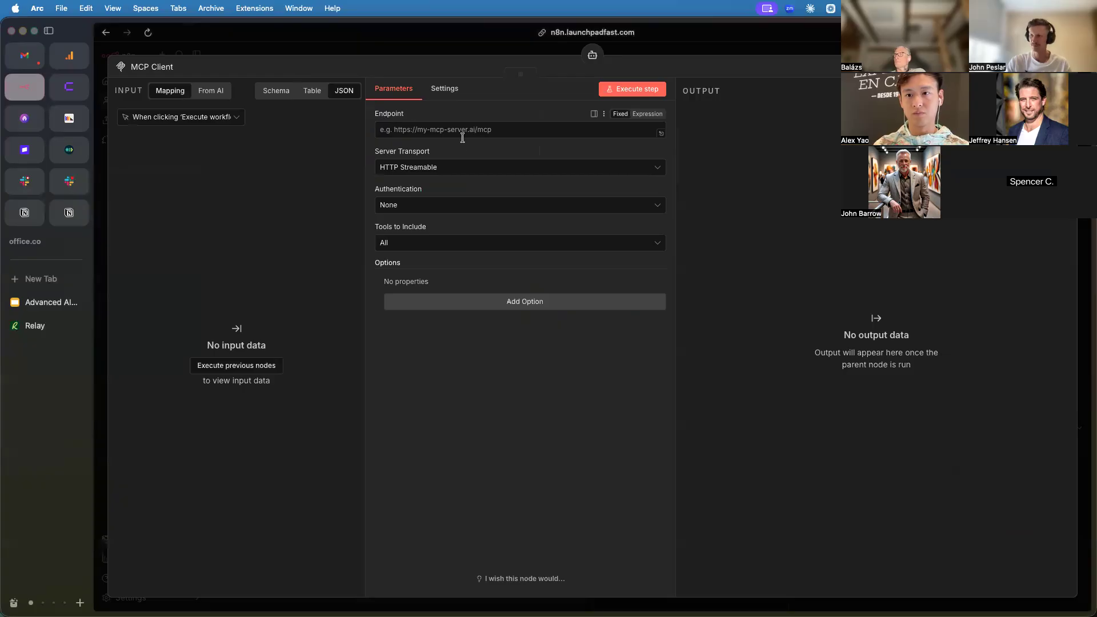
{"action": "key", "text": "Escape"}
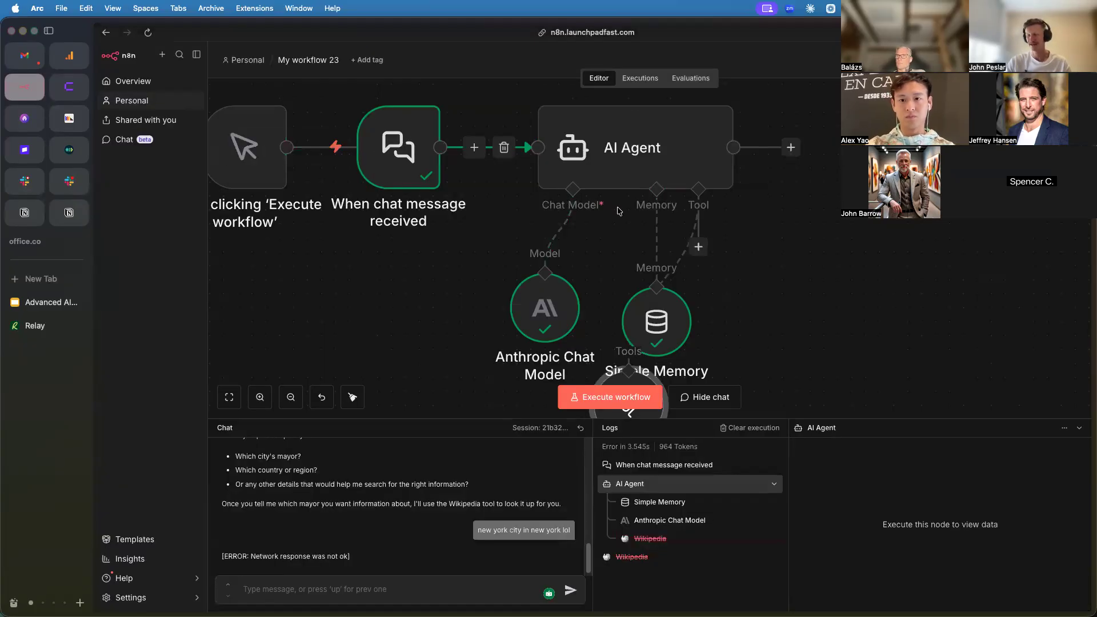
Copy all workflow nodes and paste five duplicates of the AI Agent with its sub-nodes, arranging them around the original agent.
{"action": "key", "text": "1"}
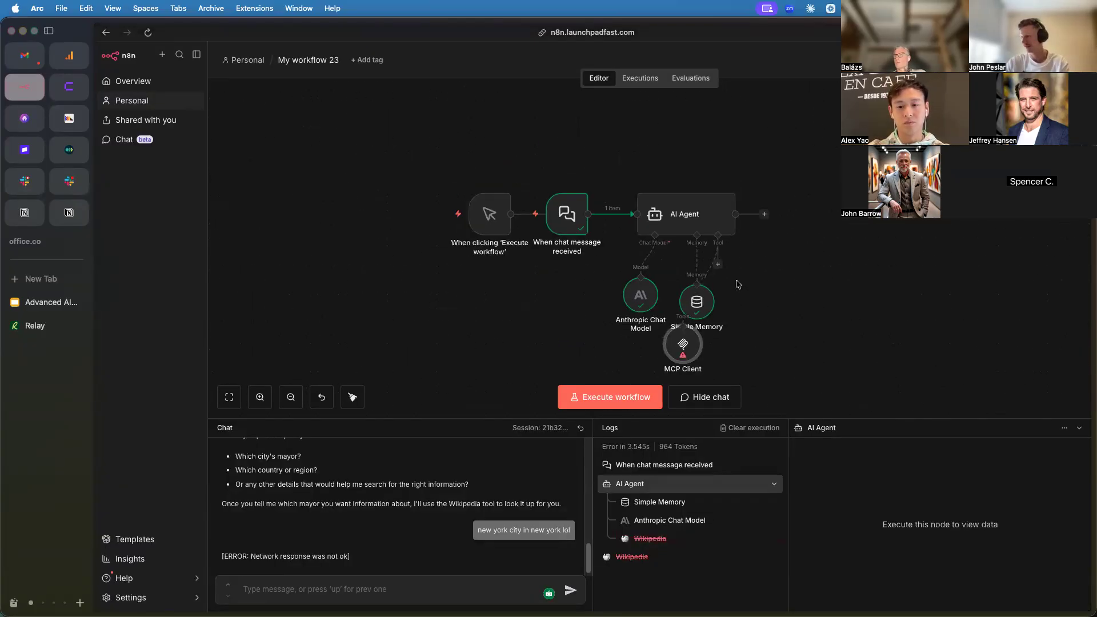
{"action": "key", "text": "super+a"}
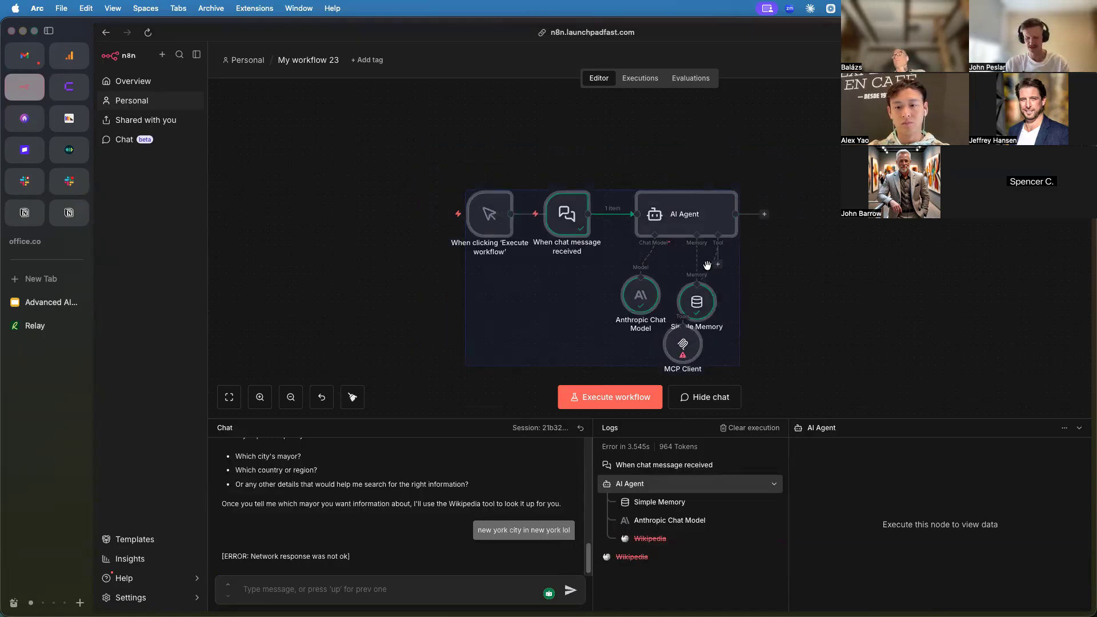
{"action": "key", "text": "super+c"}
{"action": "key", "text": "super+v"}
{"action": "left_click_drag", "start_coordinate": [963, 297], "coordinate": [708, 275]}
{"action": "key", "text": "super+v"}
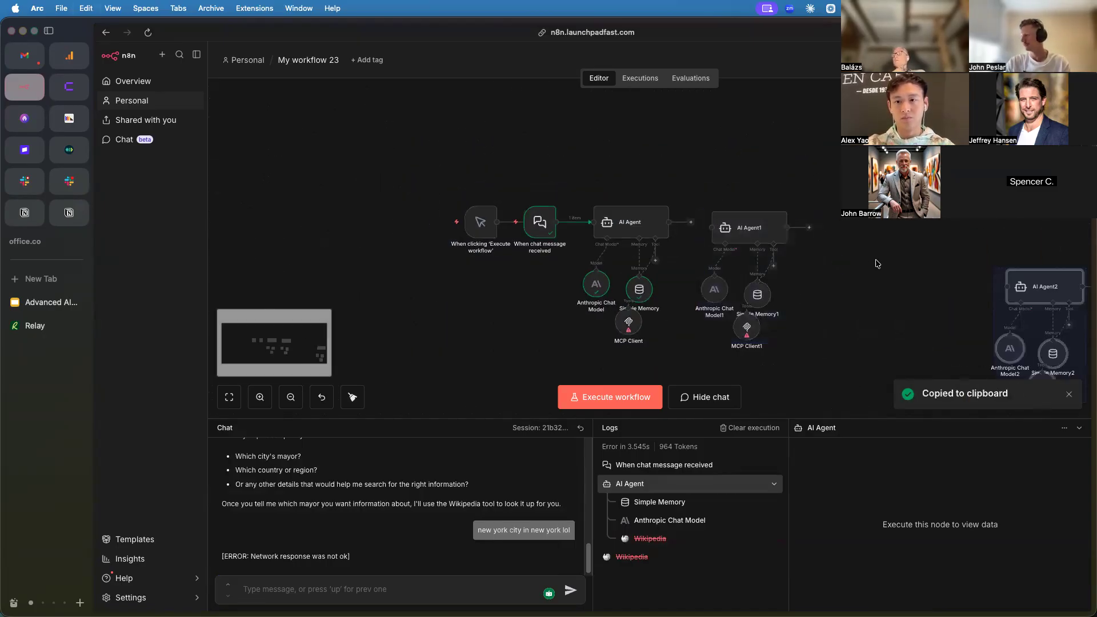
{"action": "left_click_drag", "start_coordinate": [1049, 311], "coordinate": [646, 246]}
{"action": "key", "text": "super+v"}
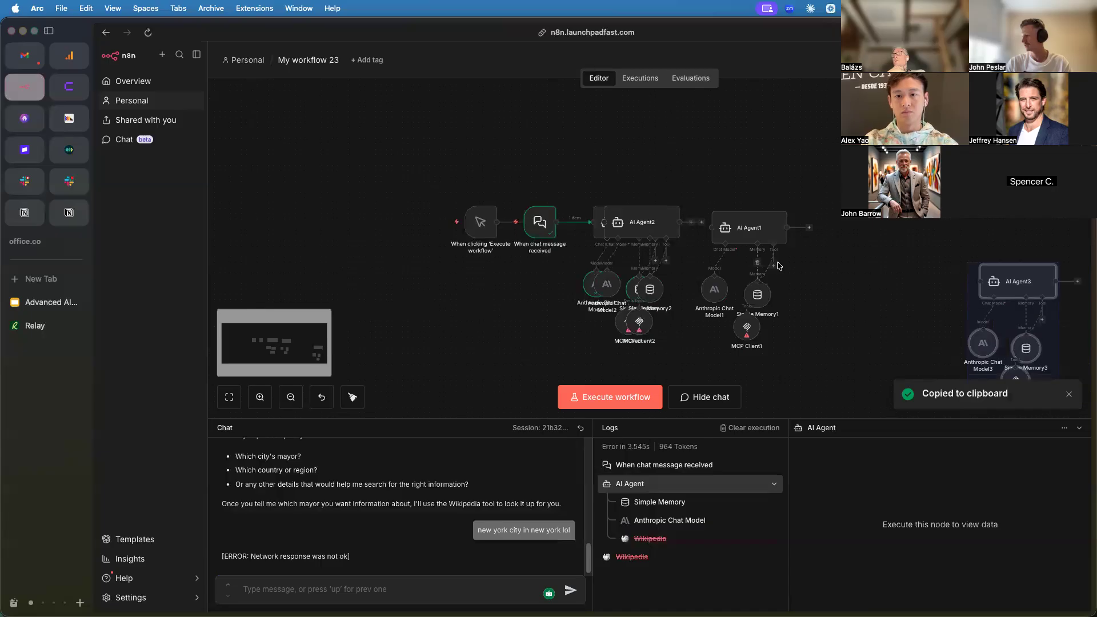
{"action": "left_click_drag", "start_coordinate": [1022, 294], "coordinate": [689, 246]}
{"action": "key", "text": "super+v"}
{"action": "left_click_drag", "start_coordinate": [1046, 297], "coordinate": [691, 255]}
{"action": "key", "text": "super+v"}
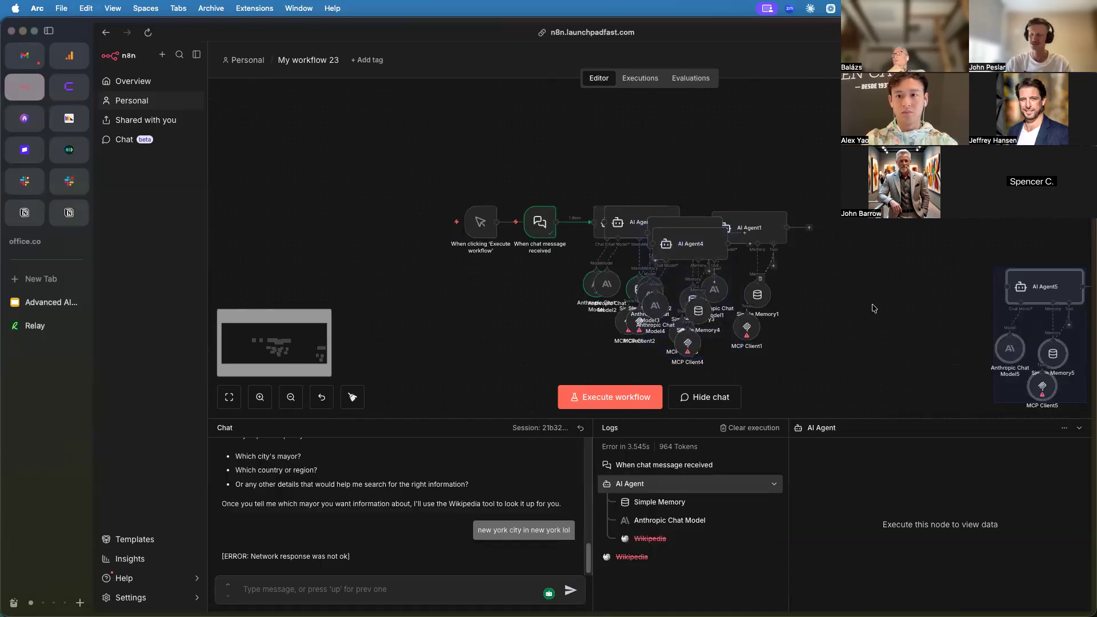
{"action": "left_click_drag", "start_coordinate": [1037, 310], "coordinate": [591, 272]}
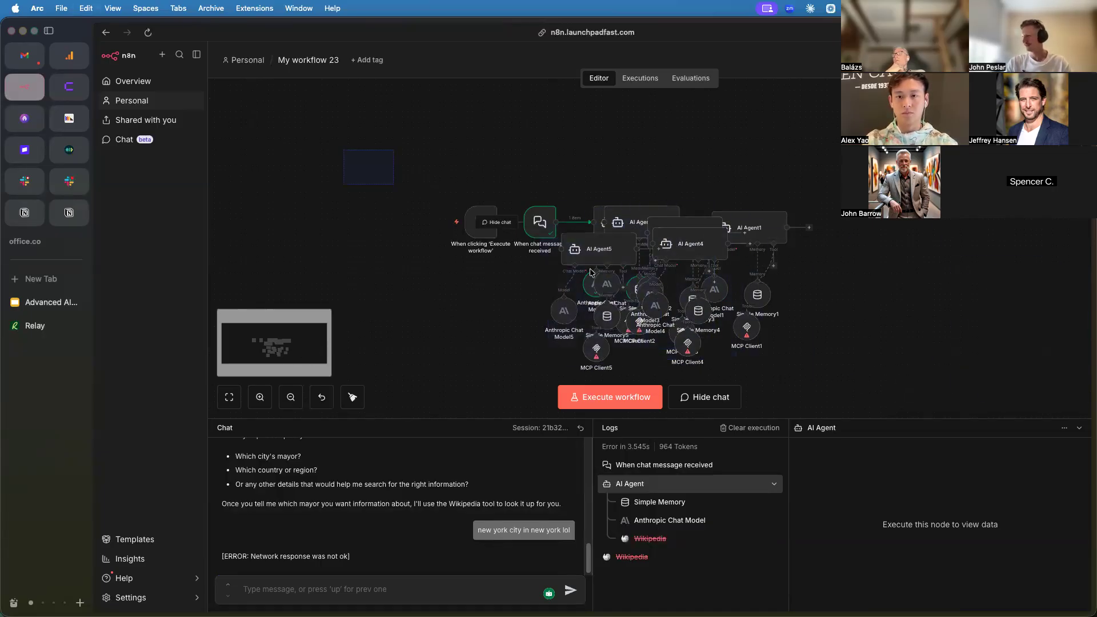
Delete every node on the canvas and paste the copied workflow back in.
{"action": "key", "text": "super+a"}
{"action": "key", "text": "Delete"}
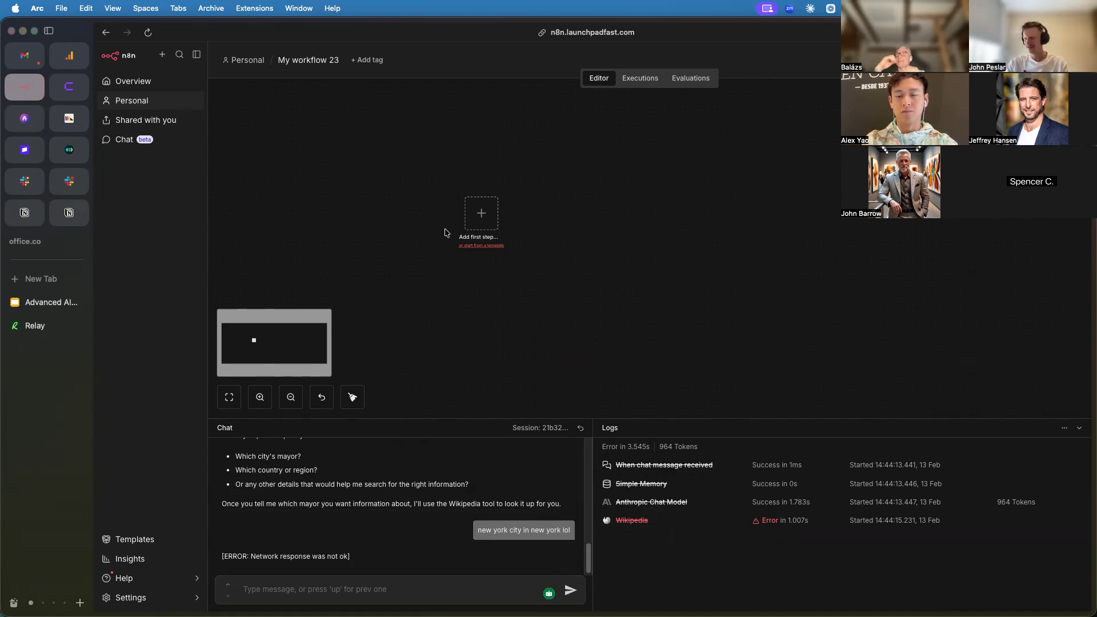
{"action": "key", "text": "super+v"}
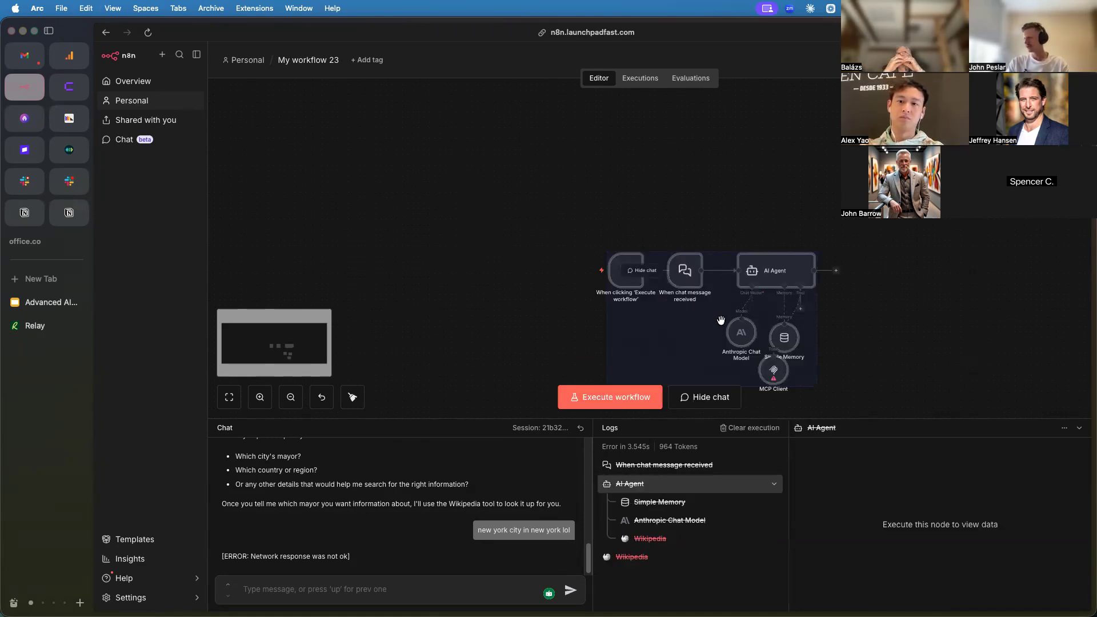
Delete the MCP Client tool from the AI Agent.
{"action": "scroll", "coordinate": [849, 358], "scroll_direction": "up", "scroll_amount": 2}
{"action": "scroll", "coordinate": [849, 357], "scroll_direction": "right", "scroll_amount": 2}
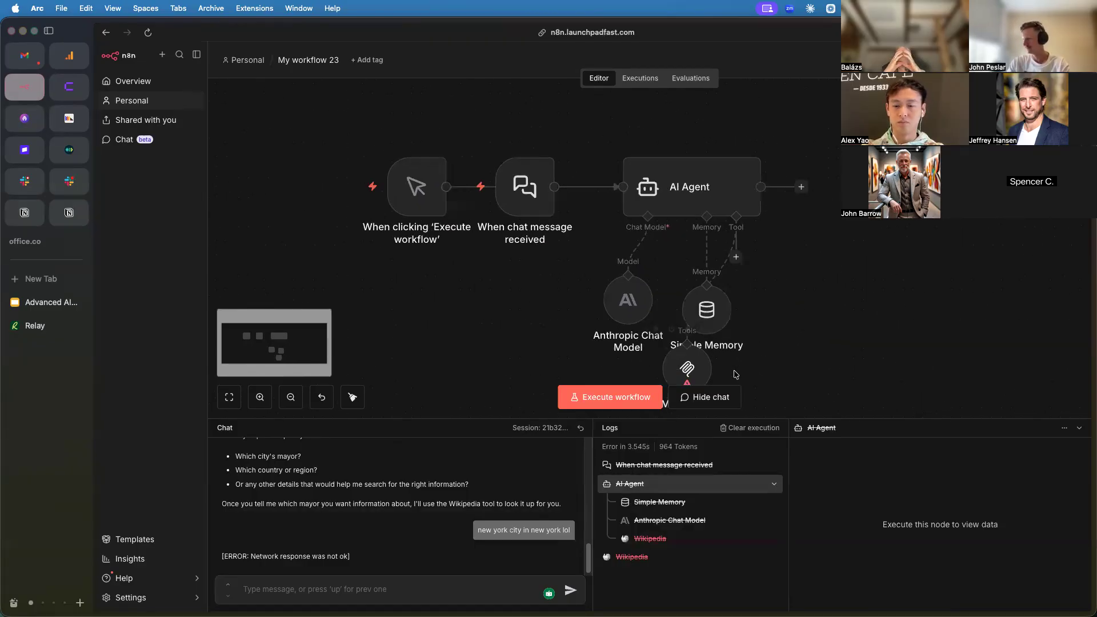
{"action": "left_click_drag", "start_coordinate": [581, 333], "coordinate": [715, 314]}
{"action": "left_click", "coordinate": [716, 266]}
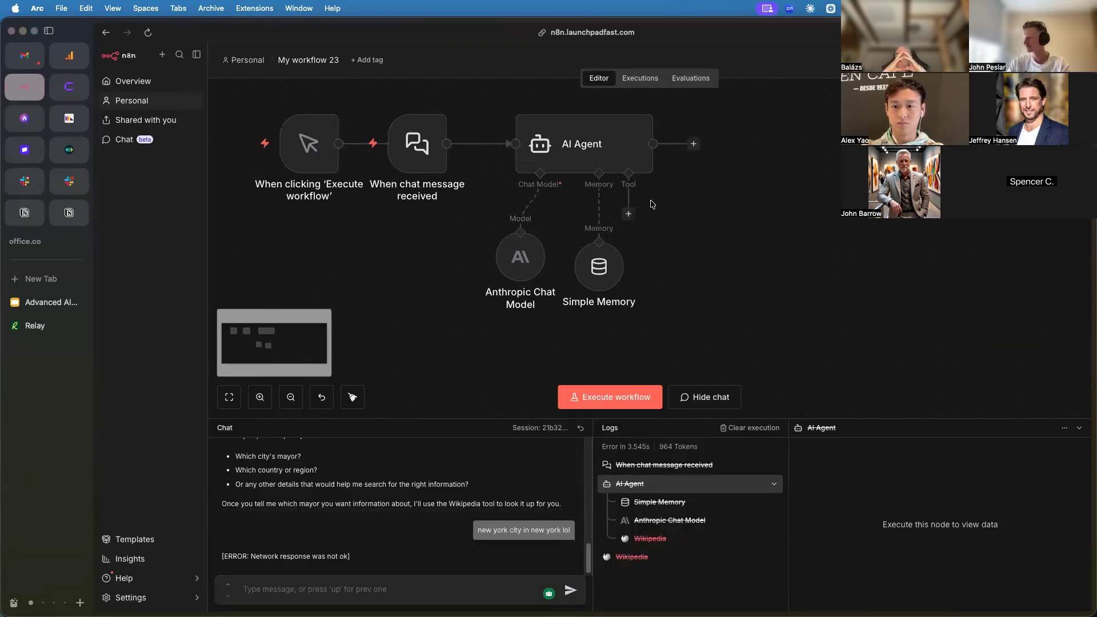
Attach a Call n8n Workflow Tool to the AI Agent, choose perplexity_tool as its workflow, and return to the canvas.
{"action": "left_click", "coordinate": [629, 213]}
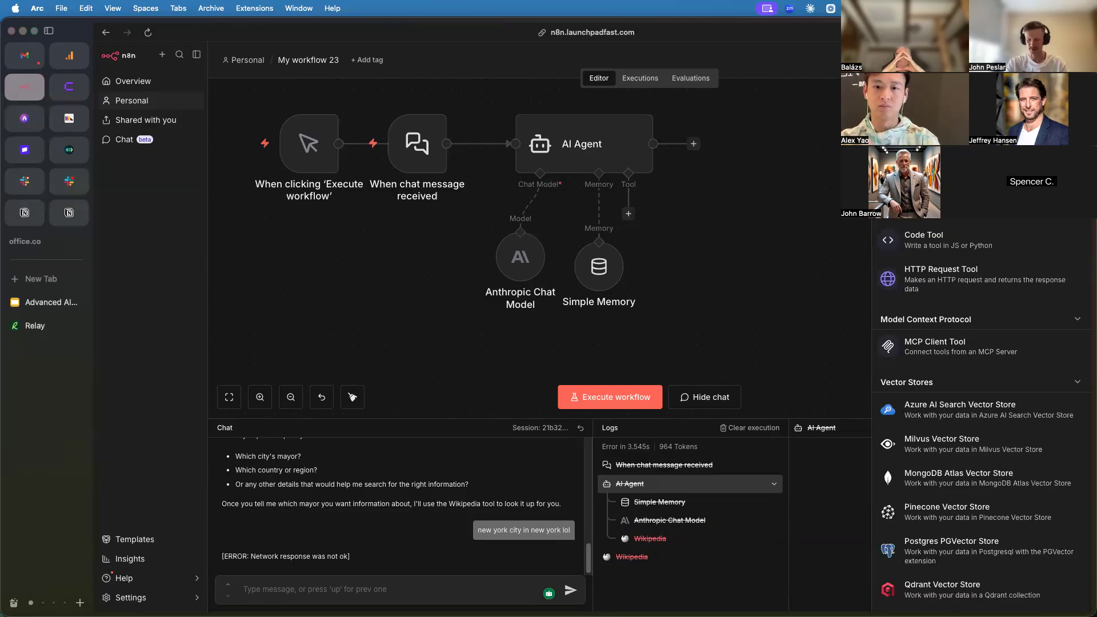
{"action": "left_click", "coordinate": [943, 200]}
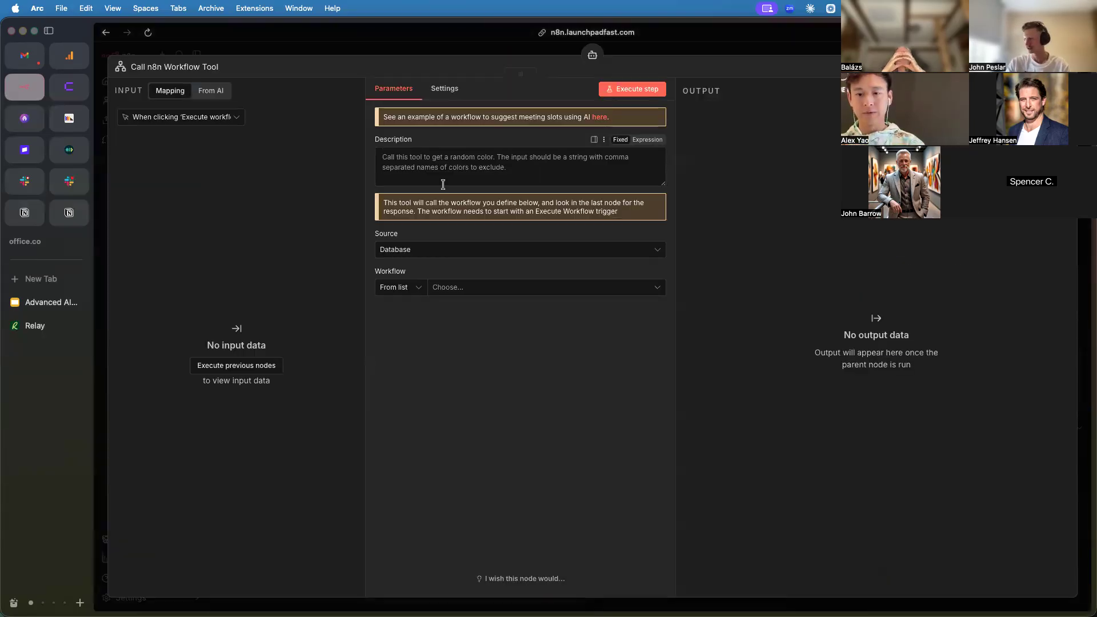
{"action": "left_click", "coordinate": [487, 289]}
{"action": "type", "text": "per"}
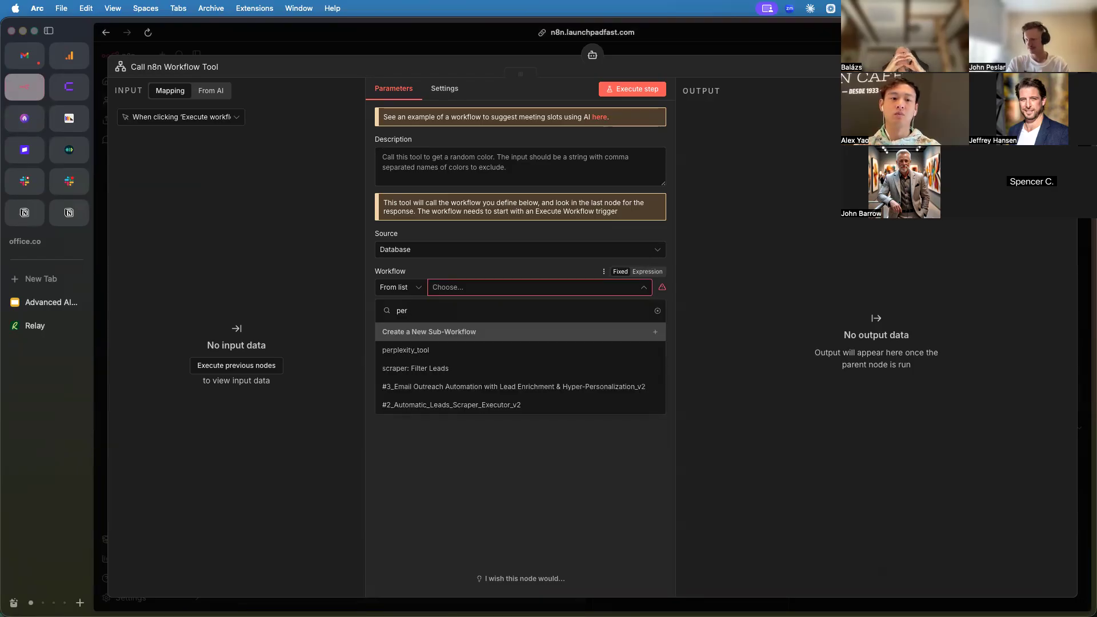
{"action": "type", "text": "eex"}
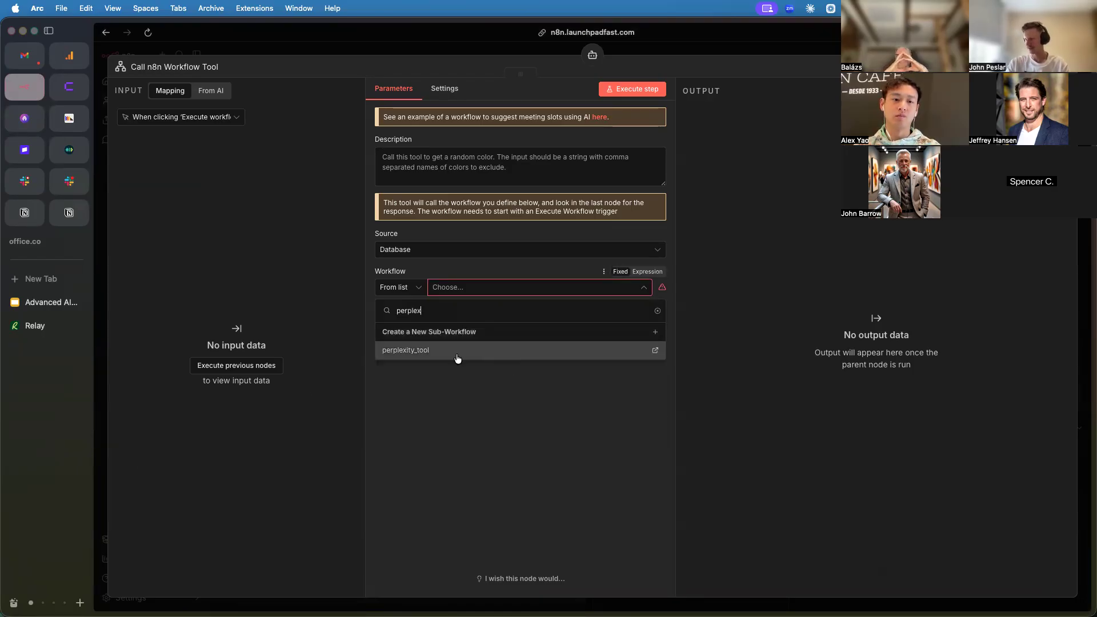
{"action": "left_click", "coordinate": [455, 352]}
{"action": "left_click", "coordinate": [462, 50]}
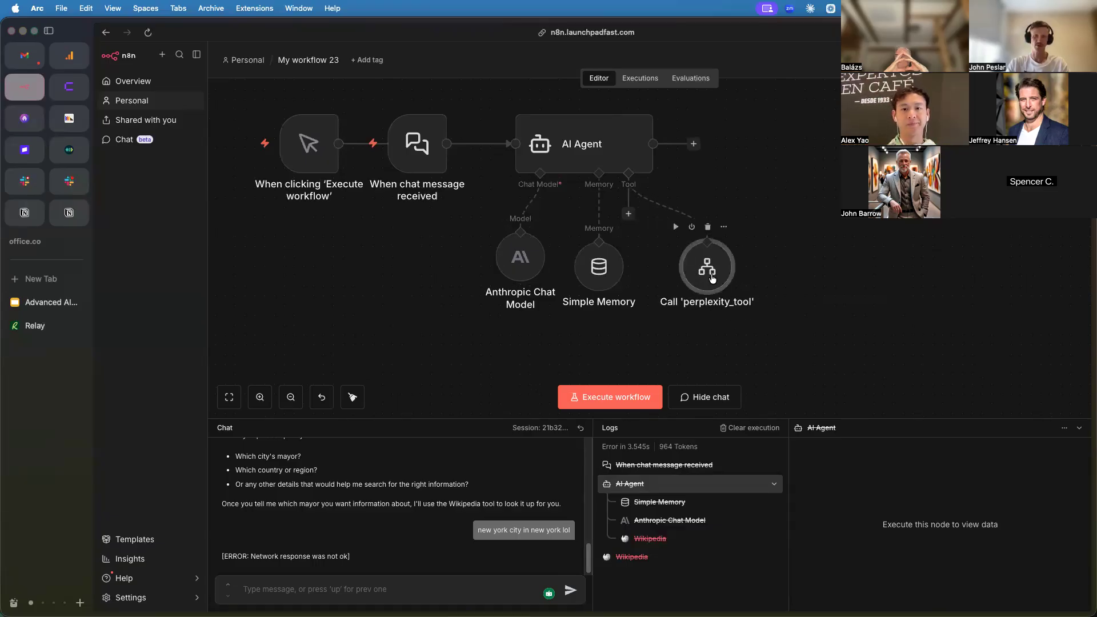
Send the chat message "ok use the perplxity tool to find everything you can on the lastest mayor of new york city NY USA".
{"action": "left_click", "coordinate": [368, 589]}
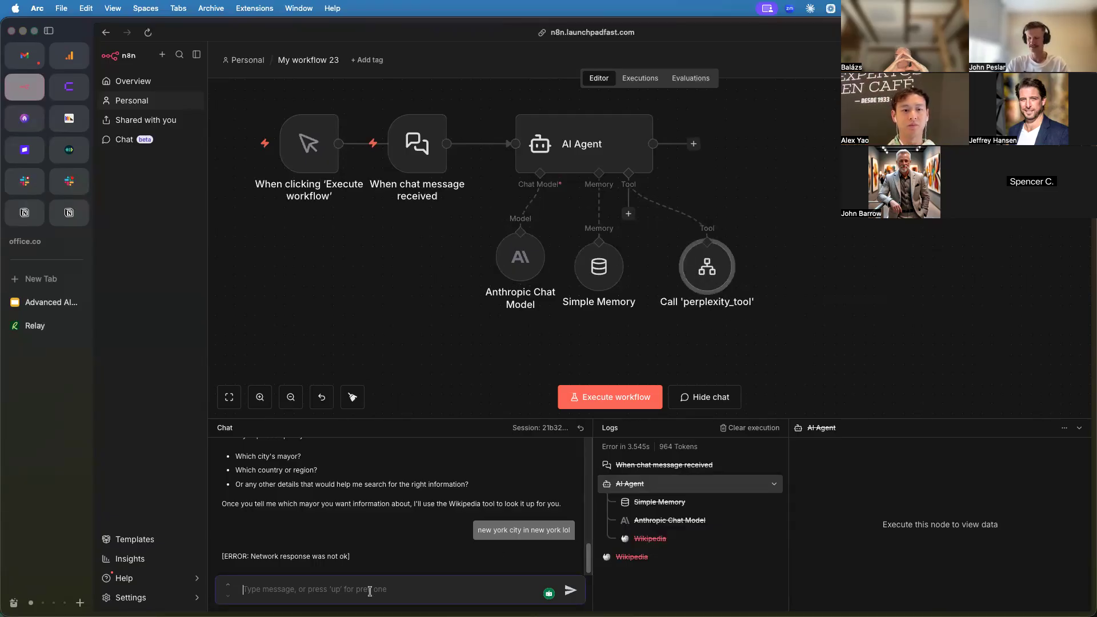
{"action": "type", "text": "ok use"}
{"action": "type", "text": " the perxpl"}
{"action": "type", "text": "lxit"}
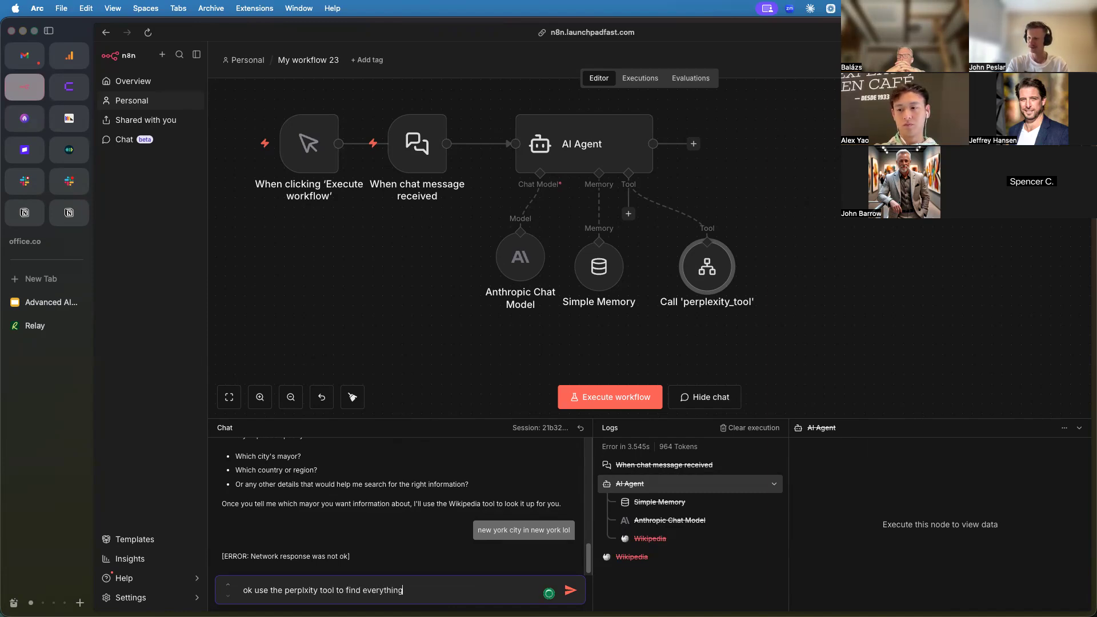
{"action": "type", "text": "stest ma"}
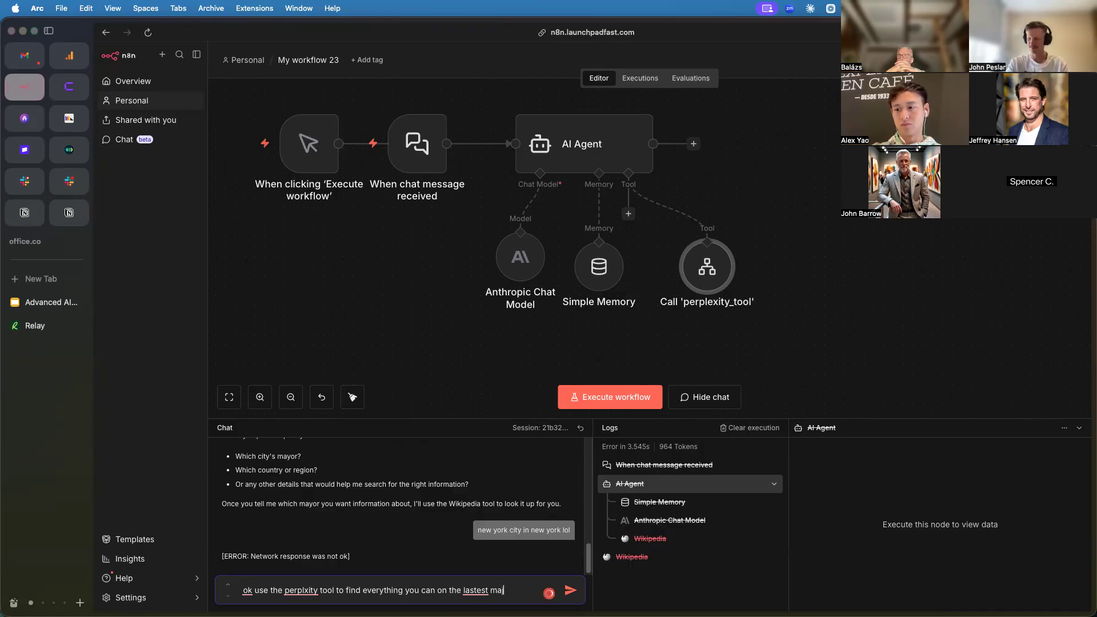
{"action": "type", "text": "yor of new yo"}
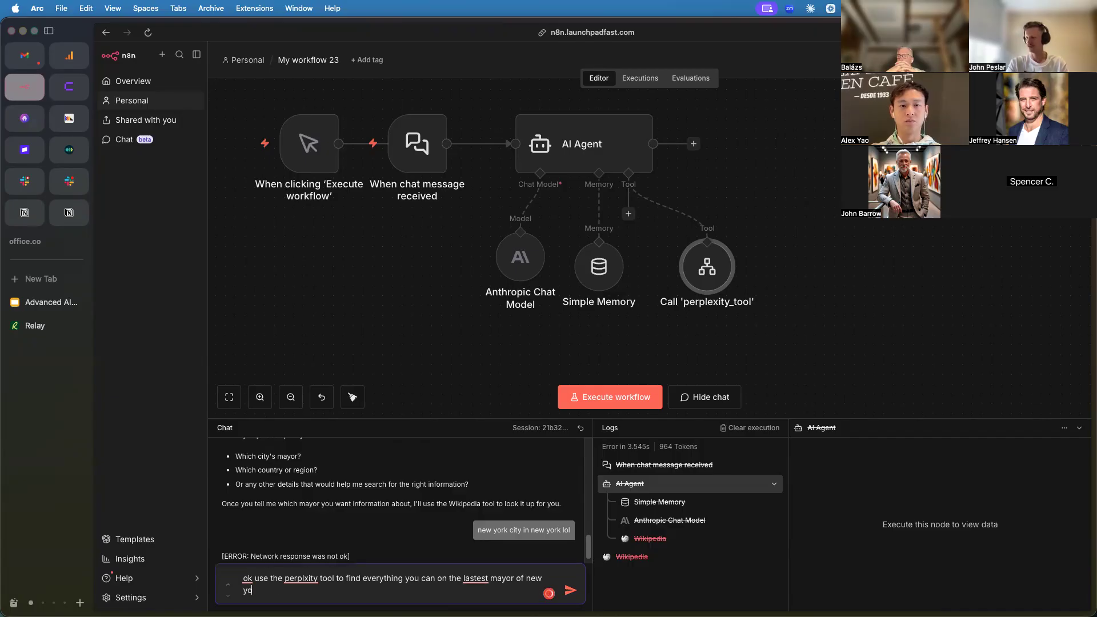
{"action": "type", "text": "rk cidty N"}
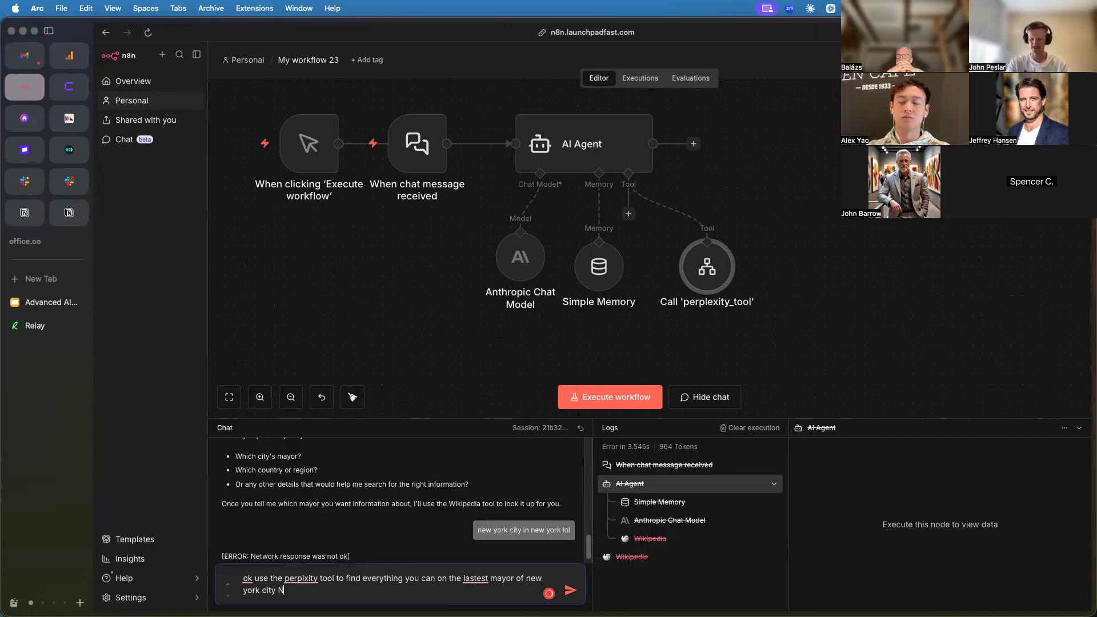
{"action": "type", "text": "Y USA"}
{"action": "key", "text": "Return"}
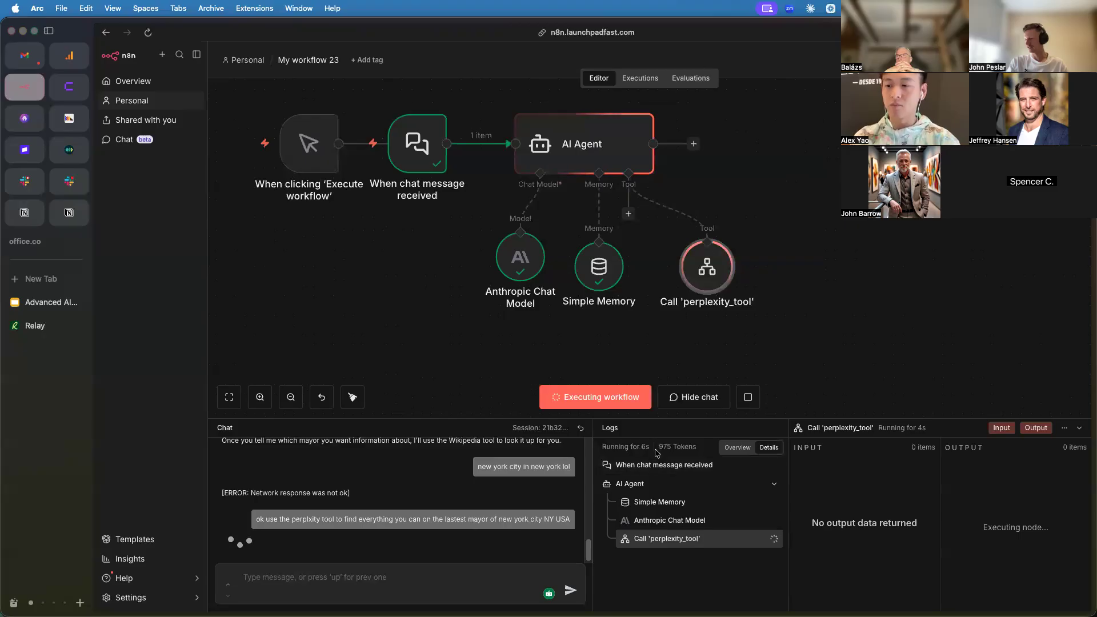
Examine the output of the perplexity_tool call, including its citations and search results, and return to the canvas.
{"action": "double_click", "coordinate": [707, 267]}
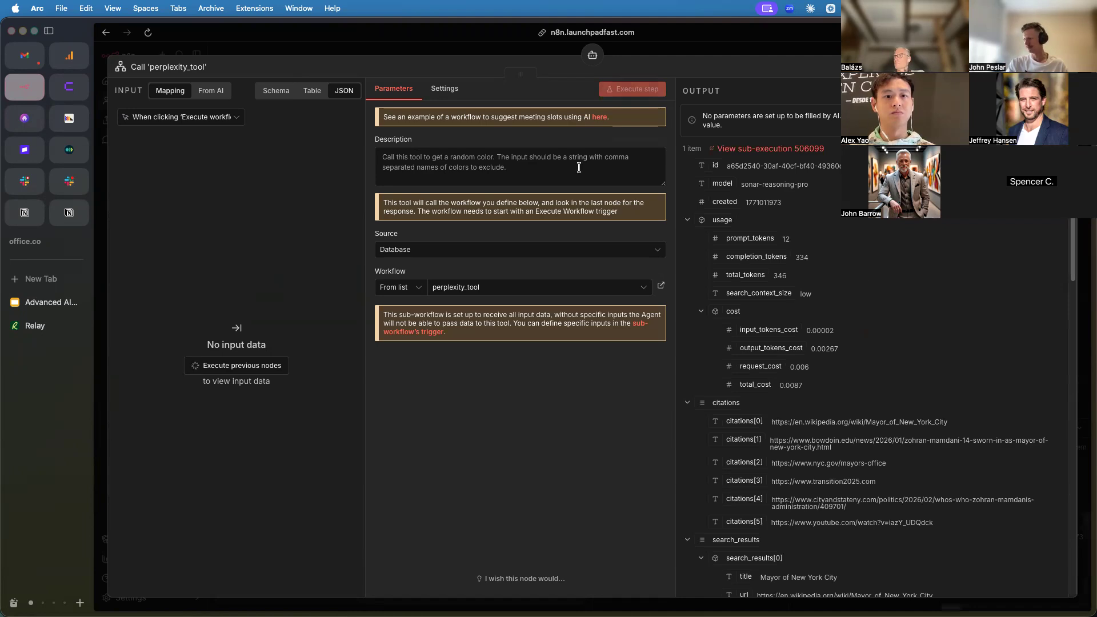
{"action": "scroll", "coordinate": [793, 251], "scroll_direction": "down", "scroll_amount": 5}
{"action": "scroll", "coordinate": [793, 251], "scroll_direction": "down", "scroll_amount": 4}
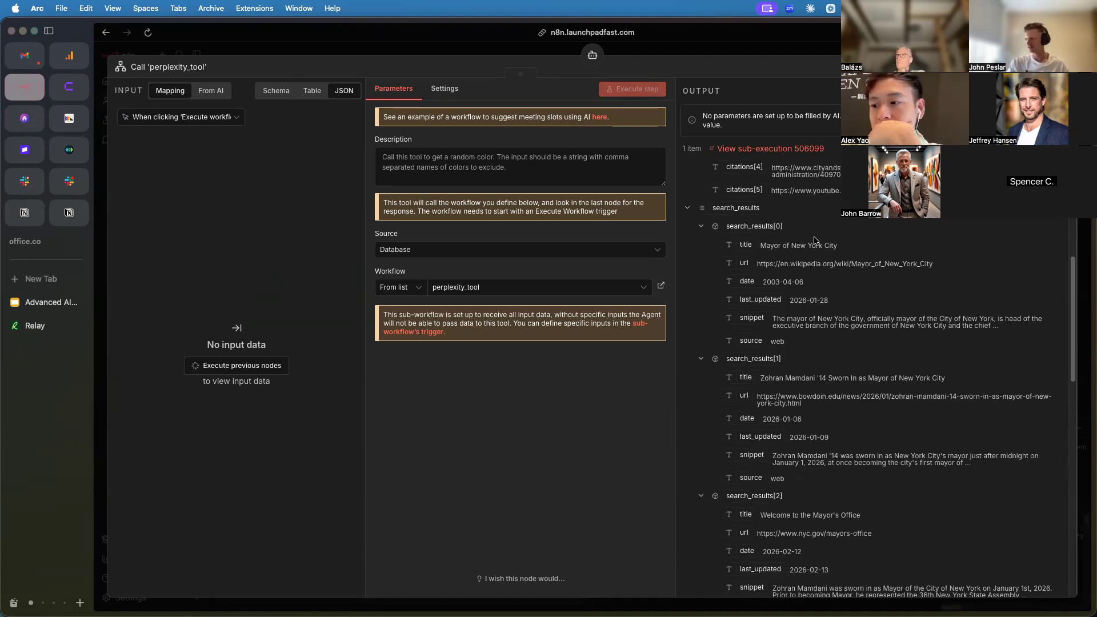
{"action": "scroll", "coordinate": [942, 322], "scroll_direction": "up", "scroll_amount": 5}
{"action": "scroll", "coordinate": [747, 216], "scroll_direction": "right", "scroll_amount": 3}
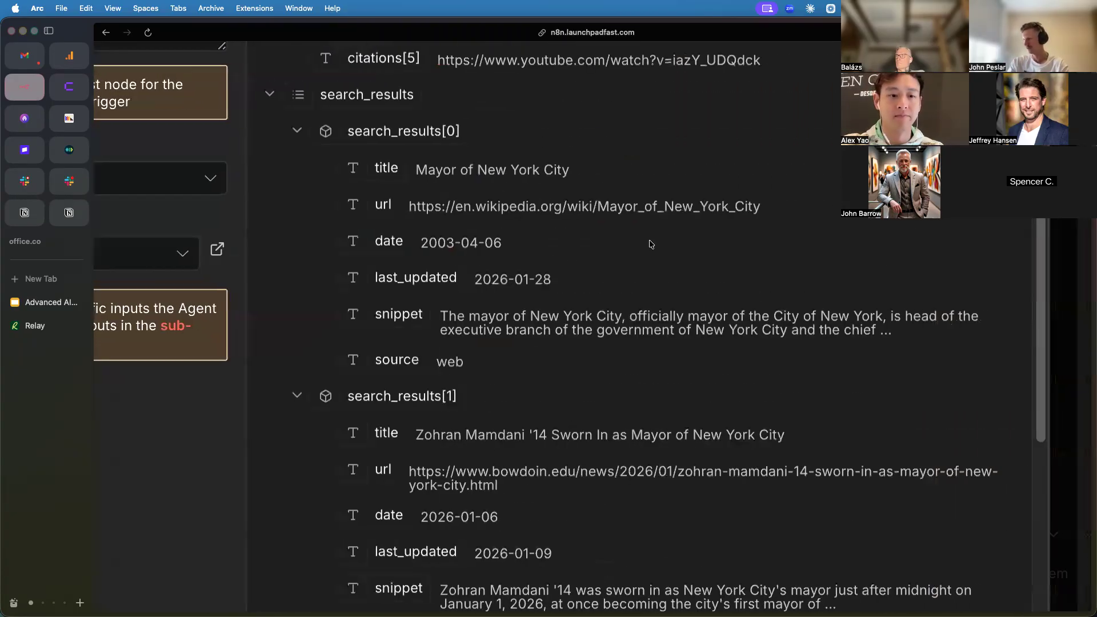
{"action": "left_click_drag", "start_coordinate": [418, 170], "coordinate": [713, 372]}
{"action": "scroll", "coordinate": [713, 375], "scroll_direction": "left", "scroll_amount": 8}
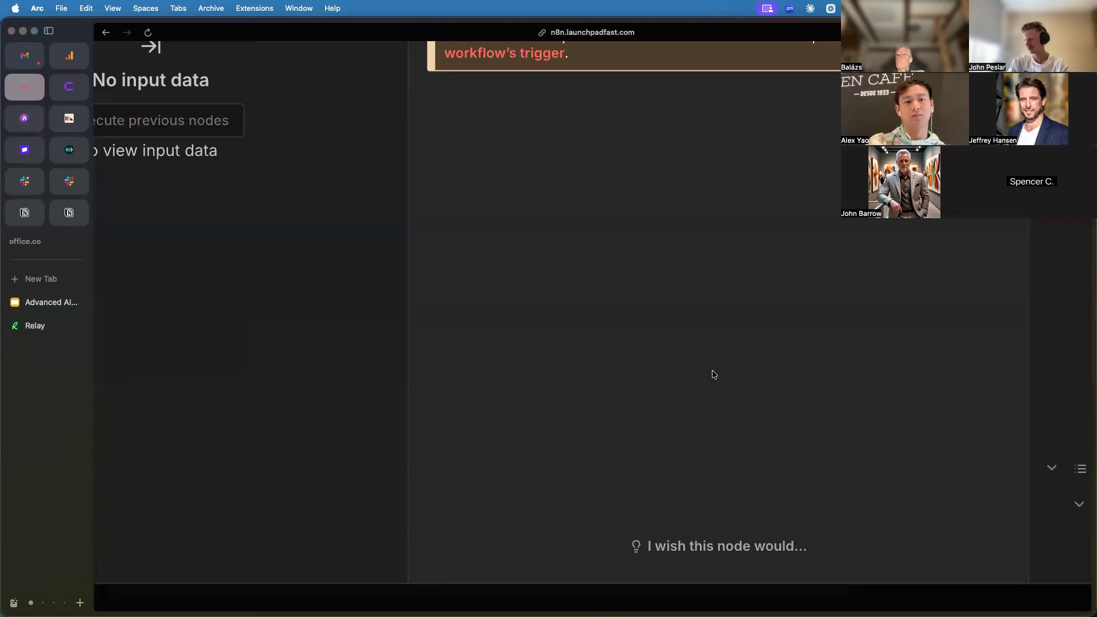
{"action": "scroll", "coordinate": [690, 354], "scroll_direction": "down", "scroll_amount": 3}
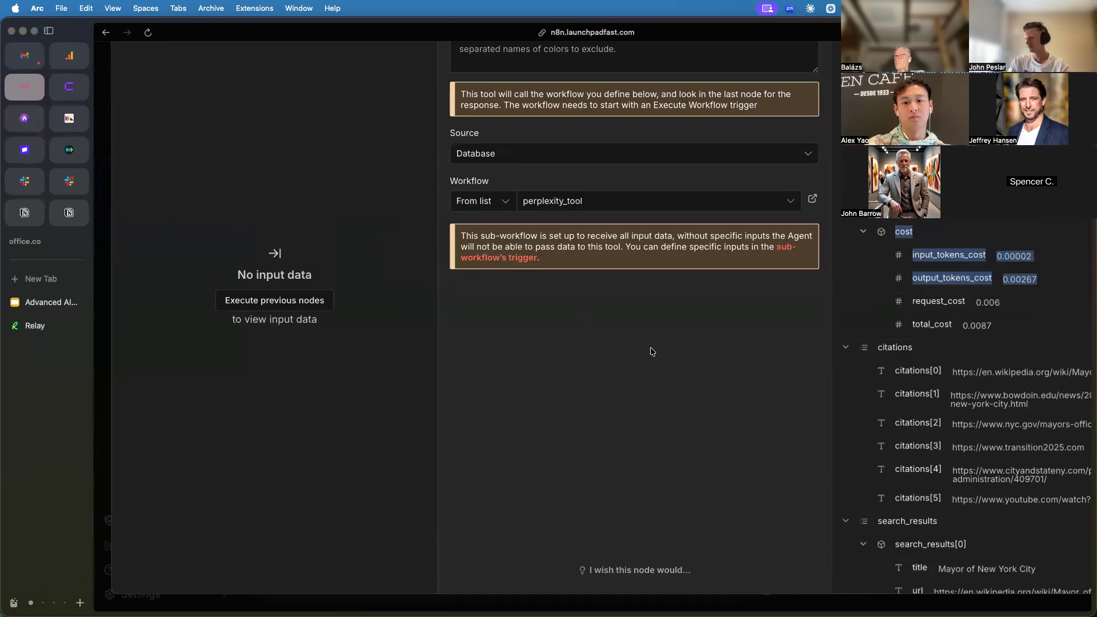
{"action": "scroll", "coordinate": [663, 417], "scroll_direction": "down", "scroll_amount": 3}
{"action": "left_click", "coordinate": [693, 53]}
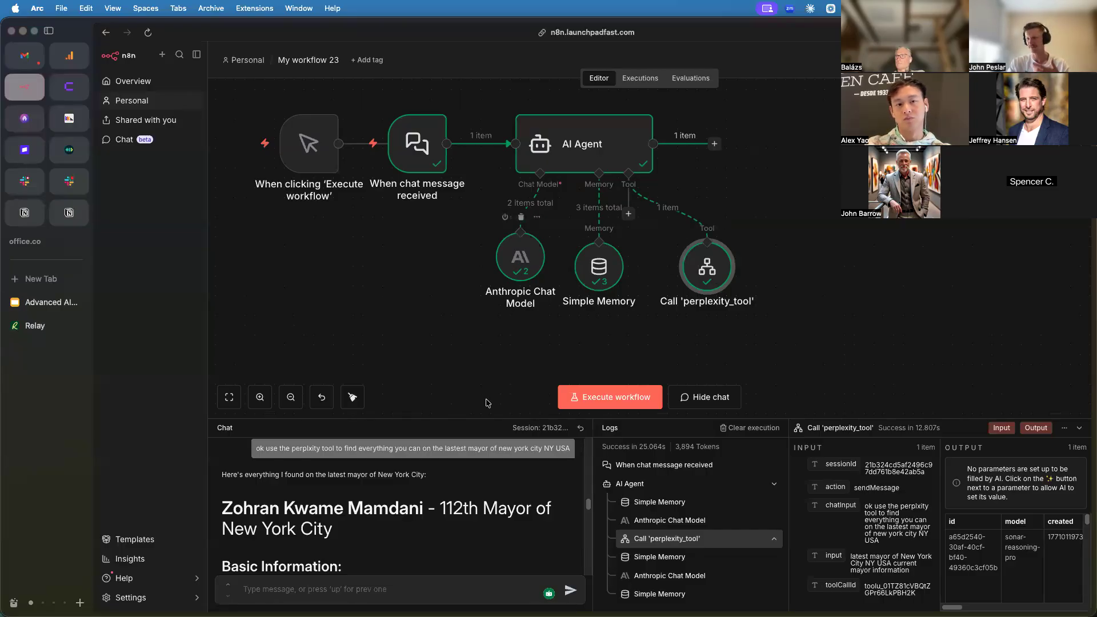
Enlarge the chat and logs area and read the agent's reply from the mayor's basic information through the key administration members.
{"action": "left_click_drag", "start_coordinate": [540, 421], "coordinate": [548, 114]}
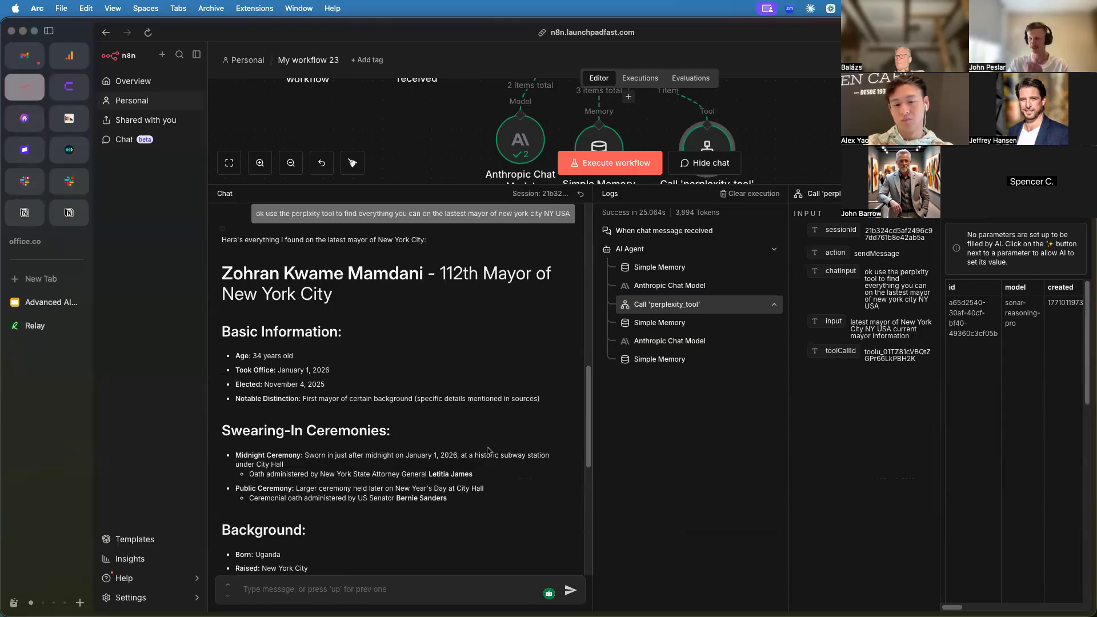
{"action": "left_click_drag", "start_coordinate": [253, 274], "coordinate": [420, 513]}
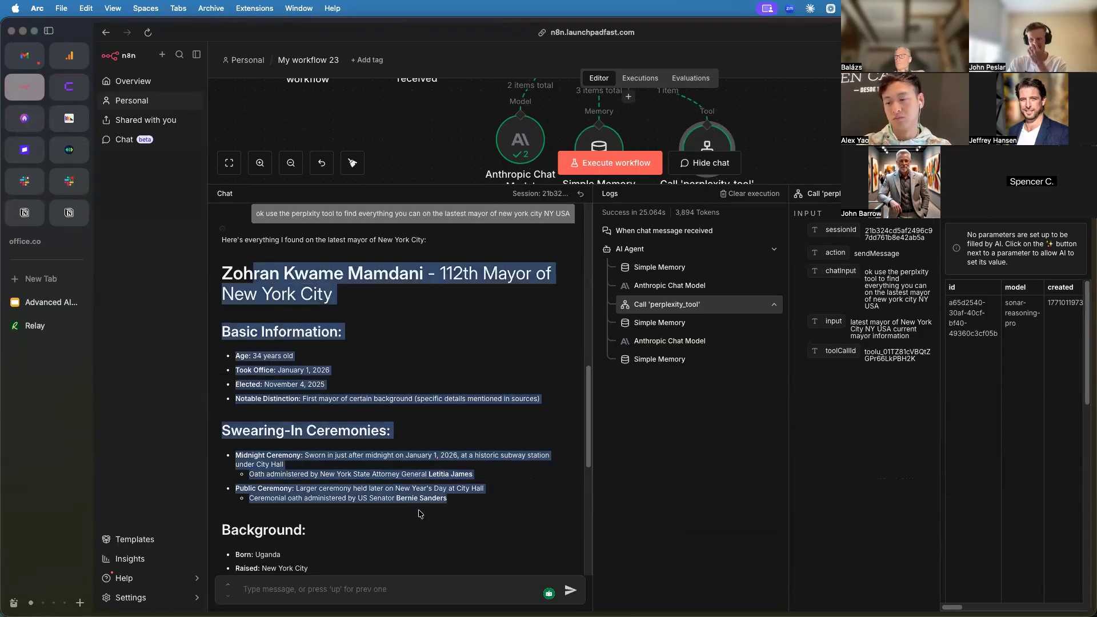
{"action": "scroll", "coordinate": [404, 436], "scroll_direction": "down", "scroll_amount": 2}
{"action": "left_click", "coordinate": [289, 215]}
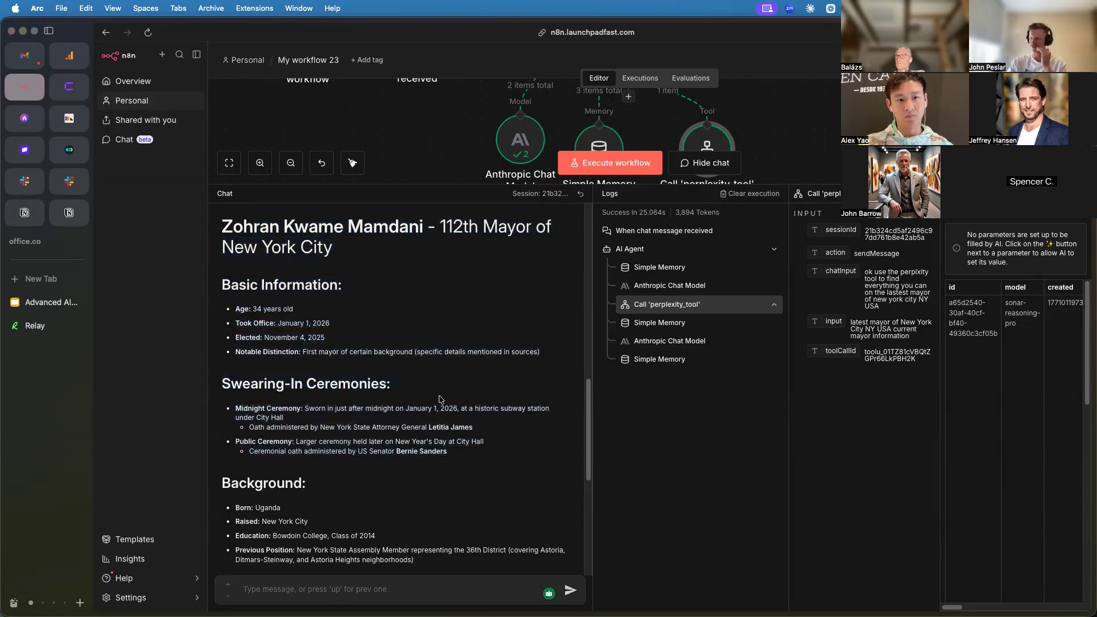
{"action": "left_click_drag", "start_coordinate": [269, 242], "coordinate": [402, 477]}
{"action": "left_click", "coordinate": [403, 480]}
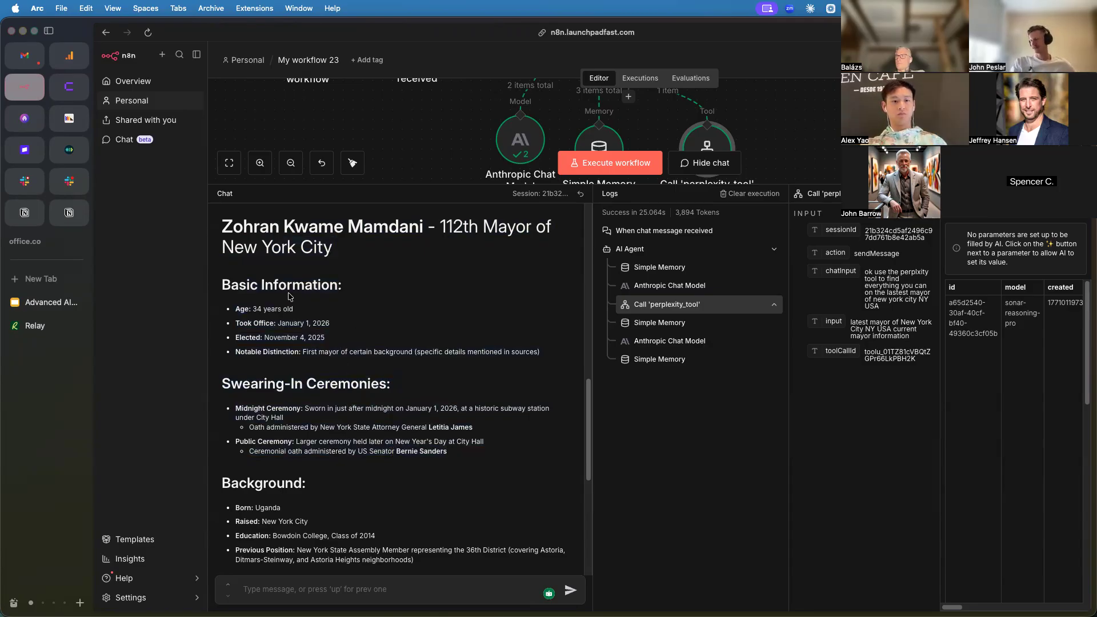
{"action": "left_click_drag", "start_coordinate": [262, 288], "coordinate": [304, 313]}
{"action": "left_click", "coordinate": [308, 315]}
{"action": "scroll", "coordinate": [382, 381], "scroll_direction": "down", "scroll_amount": 1}
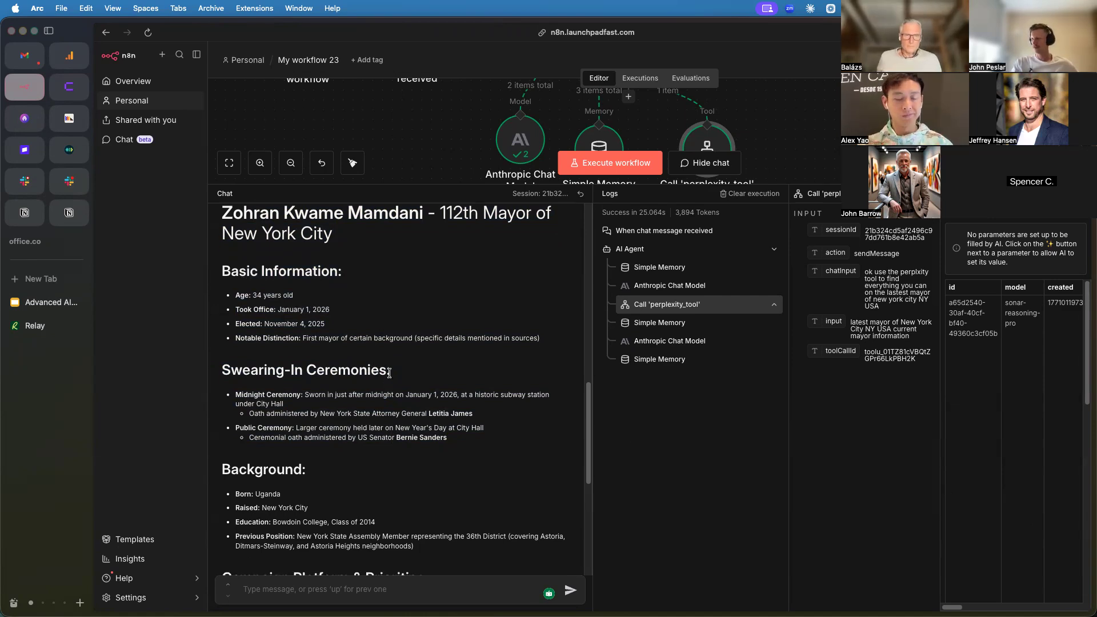
{"action": "scroll", "coordinate": [320, 326], "scroll_direction": "down", "scroll_amount": 3}
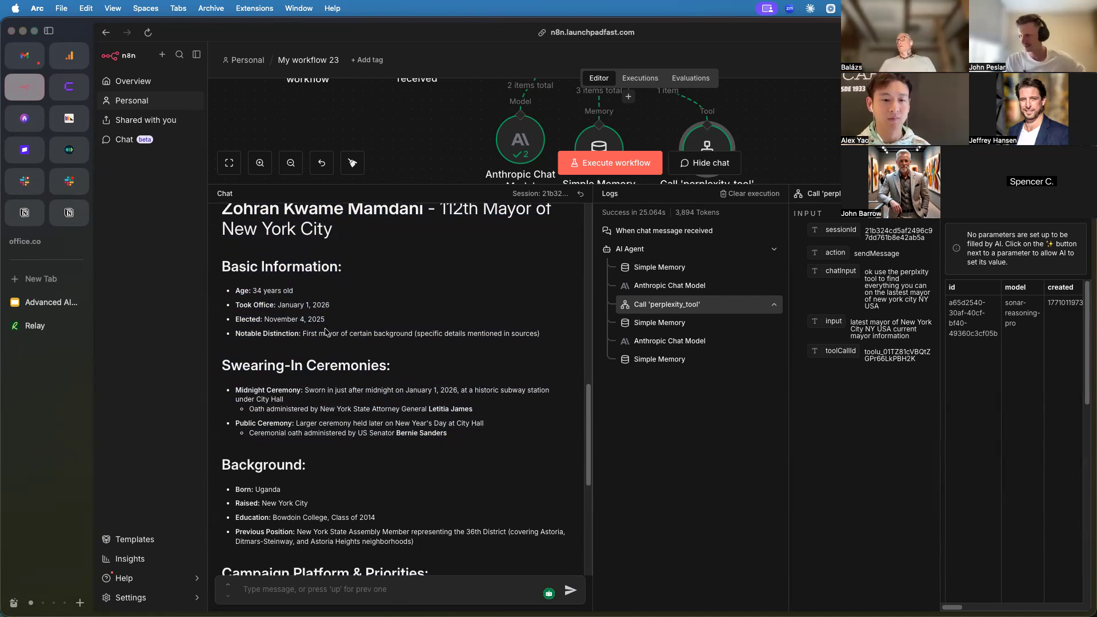
{"action": "scroll", "coordinate": [325, 326], "scroll_direction": "down", "scroll_amount": 10}
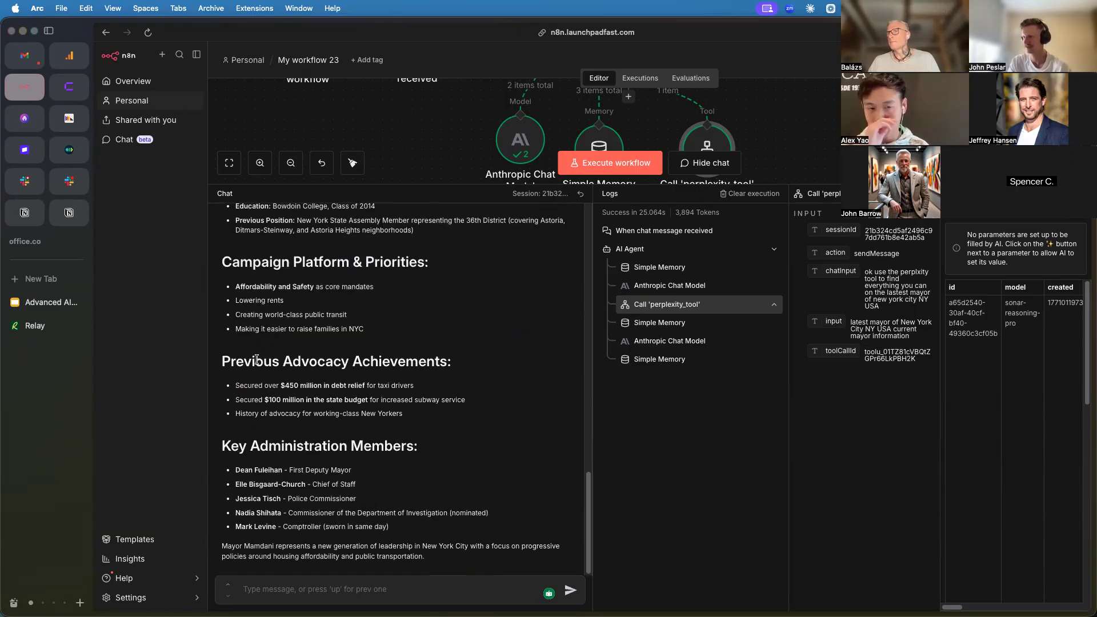
{"action": "left_click_drag", "start_coordinate": [300, 356], "coordinate": [450, 375]}
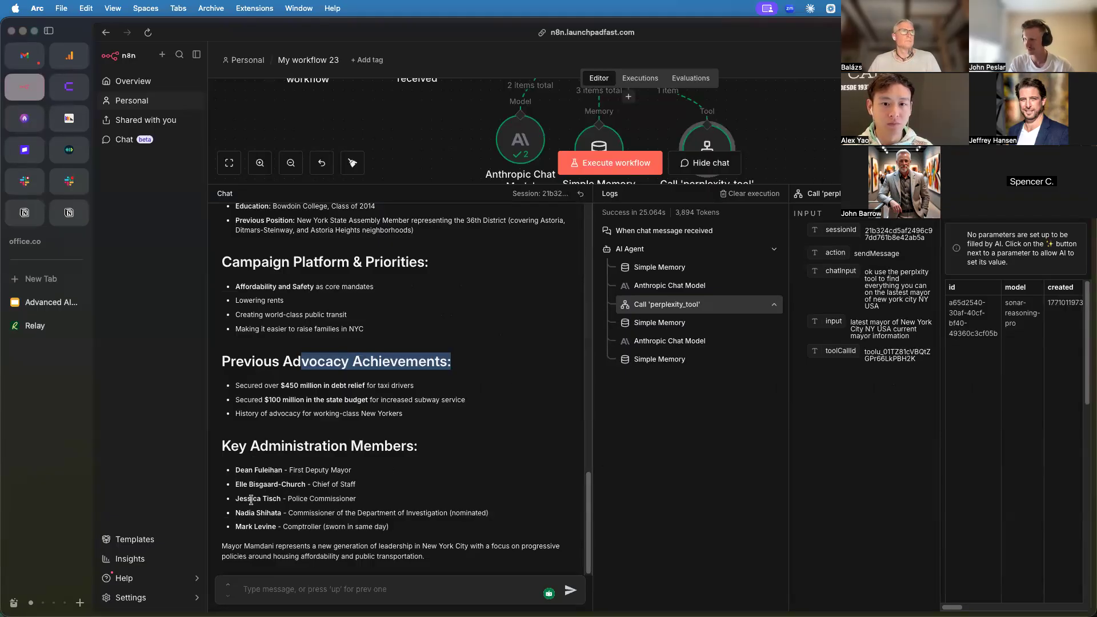
Read the closing summary of the agent's reply and return to the beginning of the chat conversation.
{"action": "left_click_drag", "start_coordinate": [274, 545], "coordinate": [448, 564]}
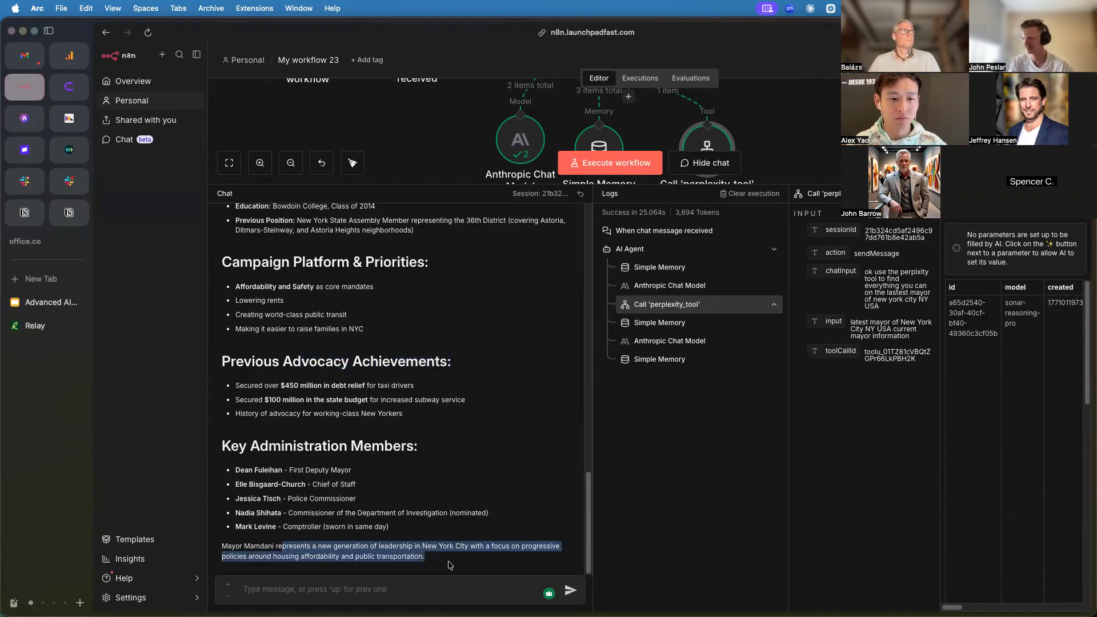
{"action": "left_click", "coordinate": [523, 455]}
{"action": "scroll", "coordinate": [522, 455], "scroll_direction": "up", "scroll_amount": 10}
{"action": "scroll", "coordinate": [518, 419], "scroll_direction": "up", "scroll_amount": 10}
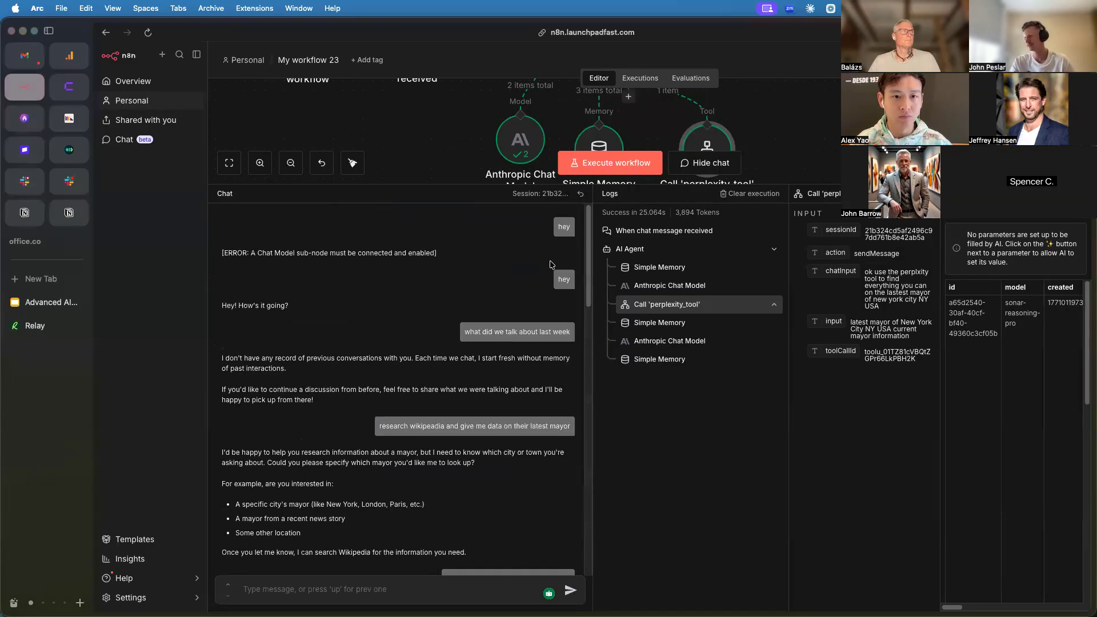
Resize the chat and logs area so the AI Agent row of the workflow and the chat can both be seen.
{"action": "left_click_drag", "start_coordinate": [622, 187], "coordinate": [622, 440]}
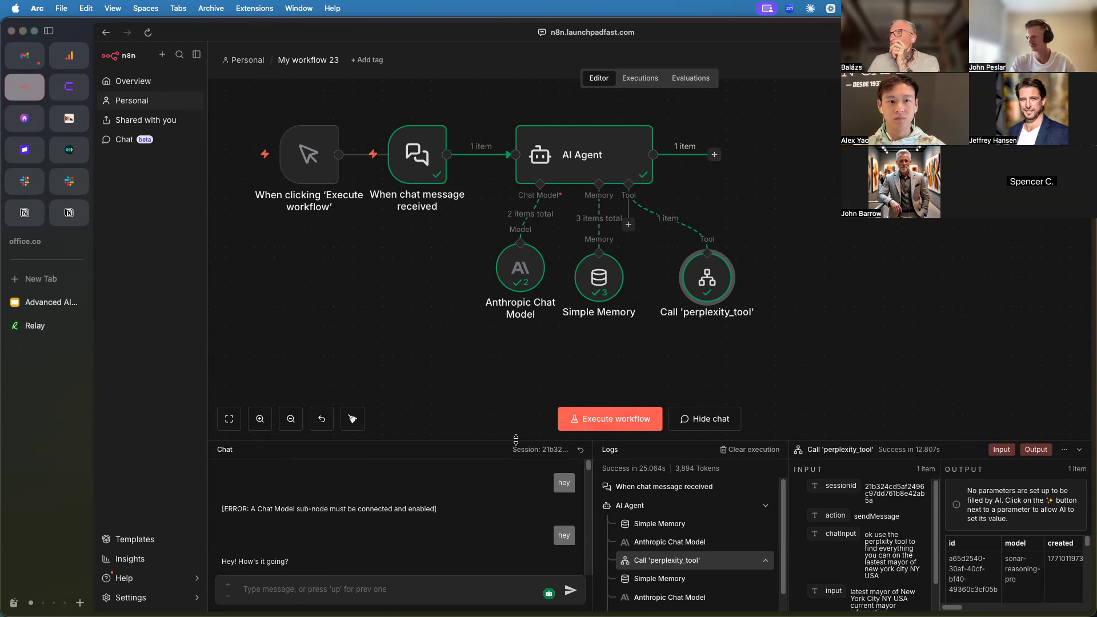
{"action": "left_click_drag", "start_coordinate": [516, 440], "coordinate": [495, 314]}
{"action": "scroll", "coordinate": [784, 175], "scroll_direction": "up", "scroll_amount": 2}
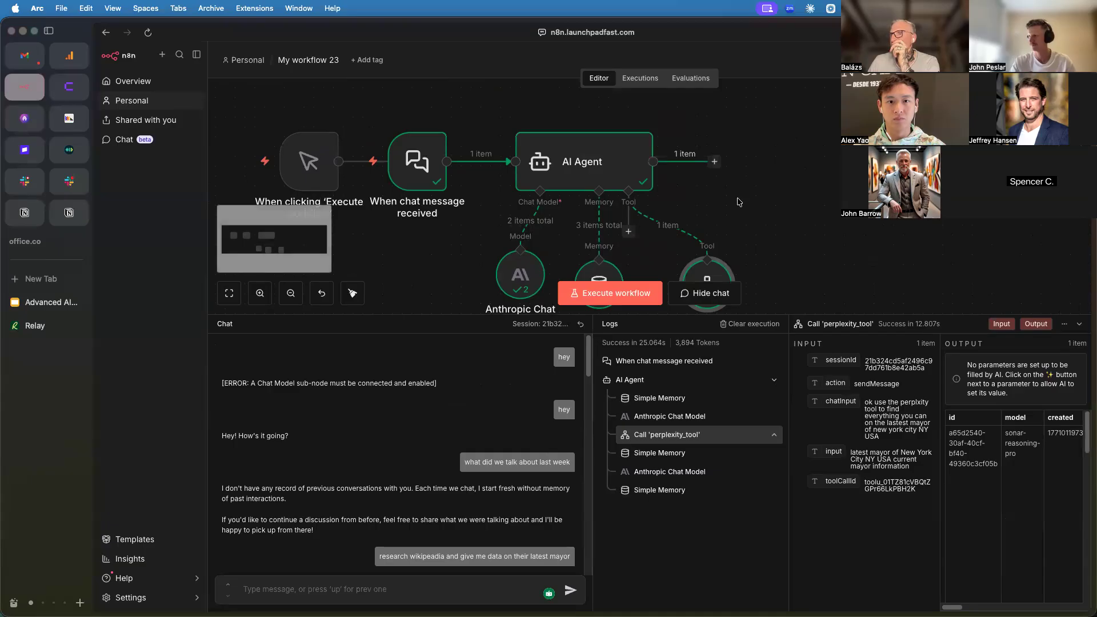
Look up the Telegram node as a follow-up to the AI Agent, view its available actions, and close the list without adding one.
{"action": "left_click", "coordinate": [714, 163]}
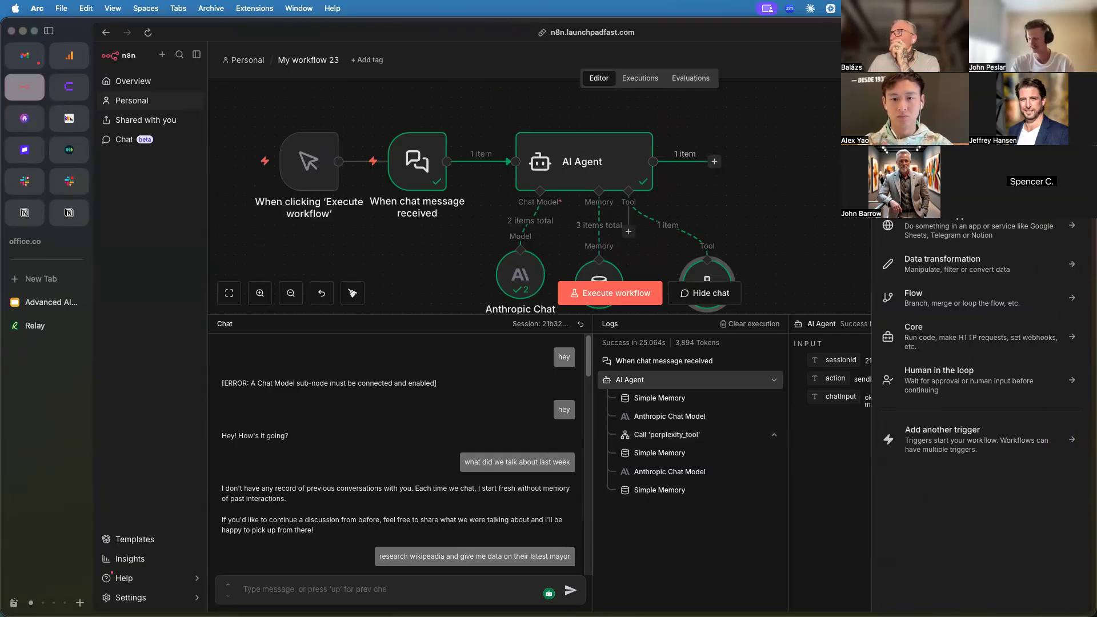
{"action": "type", "text": "tel"}
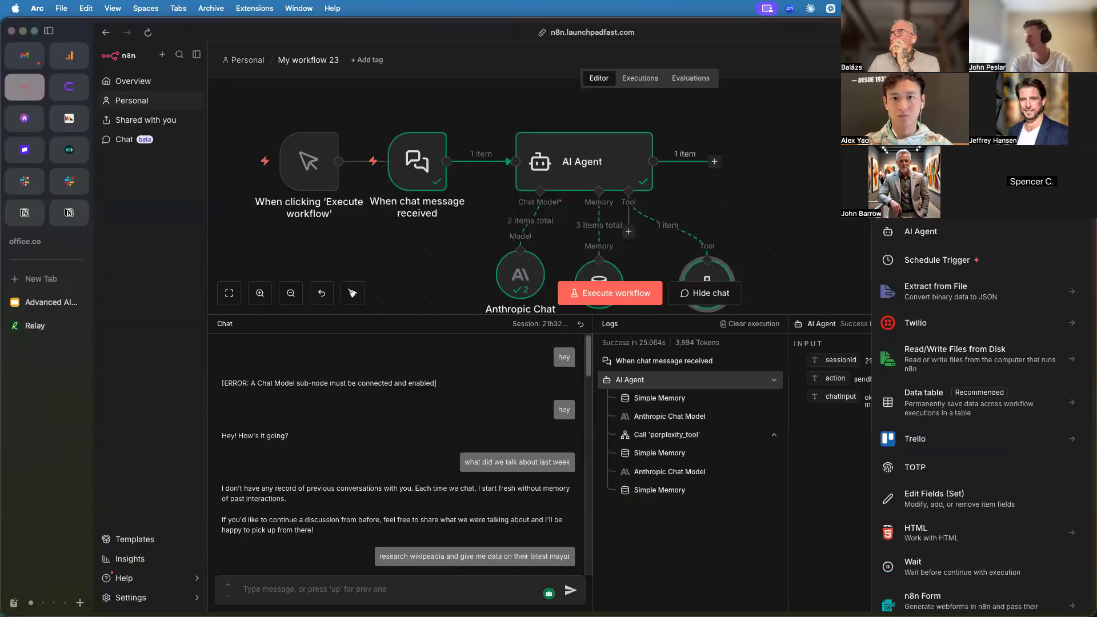
{"action": "type", "text": "eg"}
{"action": "key", "text": "Return"}
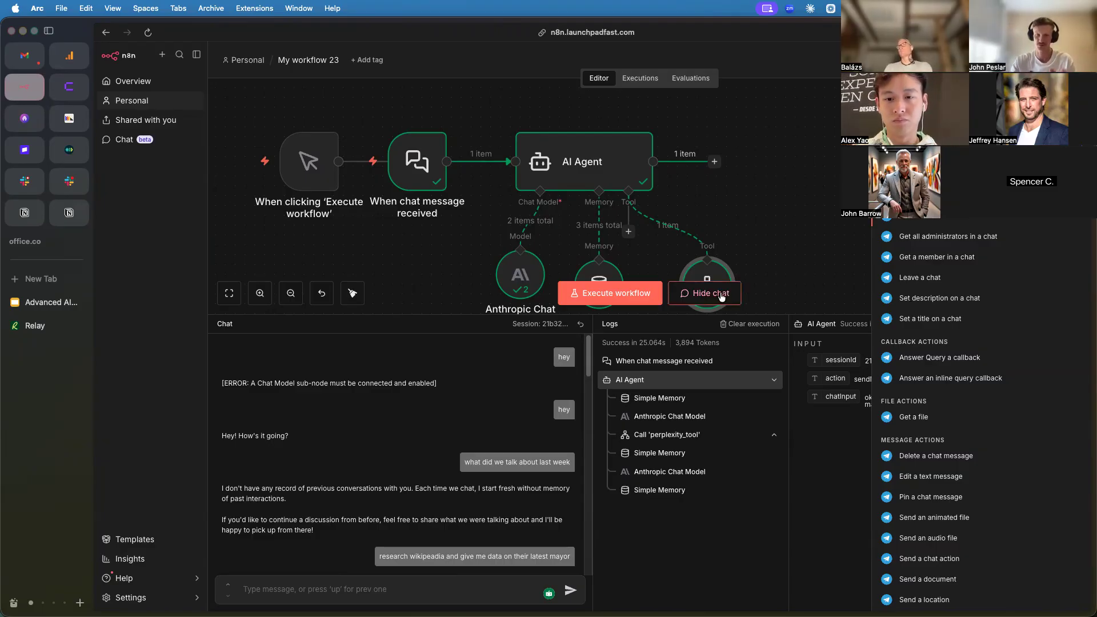
{"action": "left_click", "coordinate": [822, 125]}
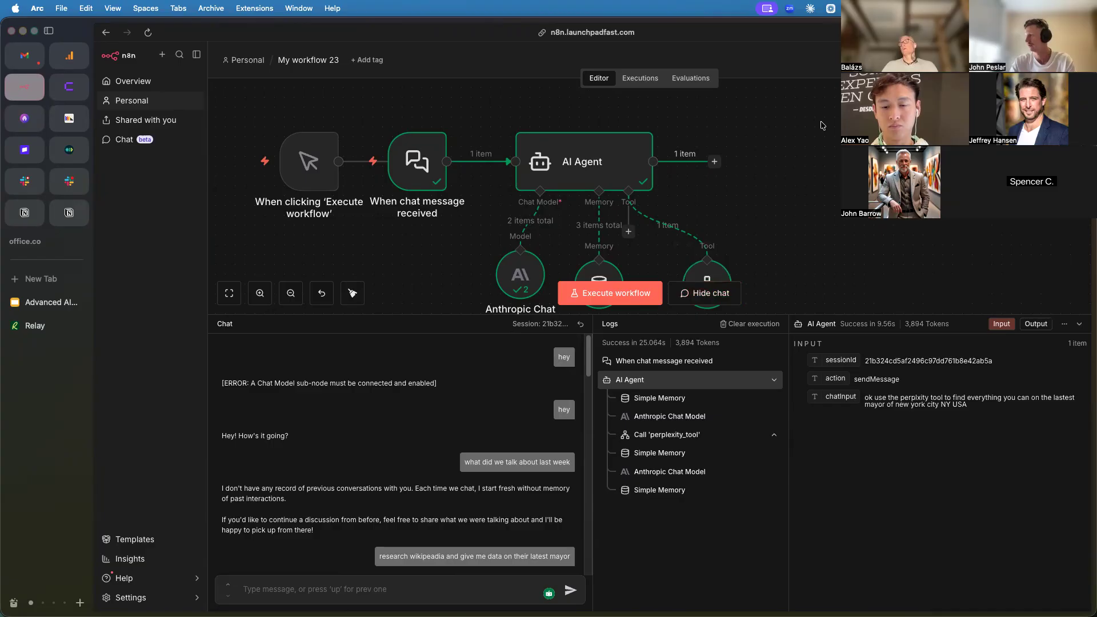
Switch to the Advanced AI Agents presentation in Google Slides and present it from "Choosing Your AI Agent Platform" through to "Your Next Steps".
{"action": "mouse_move", "coordinate": [308, 161]}
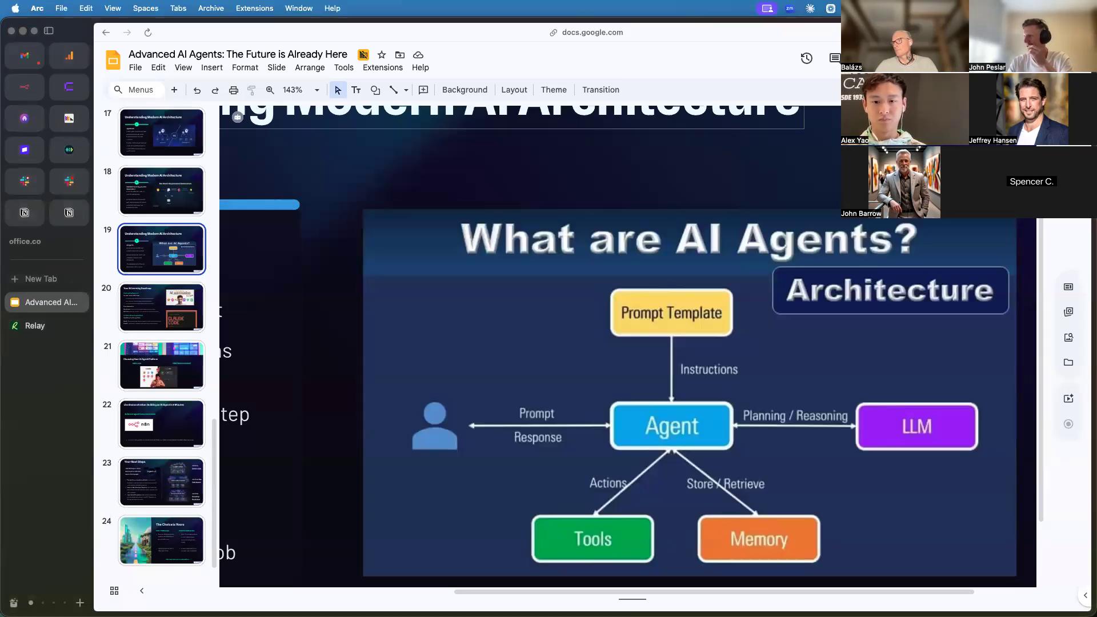
{"action": "scroll", "coordinate": [661, 306], "scroll_direction": "down", "scroll_amount": 3}
{"action": "scroll", "coordinate": [790, 163], "scroll_direction": "down", "scroll_amount": 3}
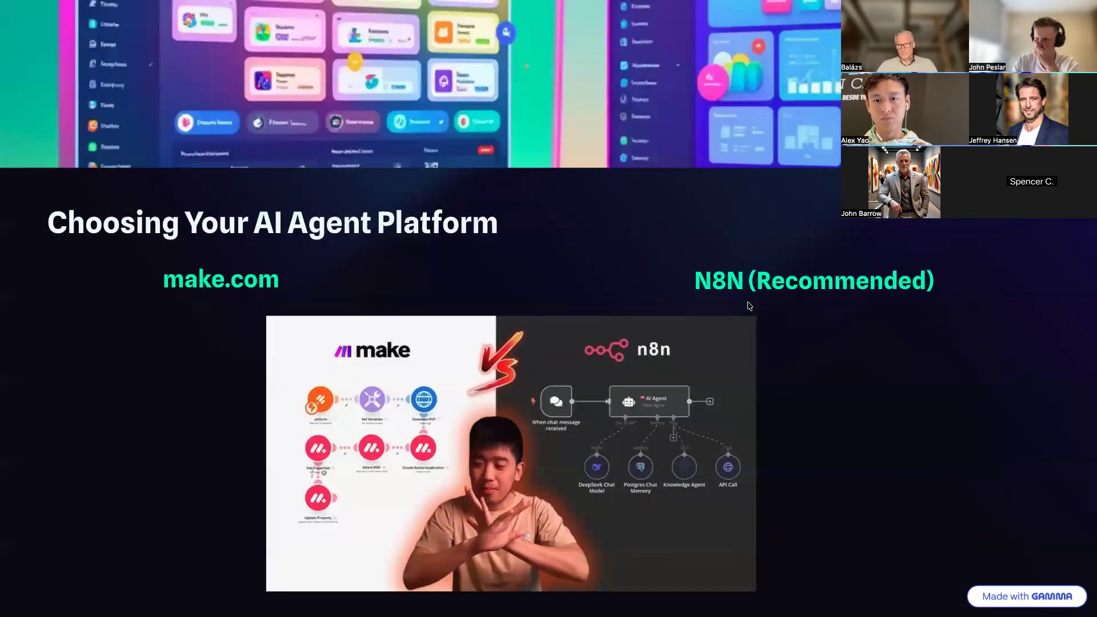
{"action": "key", "text": "Right"}
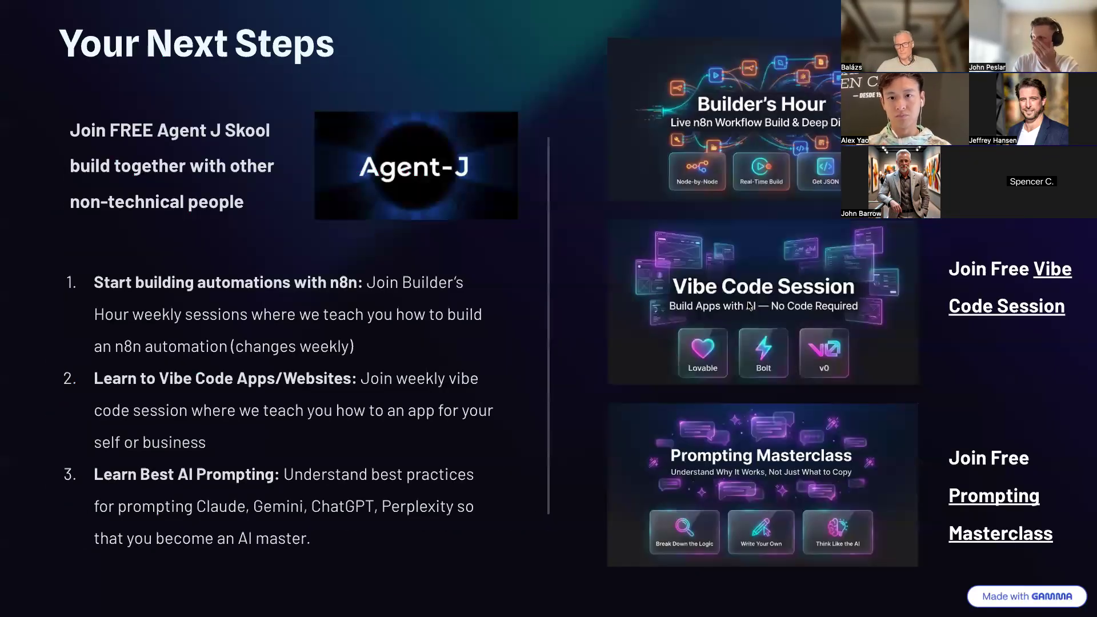